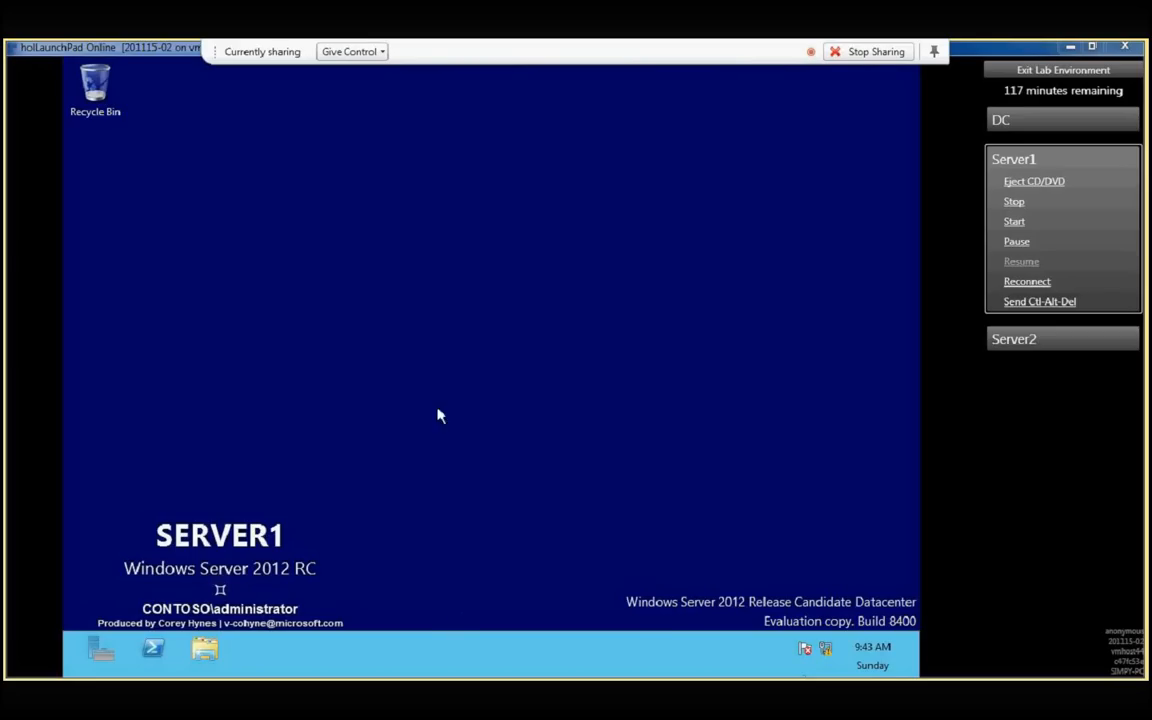
# - Open Server Manager and start adding roles and features, keeping role-based or feature-based installation on Server1.Contoso.com
pyautogui.click(102, 655)
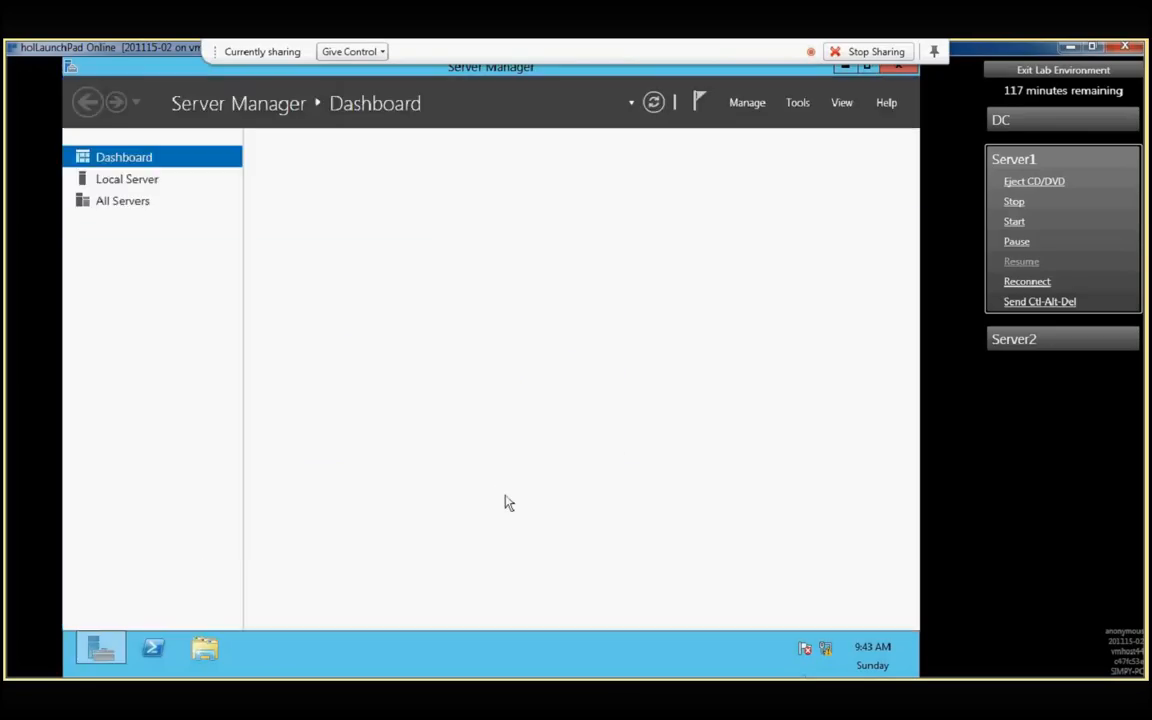
pyautogui.click(122, 186)
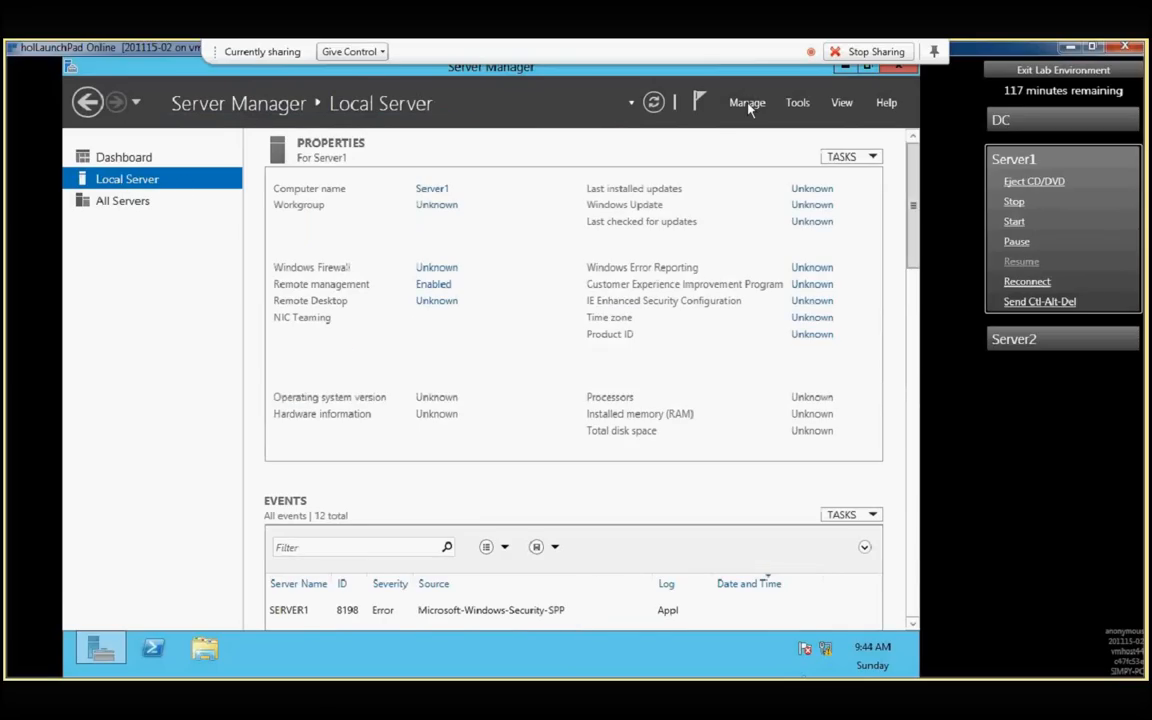
pyautogui.click(748, 104)
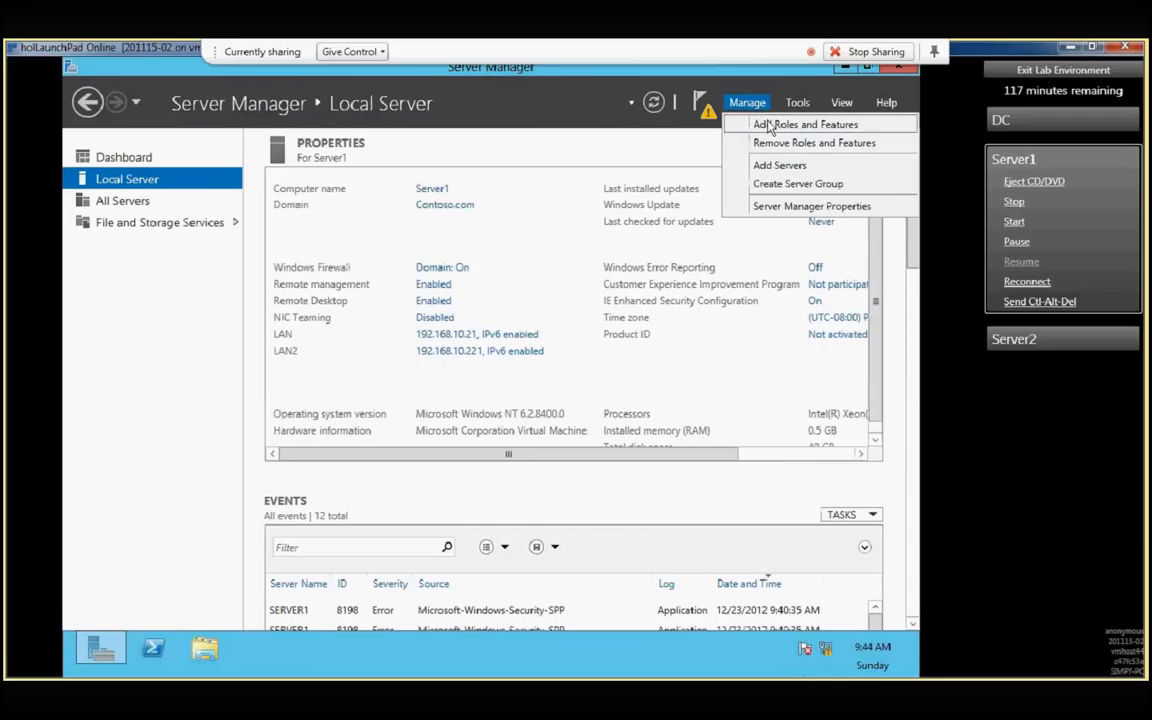
pyautogui.click(770, 125)
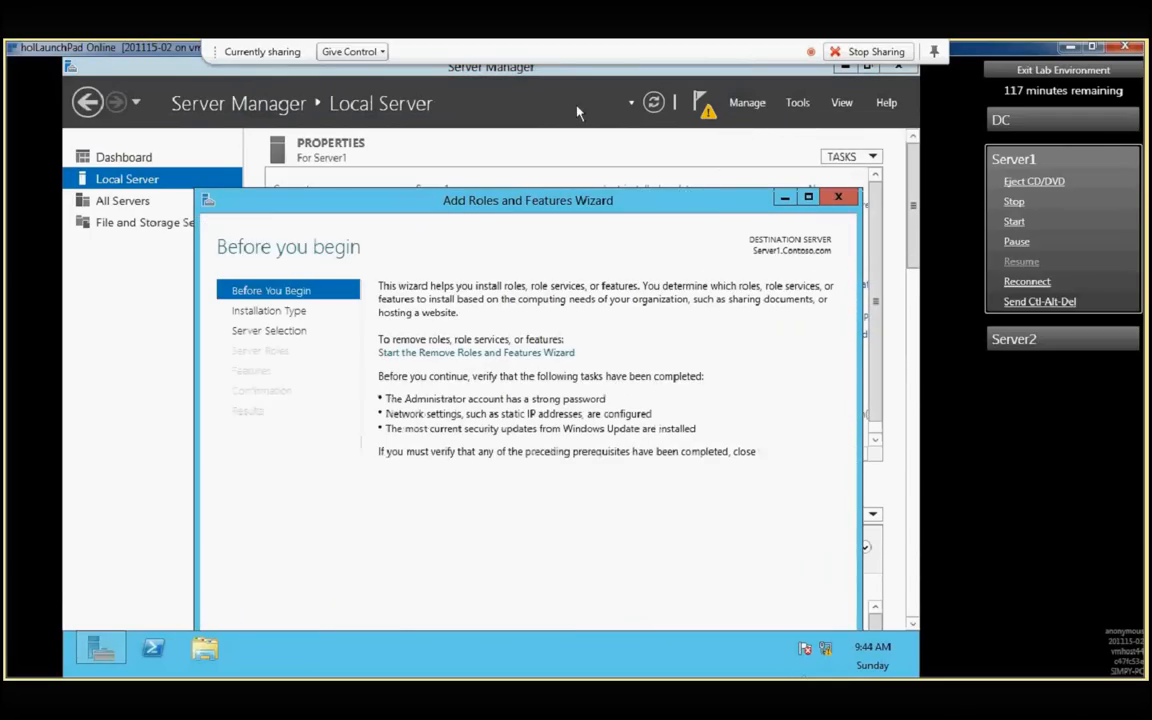
pyautogui.moveTo(590, 192)
pyautogui.mouseDown()
pyautogui.moveTo(573, 158)
pyautogui.moveTo(578, 113)
pyautogui.mouseUp()
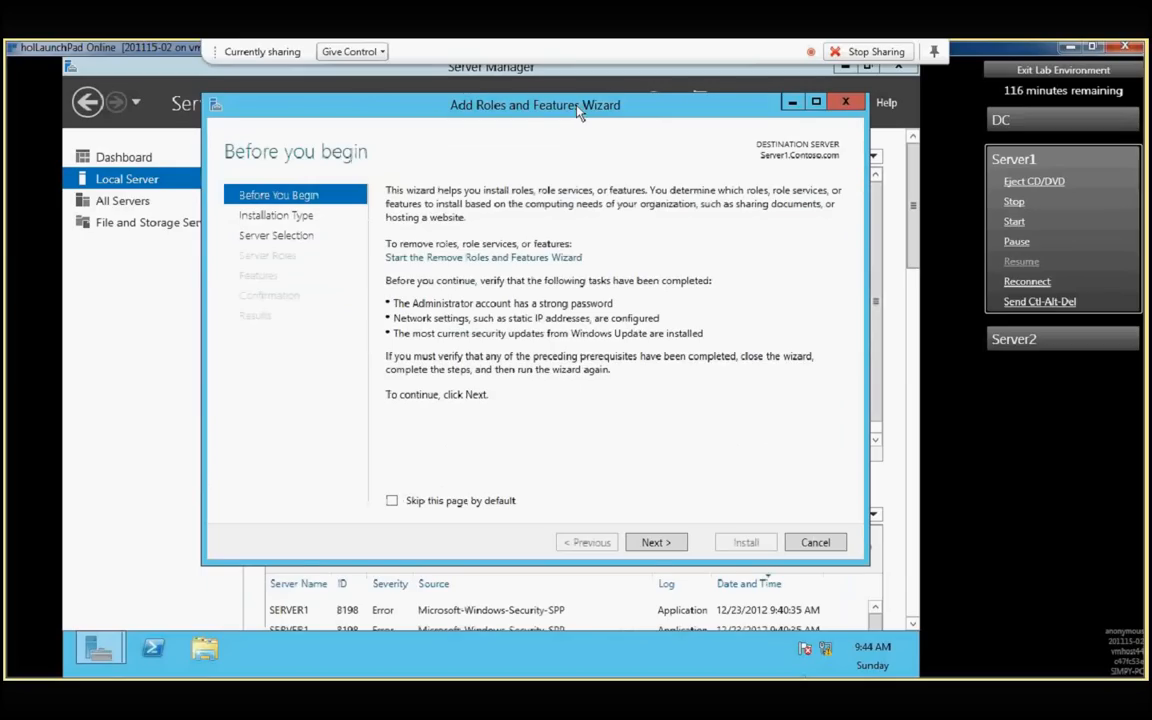
pyautogui.click(655, 543)
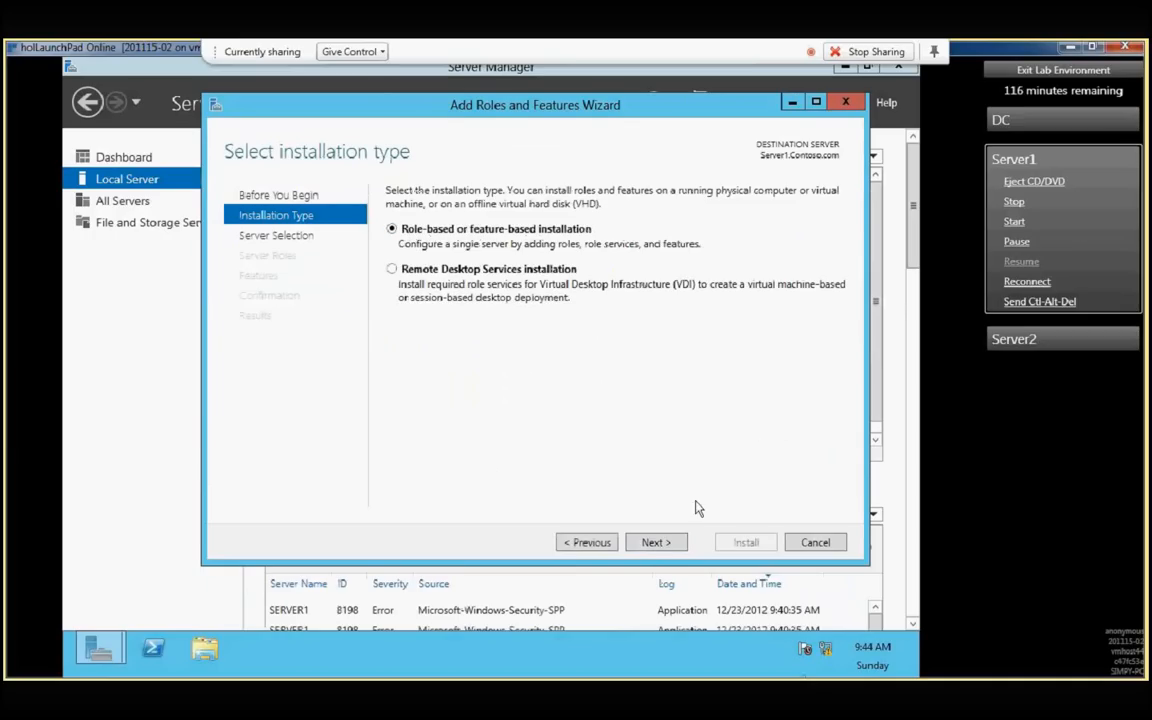
pyautogui.click(674, 546)
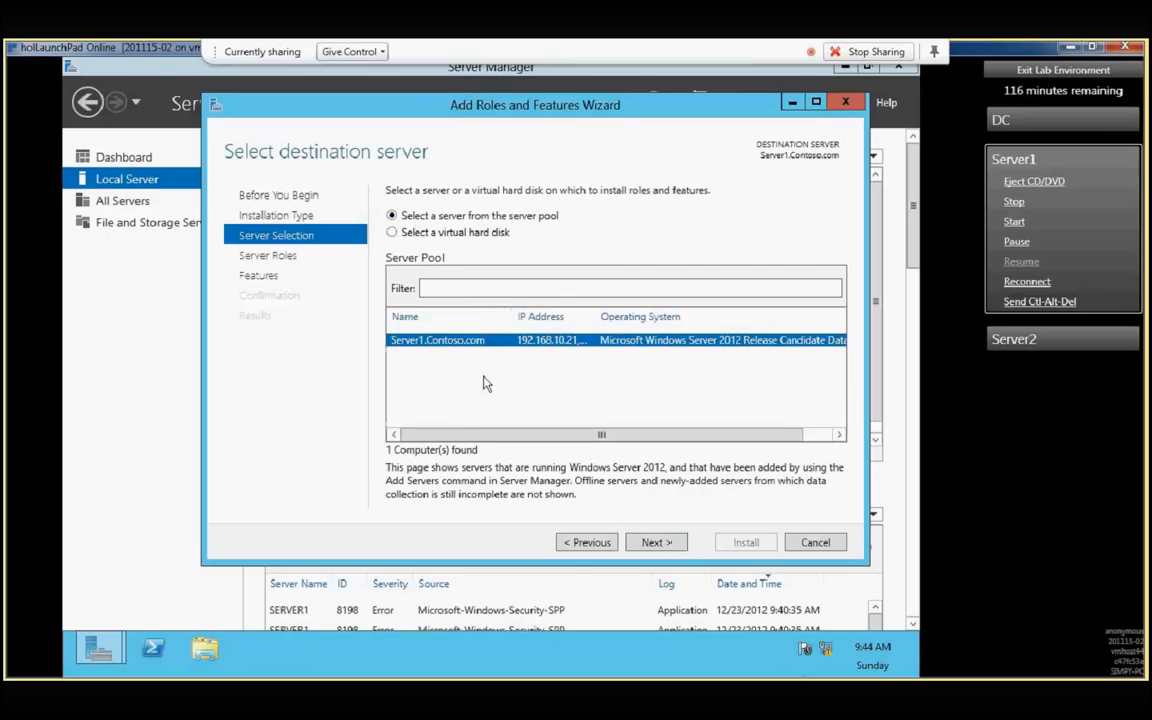
pyautogui.click(660, 545)
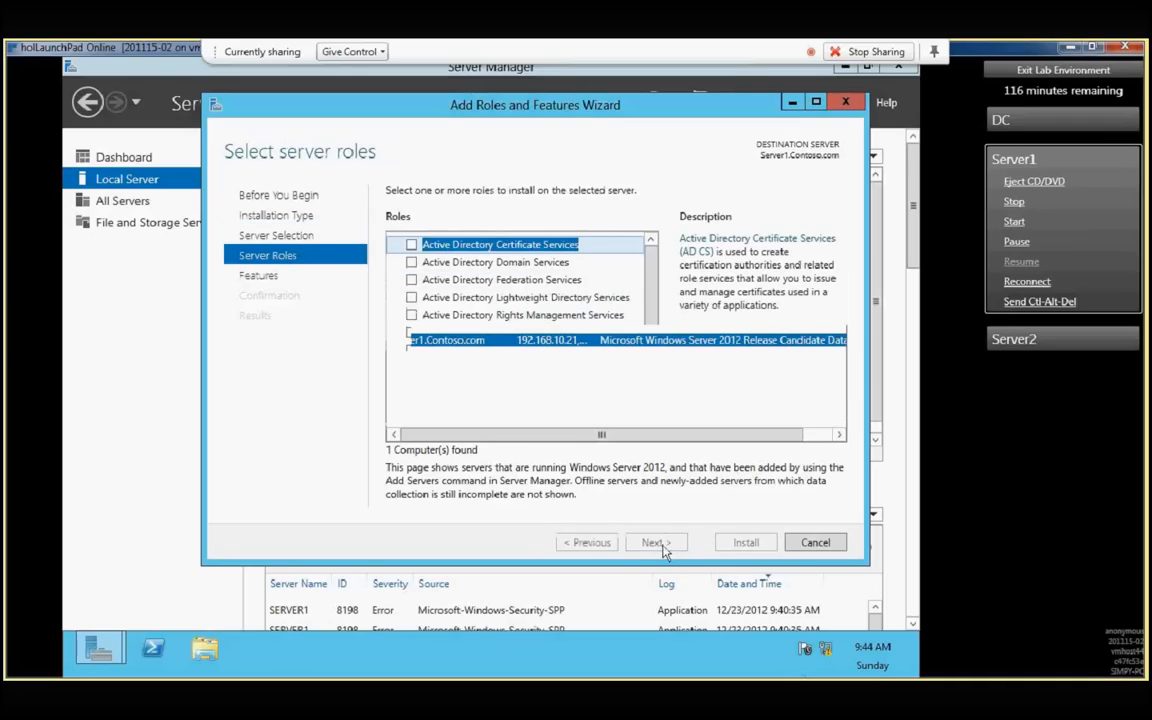
# - Select the Active Directory Domain Services role with its required features and management tools, and proceed to the installation confirmation
pyautogui.click(413, 263)
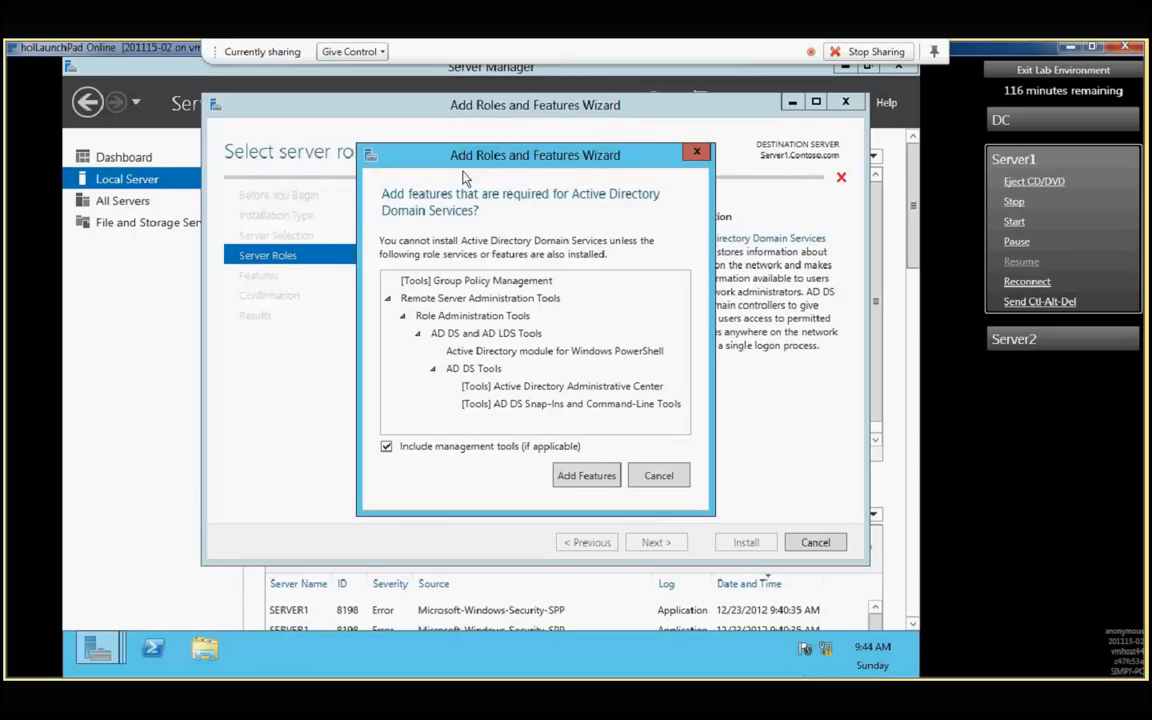
pyautogui.click(585, 476)
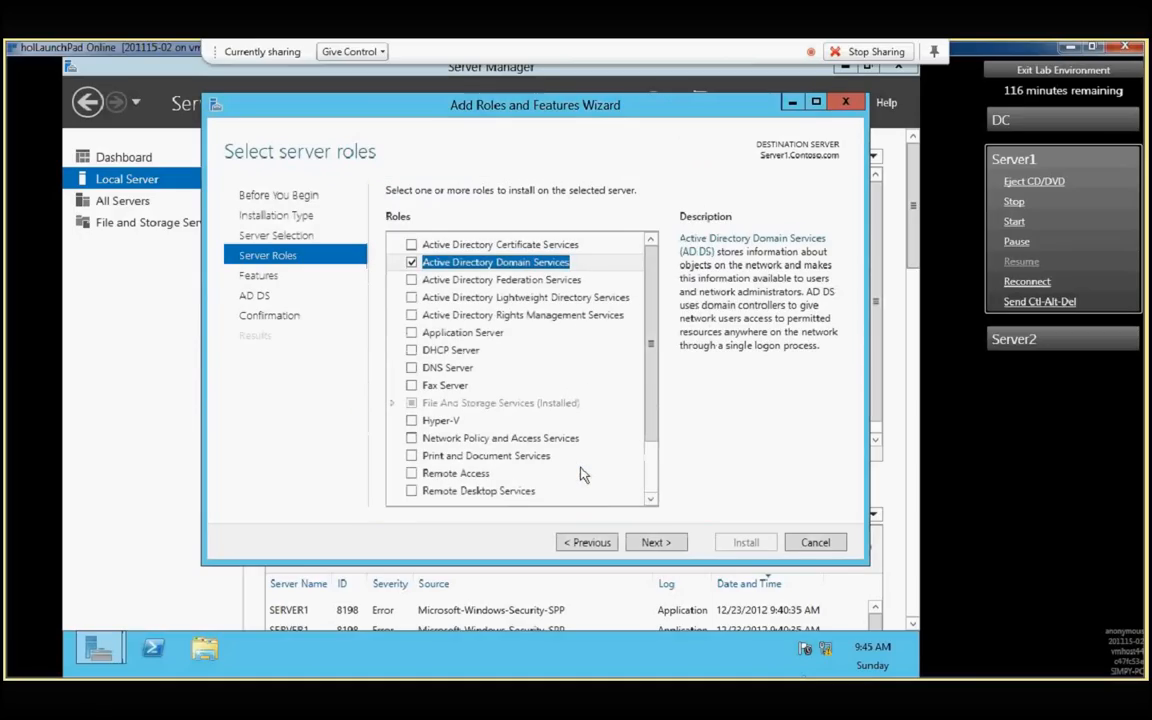
pyautogui.click(655, 542)
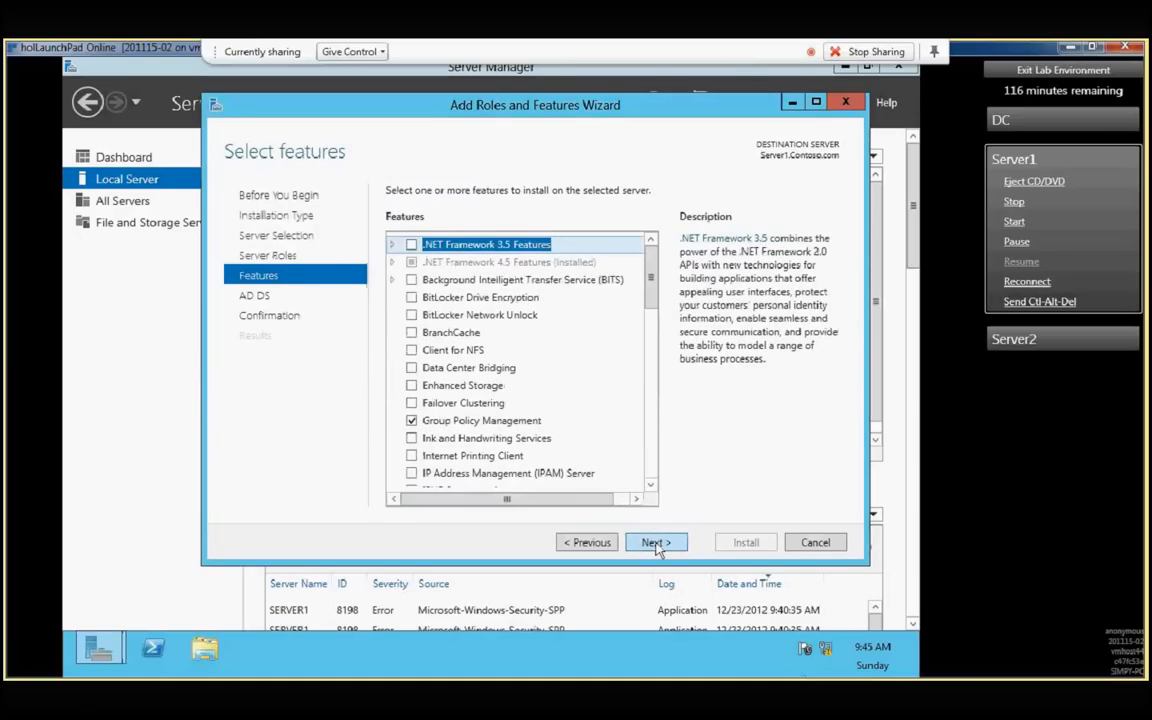
pyautogui.click(513, 262)
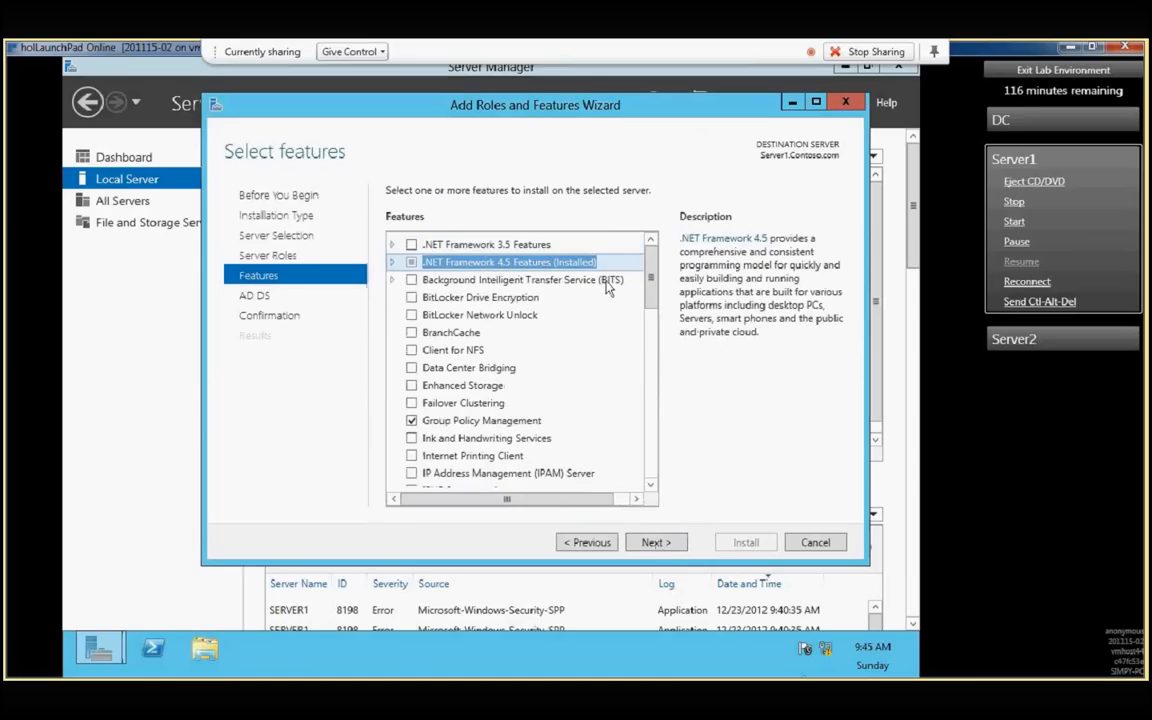
pyautogui.click(655, 543)
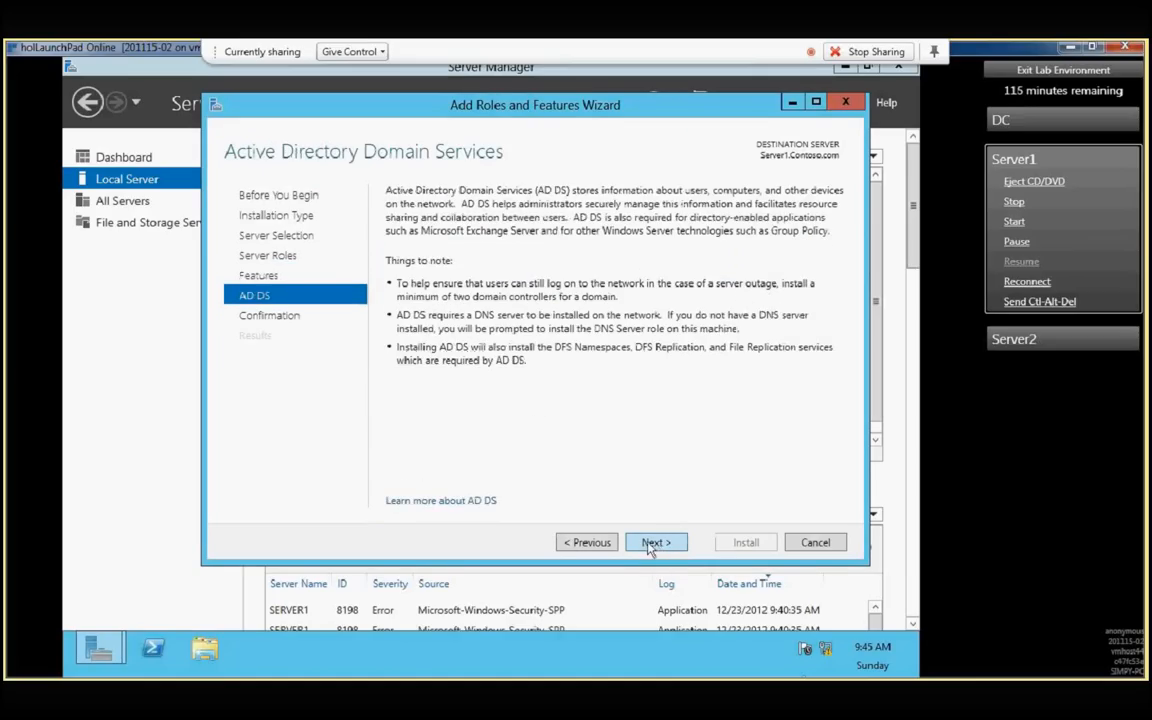
pyautogui.click(652, 543)
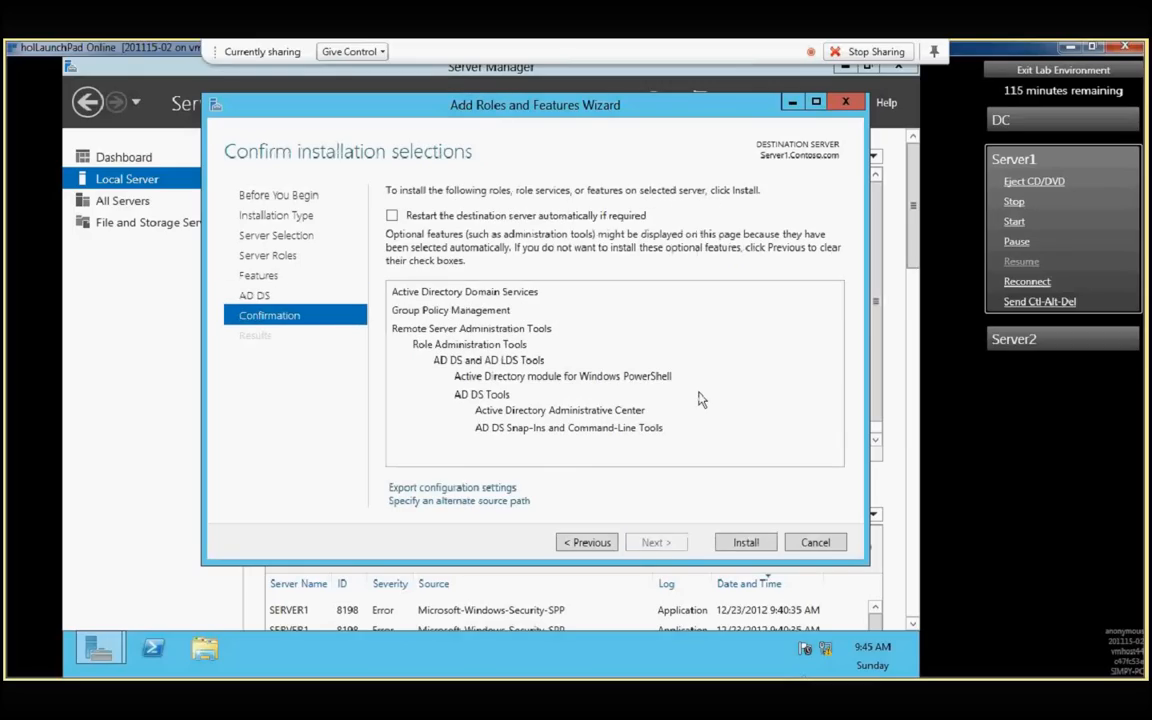
# - Install the selected role with automatic restart of the destination server allowed, and close the wizard while installation runs
pyautogui.click(440, 217)
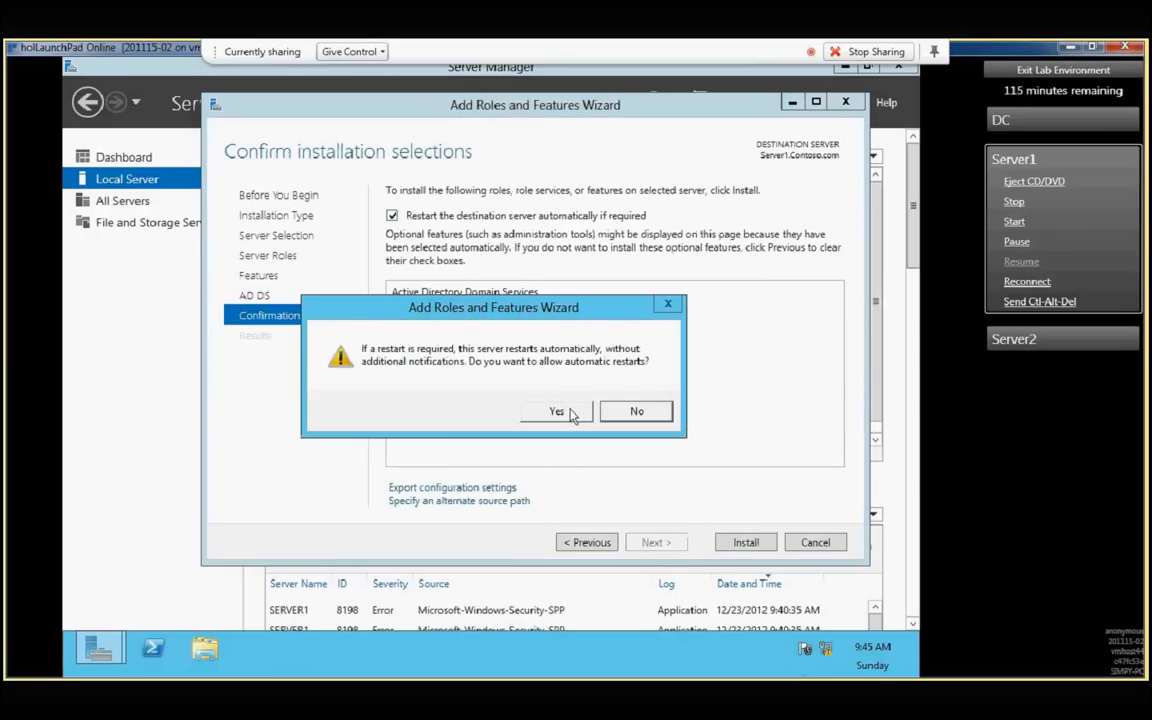
pyautogui.click(746, 542)
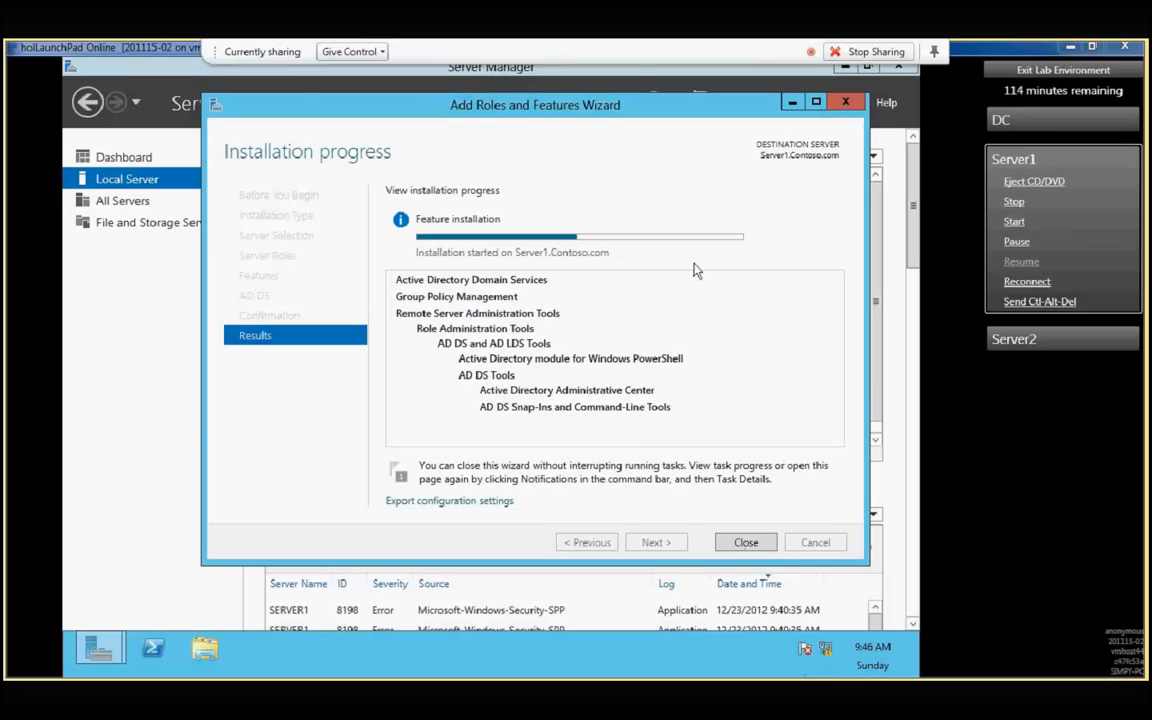
pyautogui.click(746, 542)
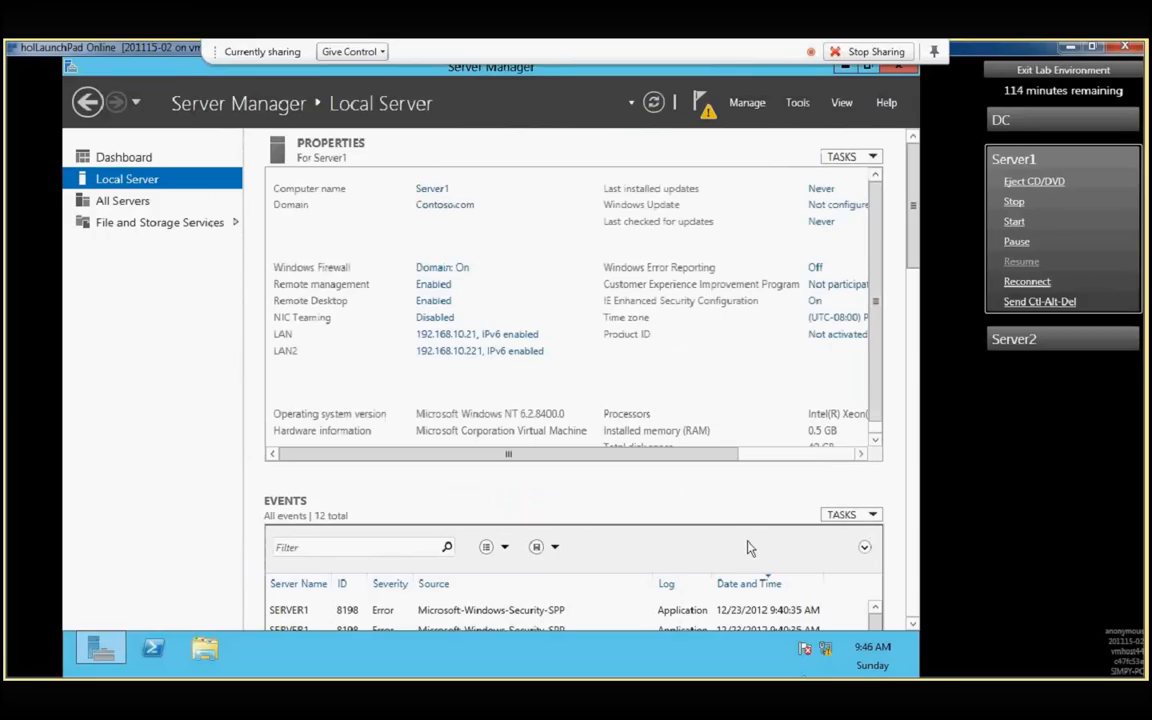
# - Monitor the feature installation in the notifications and start promoting this server to a domain controller
pyautogui.click(703, 108)
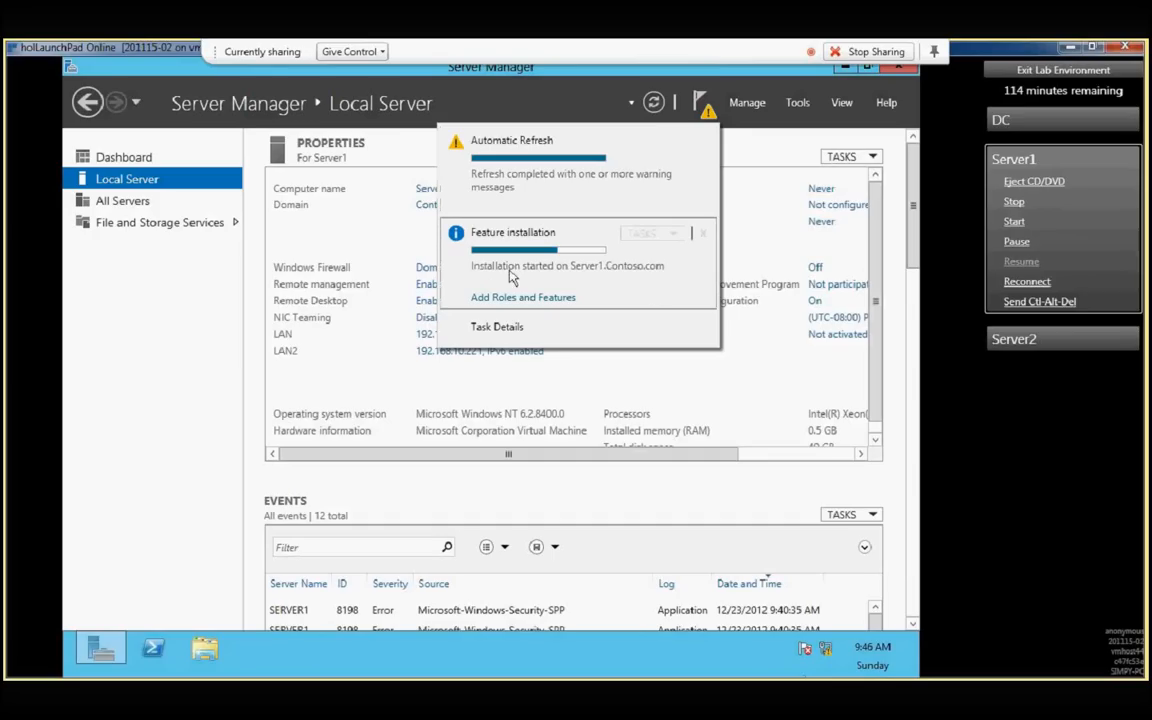
pyautogui.moveTo(558, 260)
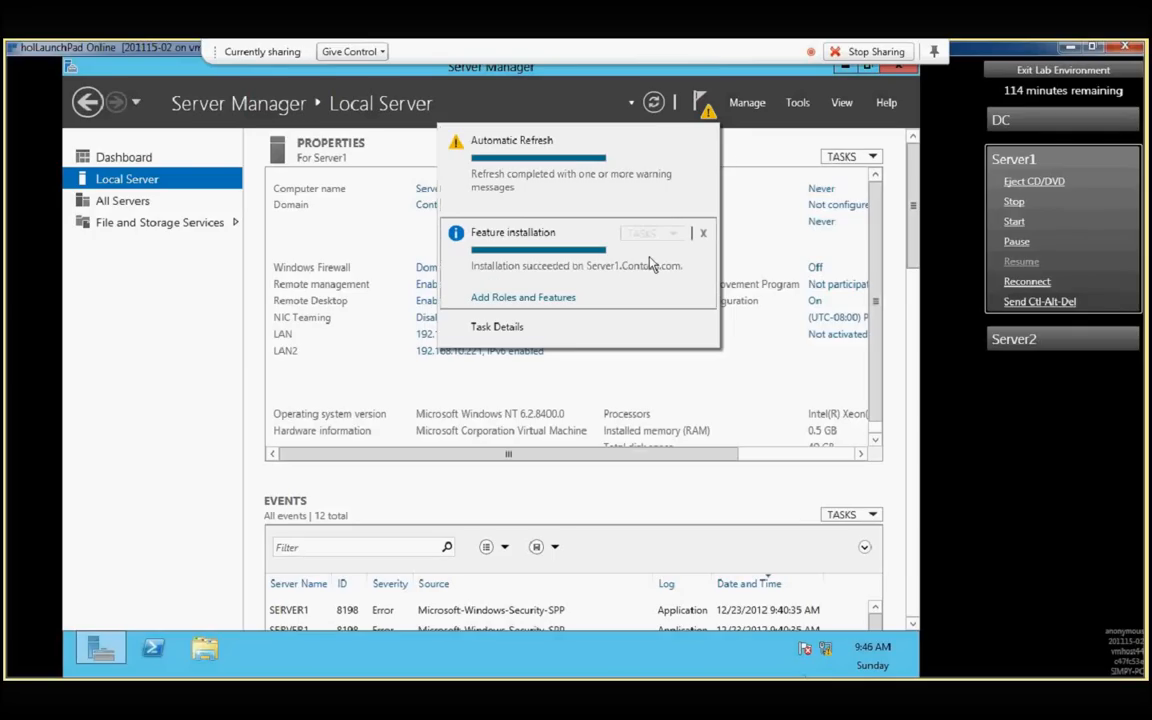
pyautogui.click(700, 101)
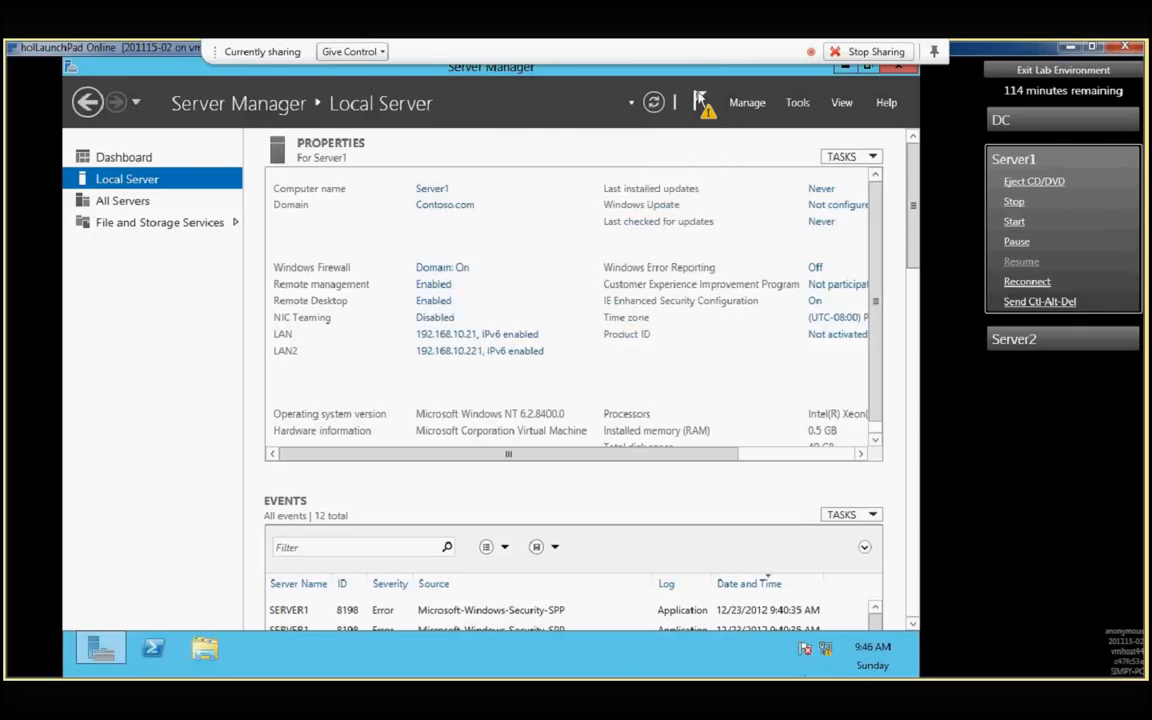
pyautogui.click(700, 101)
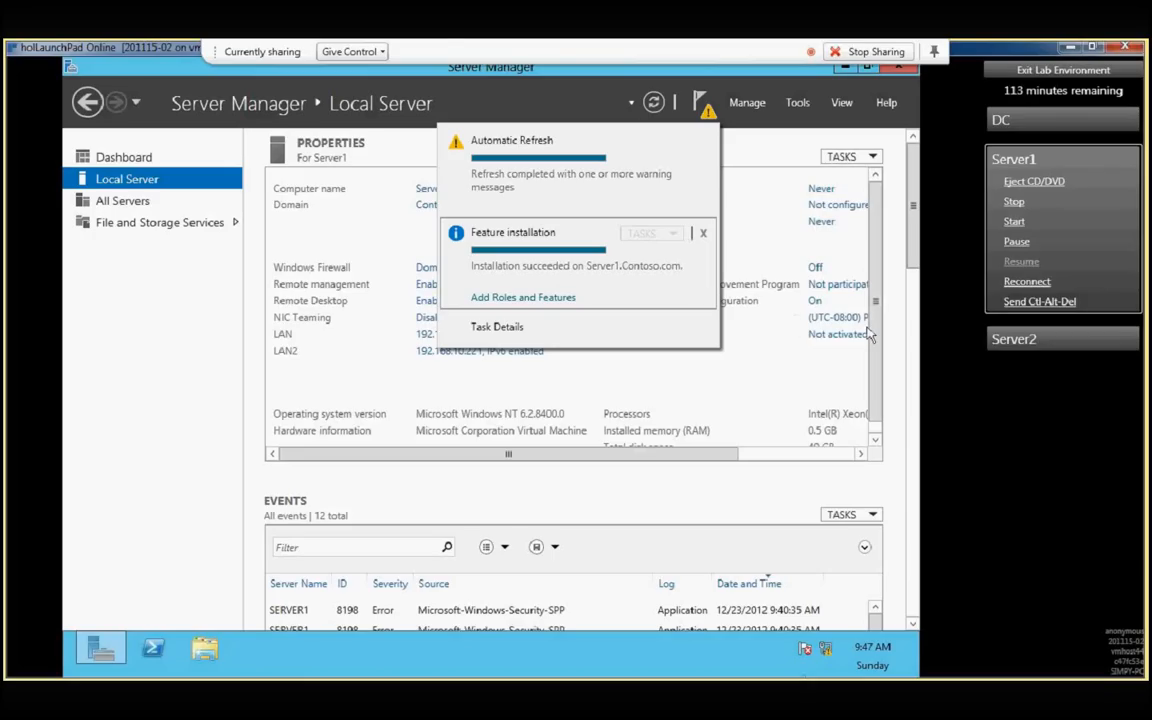
pyautogui.click(707, 103)
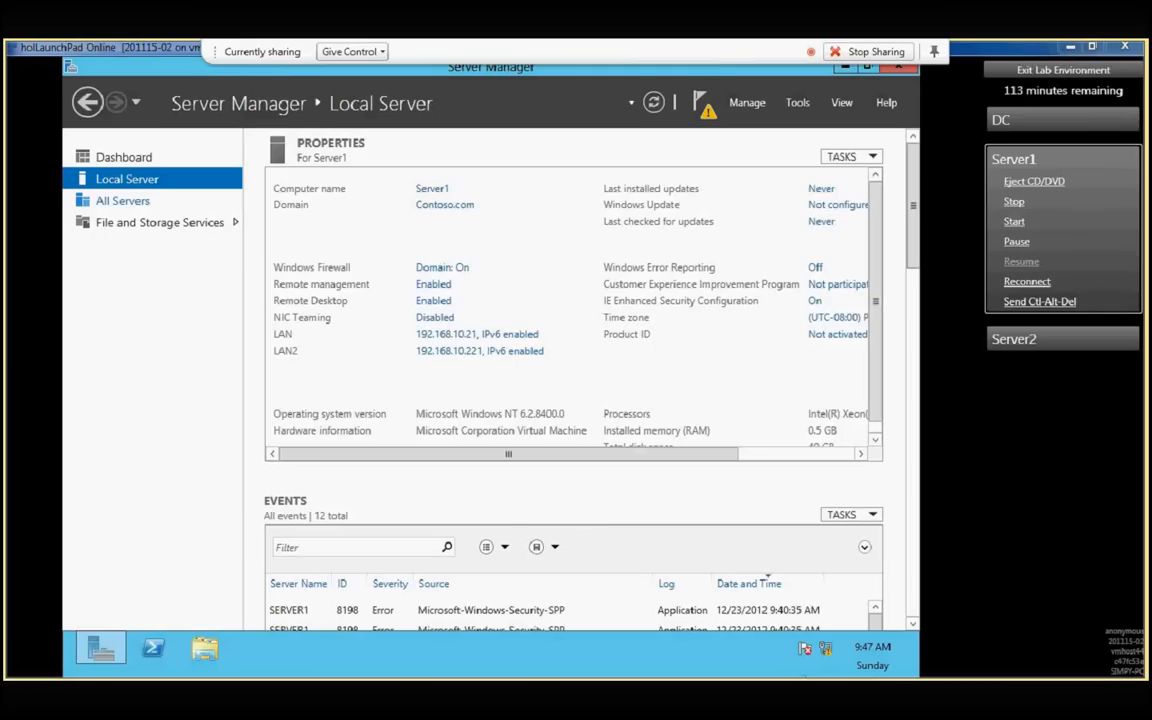
pyautogui.click(701, 107)
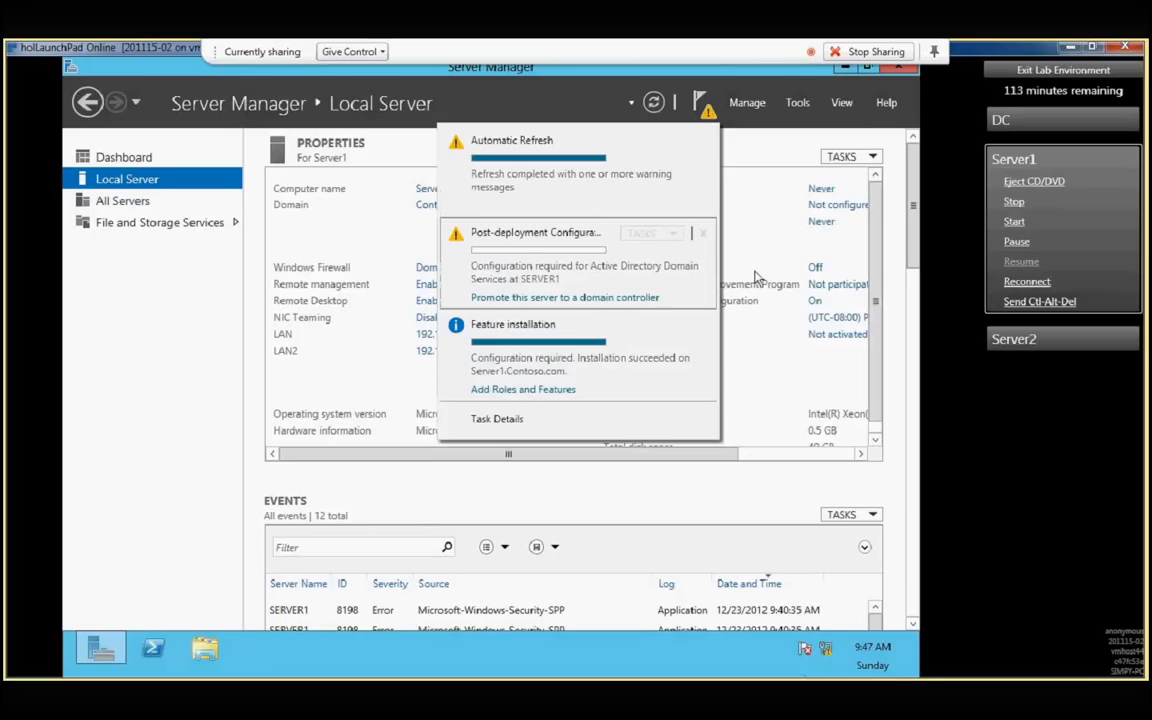
pyautogui.click(513, 298)
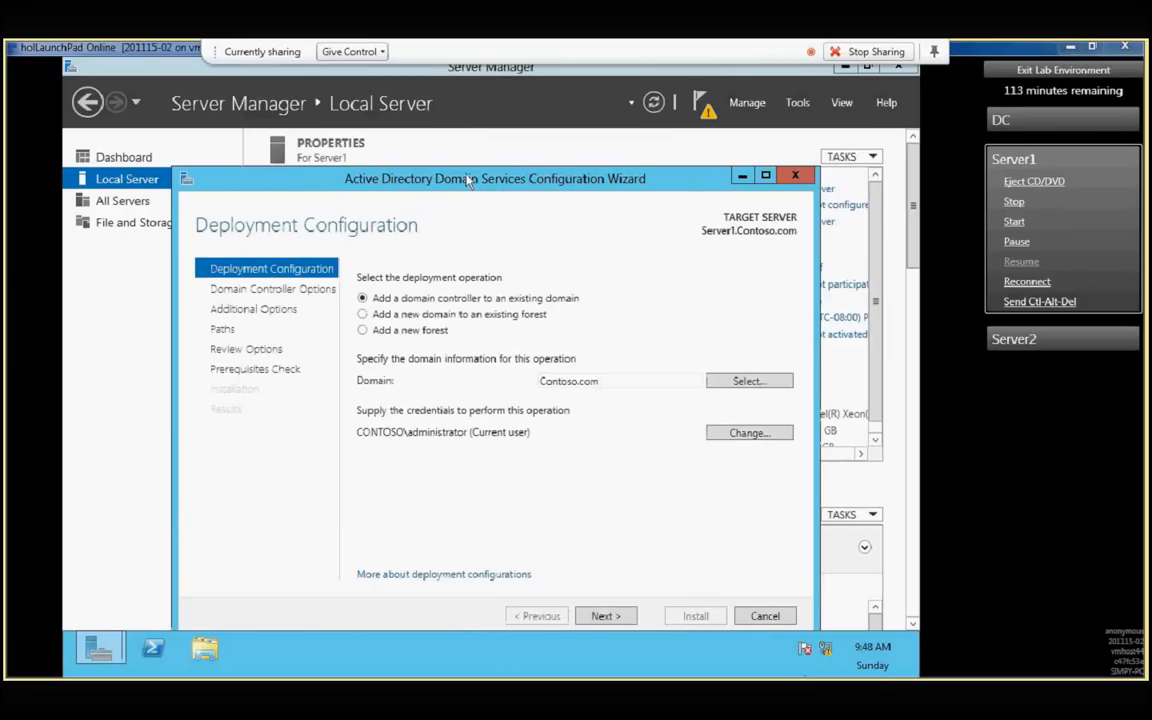
pyautogui.moveTo(468, 180); pyautogui.dragTo(489, 104)
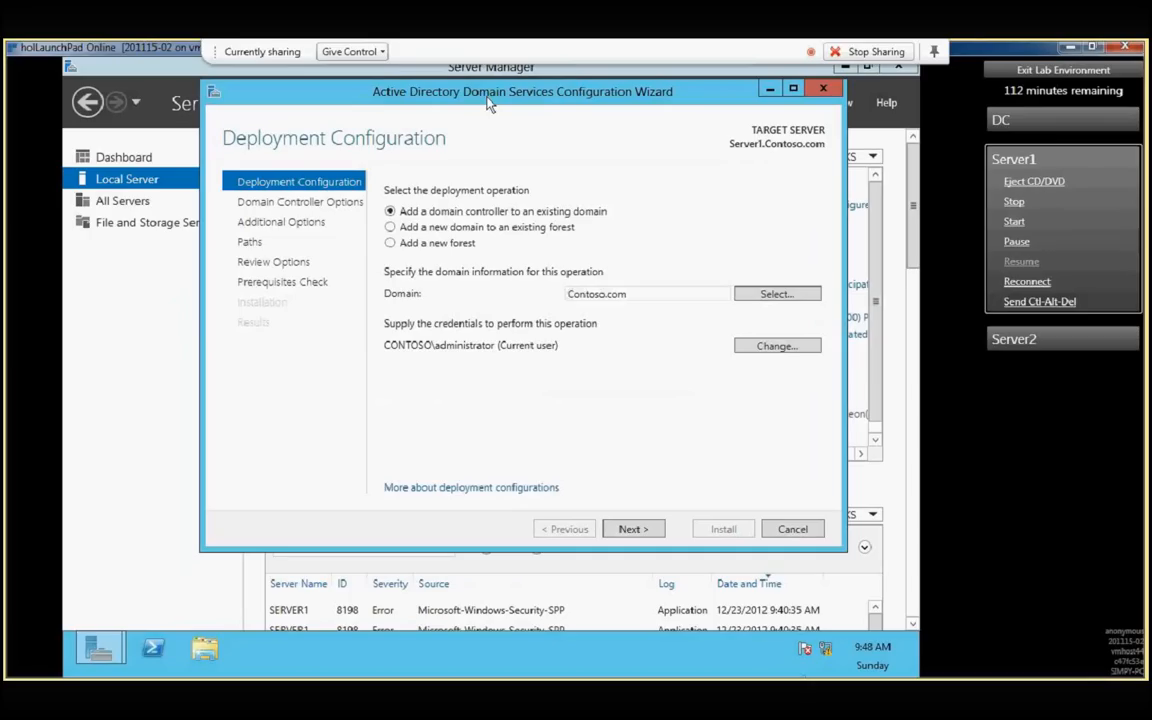
# - Set the deployment operation to add a new forest with root domain name Road2Master.com and continue to the domain controller options
pyautogui.click(390, 244)
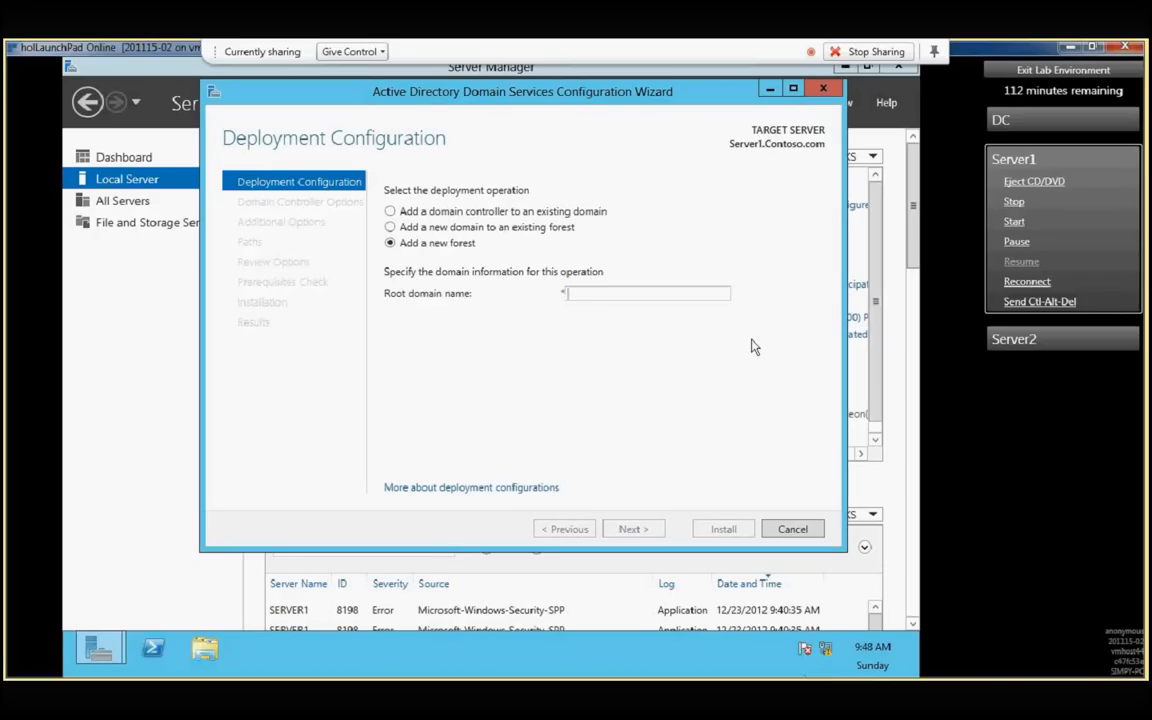
pyautogui.write('Road2Ma')
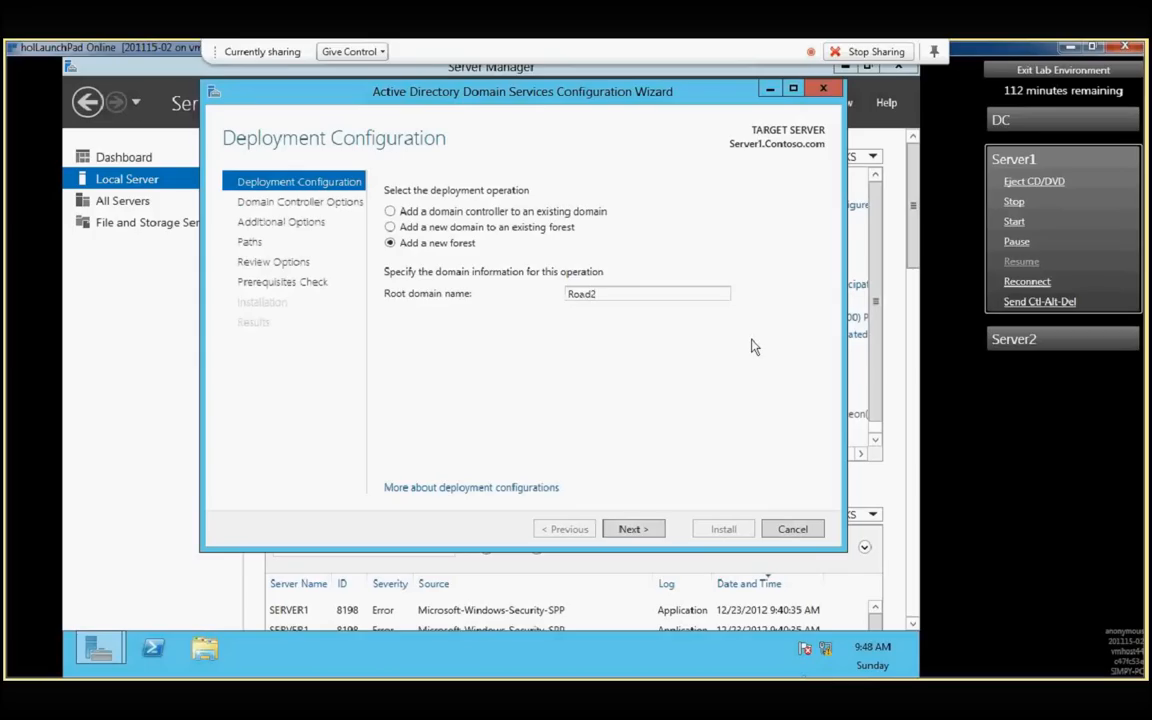
pyautogui.write('ster.com')
pyautogui.click(633, 533)
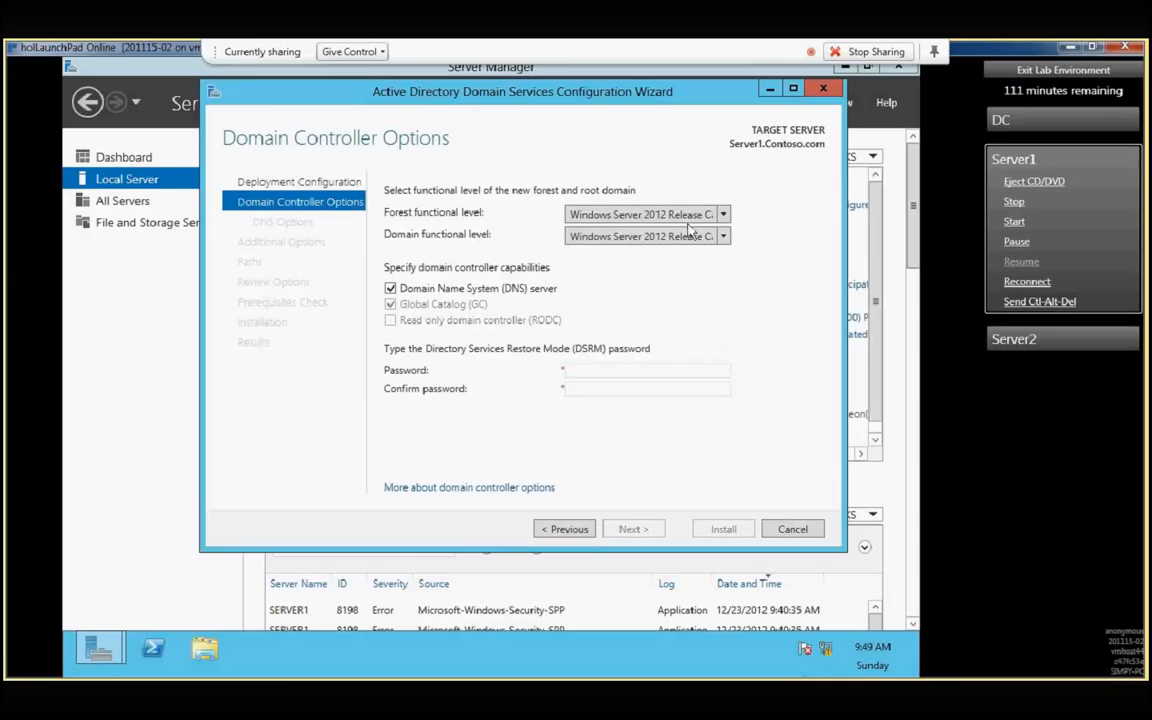
# - Set the forest functional level to Windows Server 2003 and look through the available domain functional levels
pyautogui.click(722, 217)
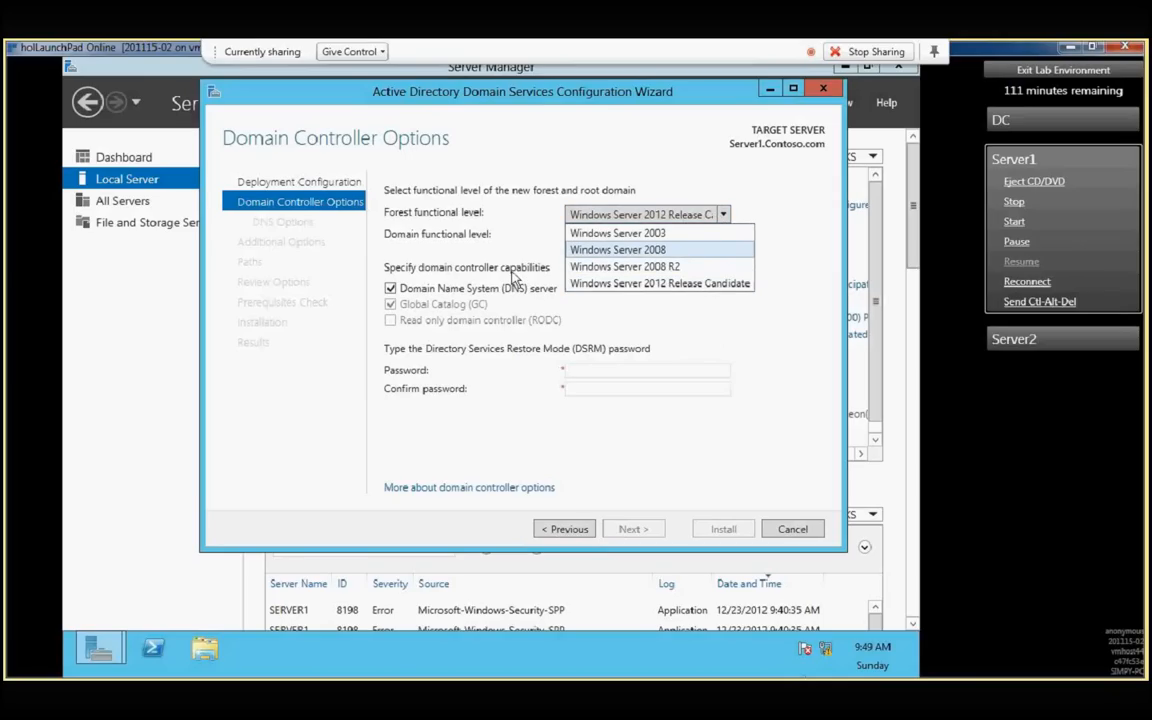
pyautogui.click(620, 232)
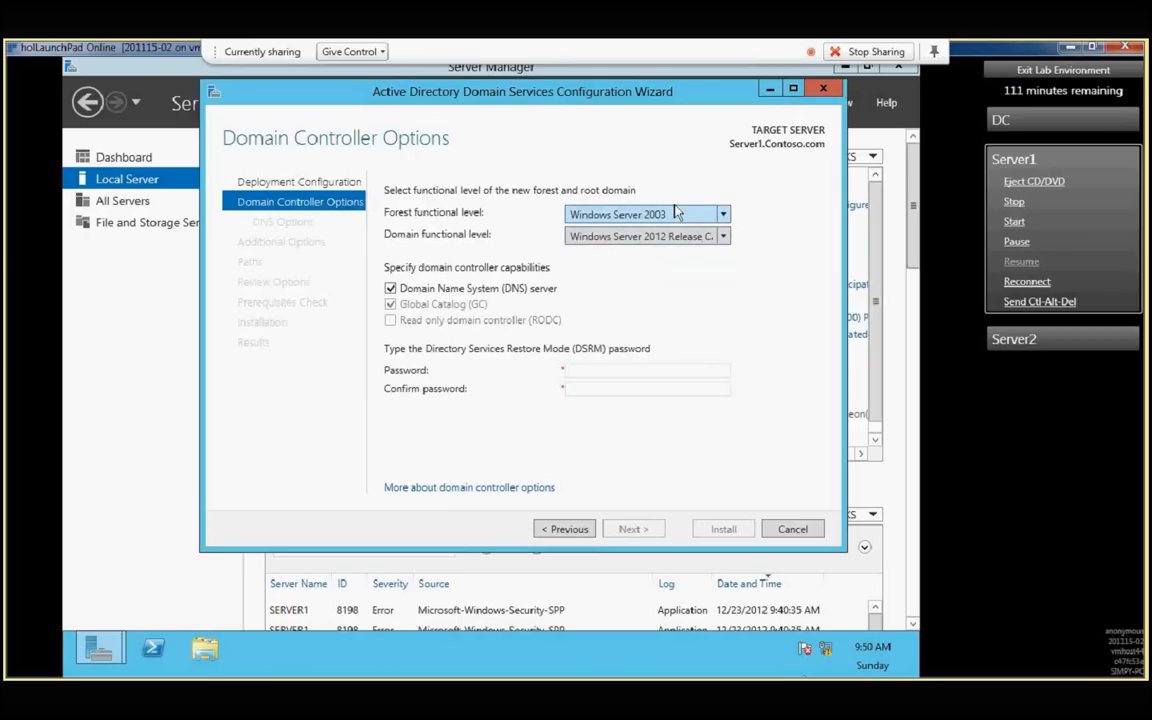
pyautogui.click(688, 236)
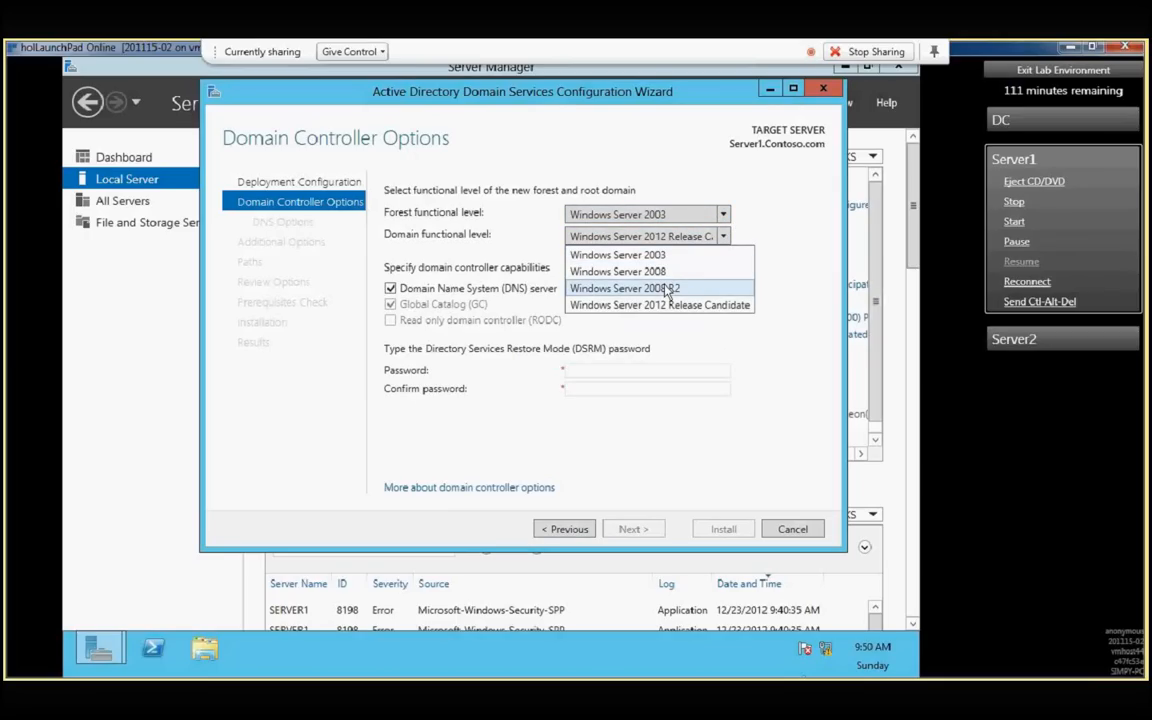
pyautogui.click(717, 214)
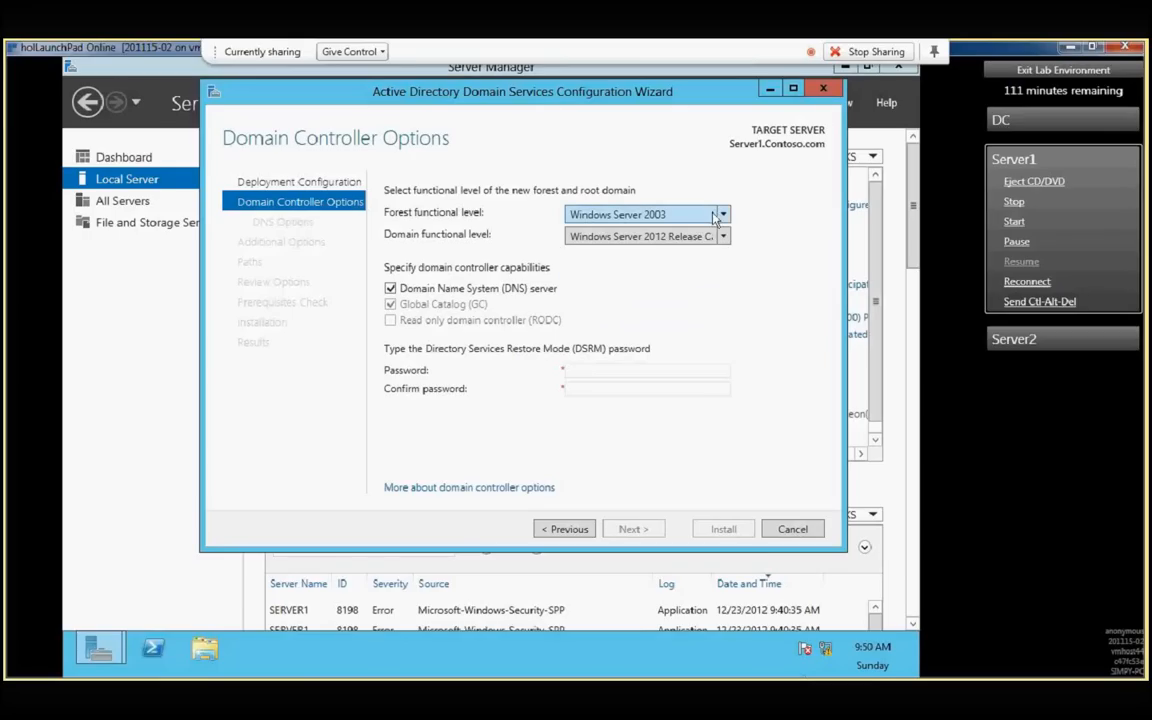
# - Set the forest functional level to Windows Server 2008 and look through the domain functional levels it allows
pyautogui.click(717, 215)
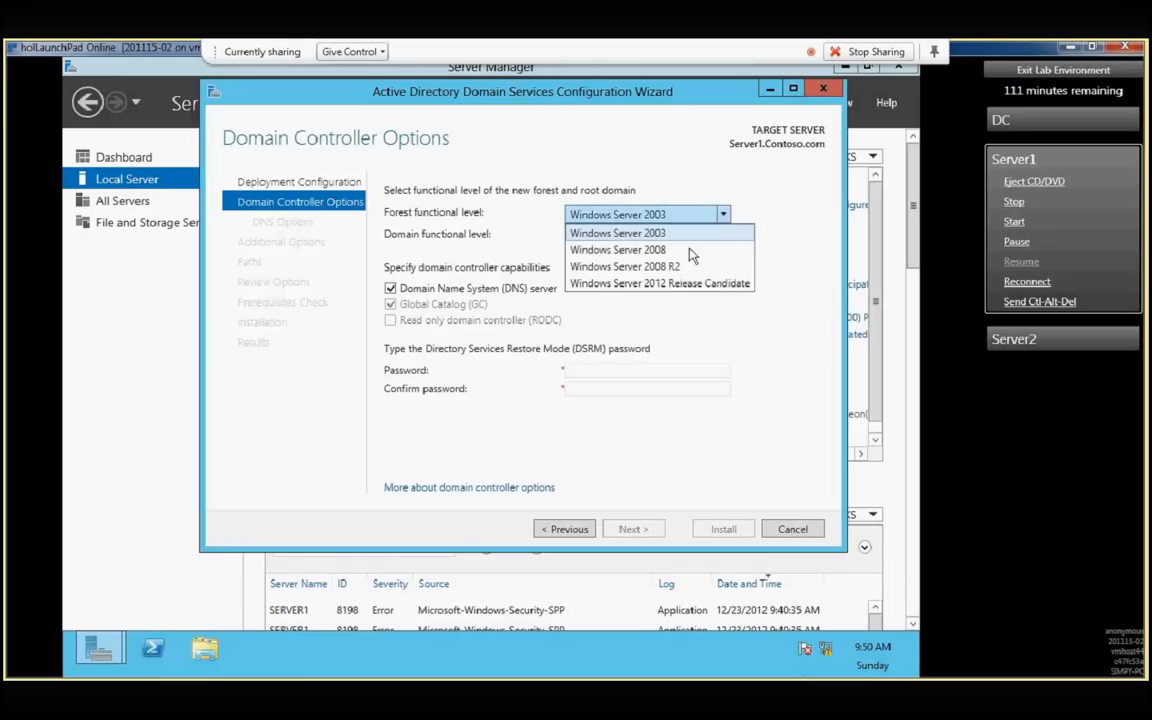
pyautogui.click(689, 250)
pyautogui.click(722, 236)
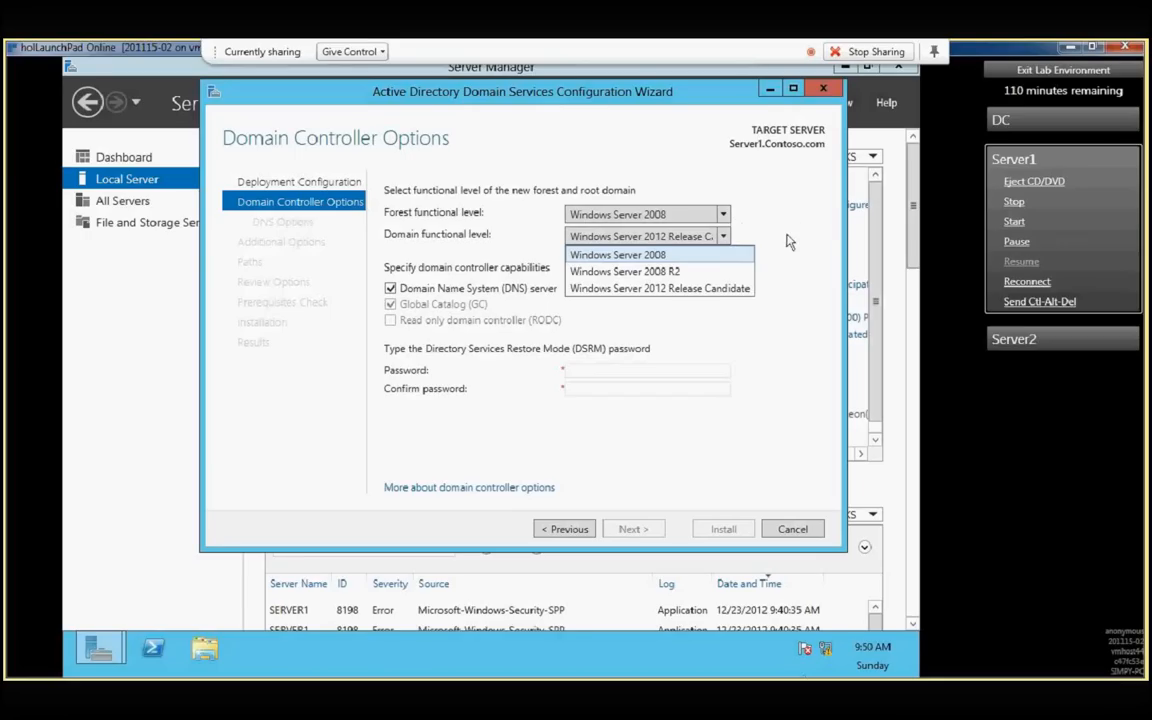
pyautogui.press('Down')
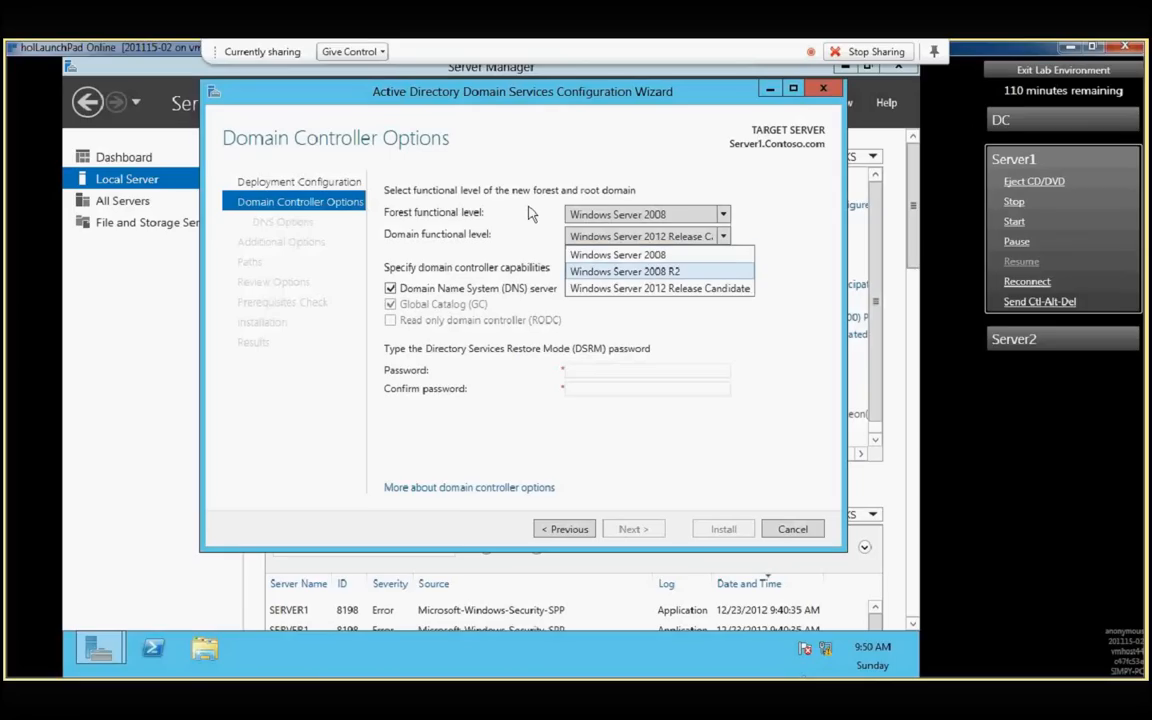
pyautogui.press('Up')
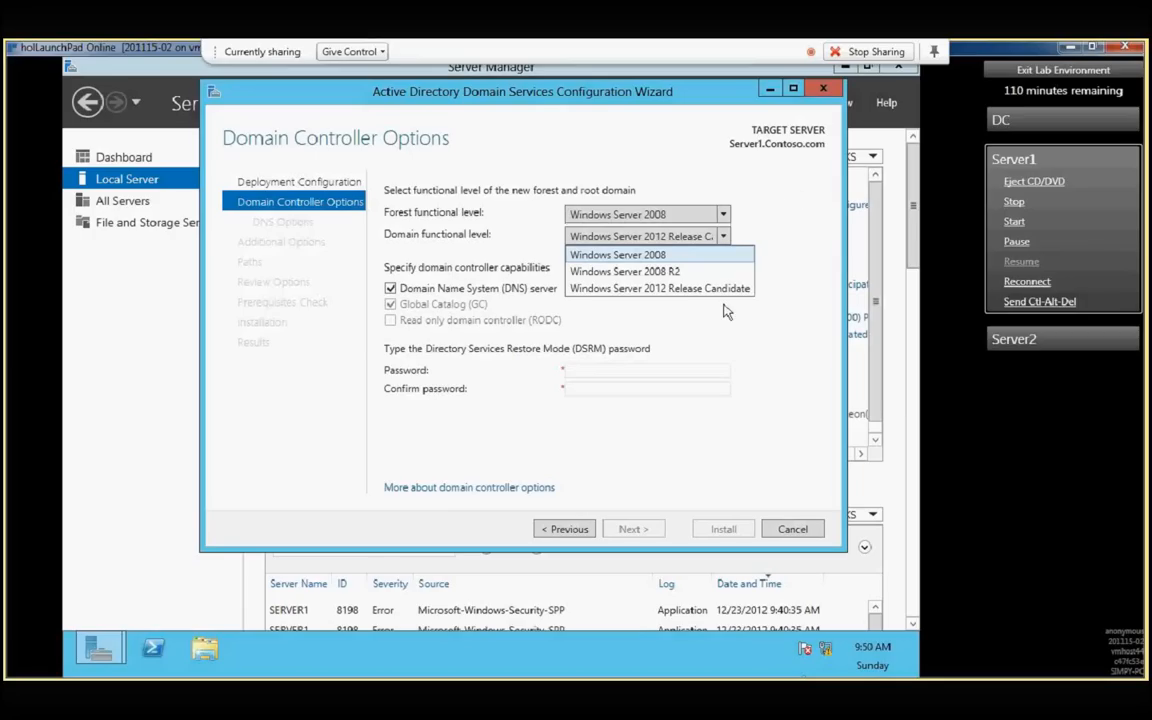
pyautogui.click(722, 227)
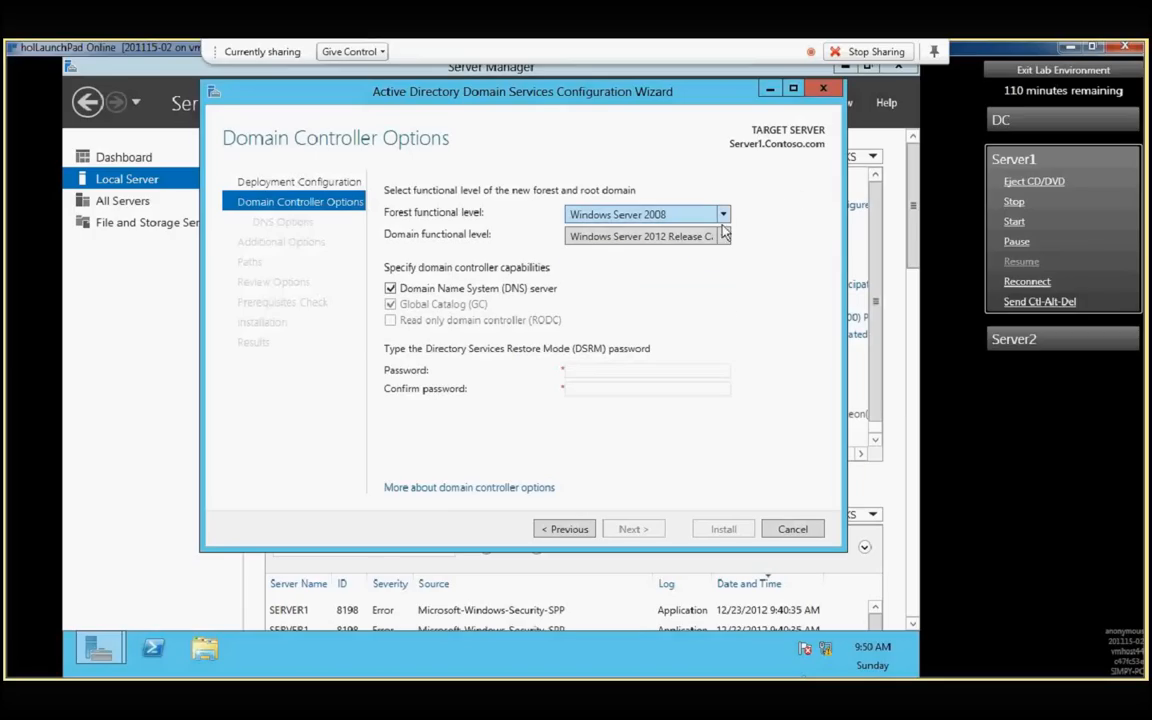
pyautogui.click(724, 238)
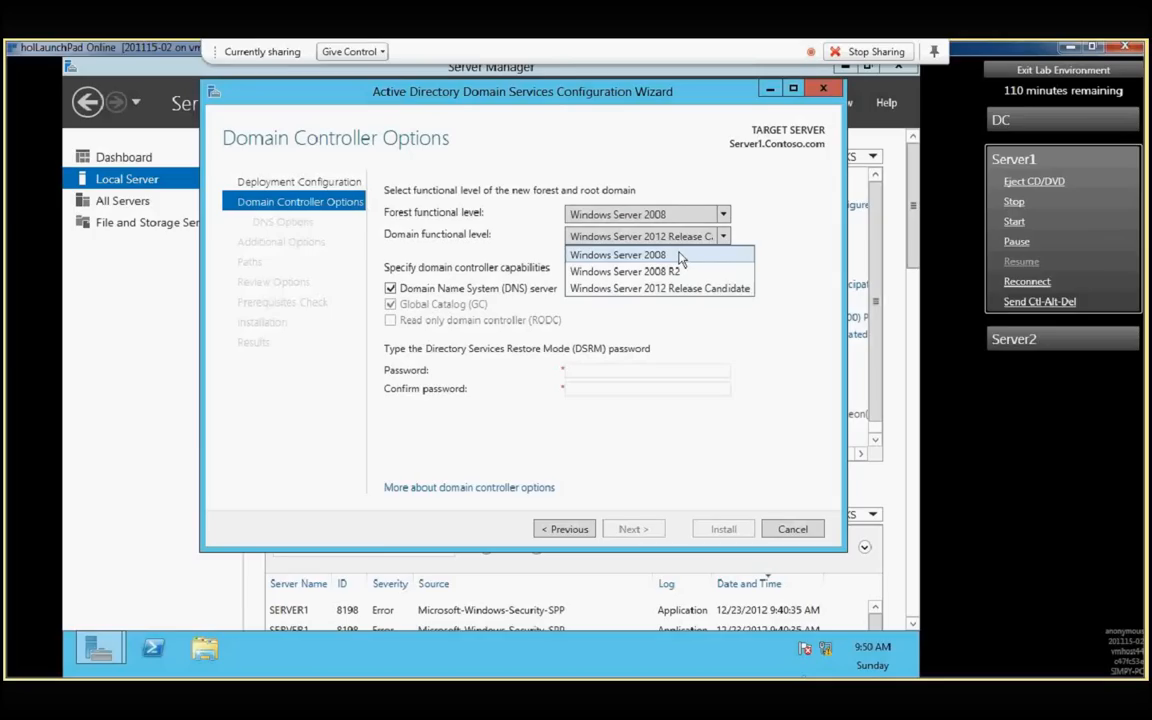
pyautogui.click(722, 215)
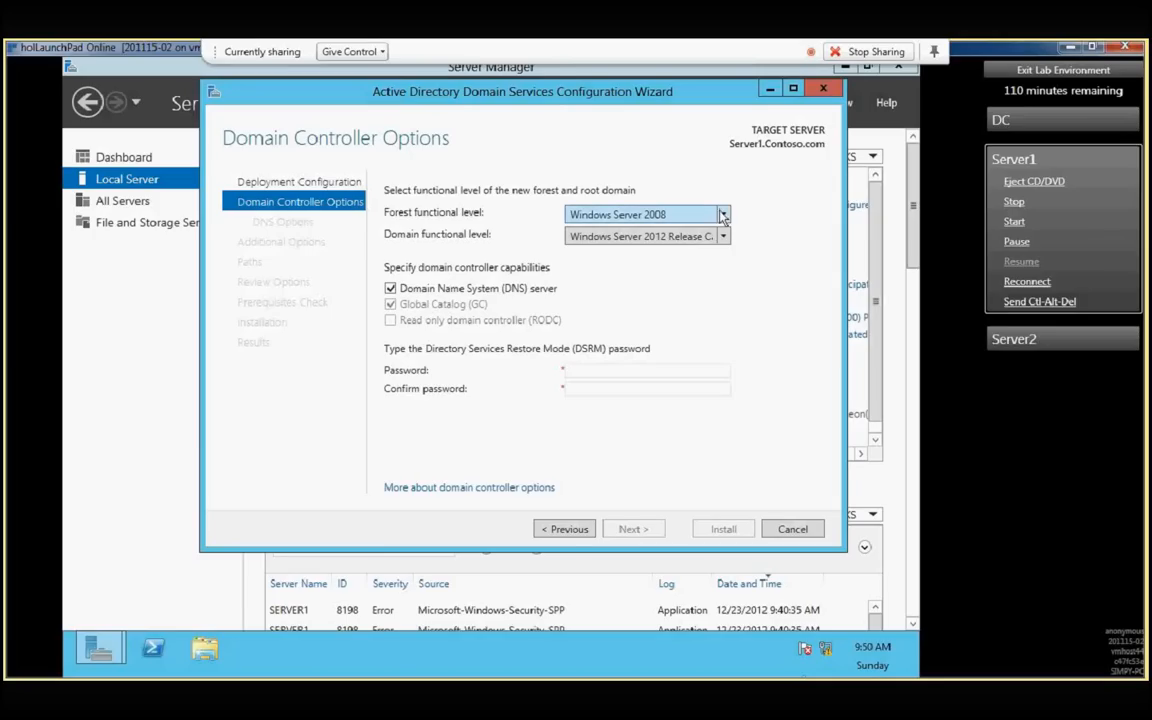
# - Set both forest and domain functional levels to Windows Server 2003, and raise the forest functional level to Windows Server 2008
pyautogui.click(723, 215)
pyautogui.click(715, 229)
pyautogui.click(718, 238)
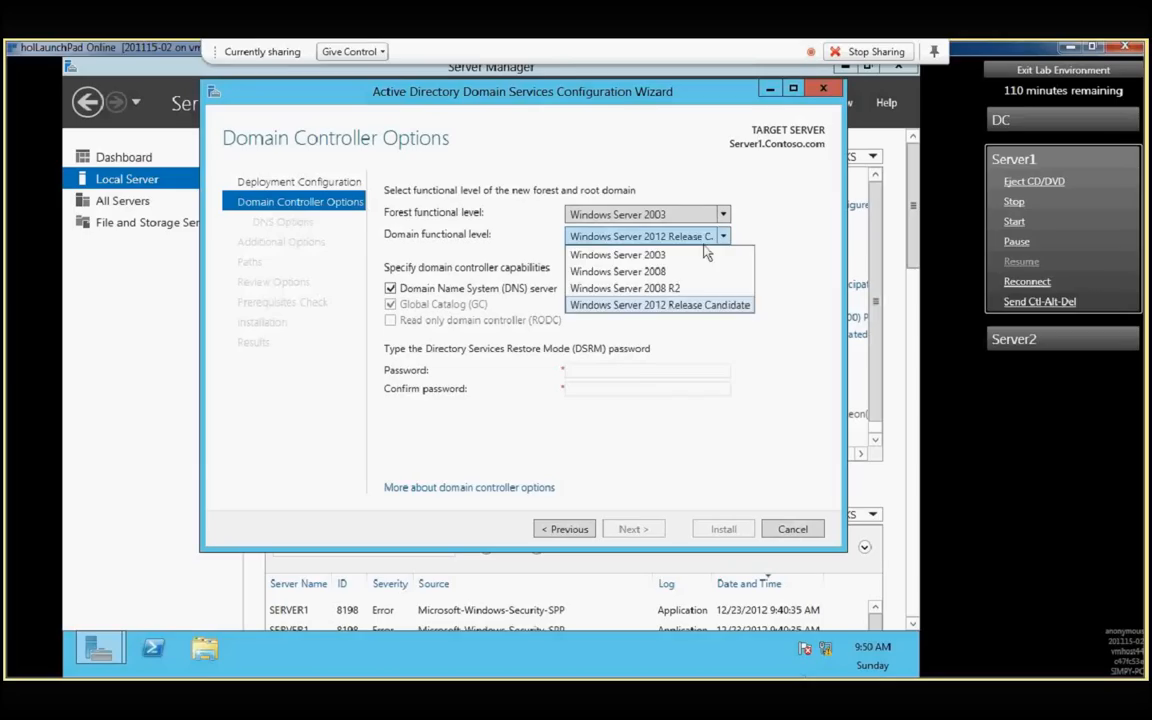
pyautogui.click(706, 255)
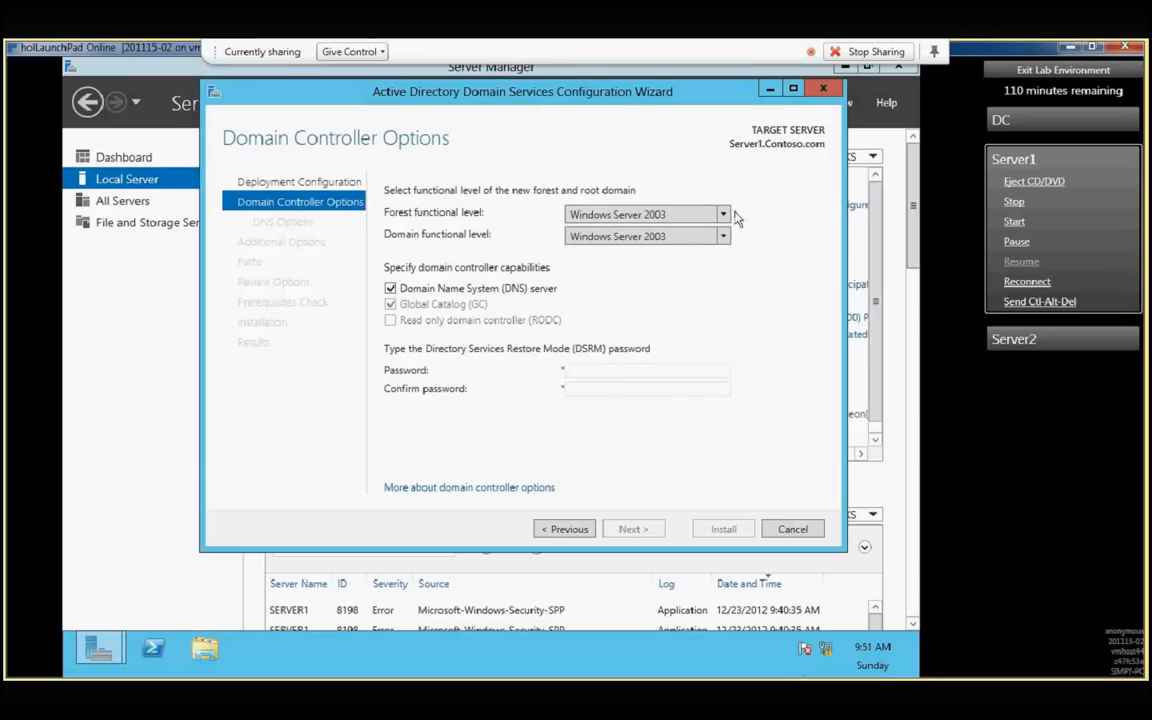
pyautogui.click(729, 216)
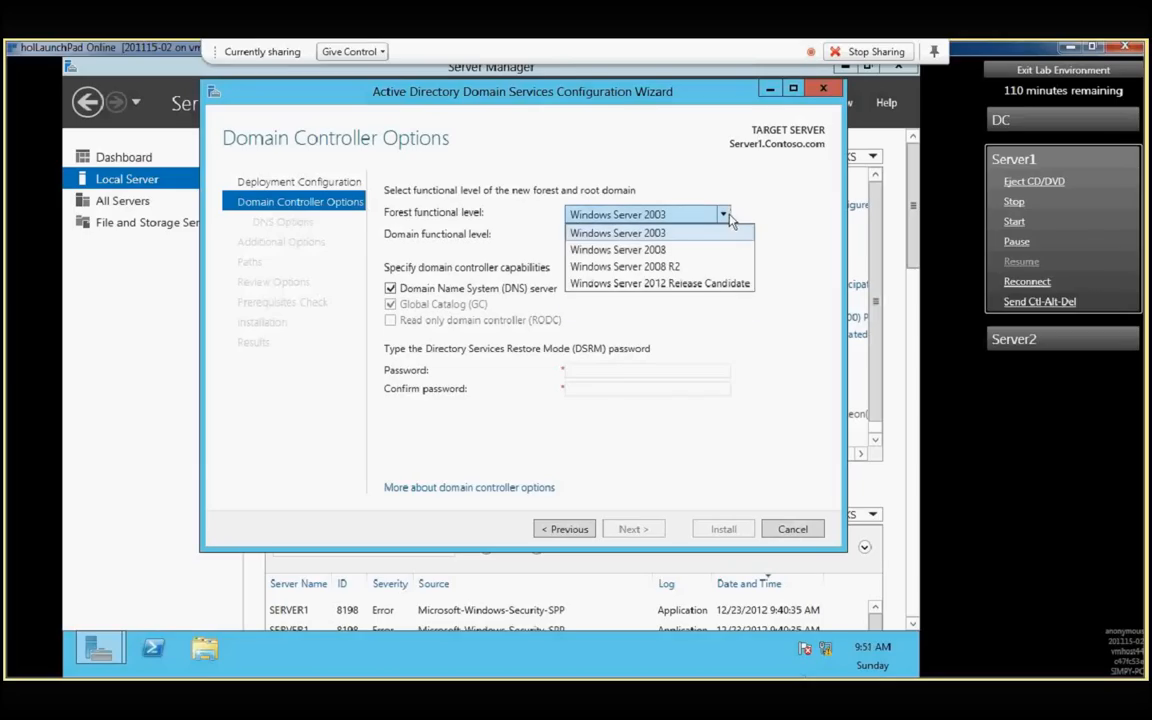
pyautogui.click(690, 250)
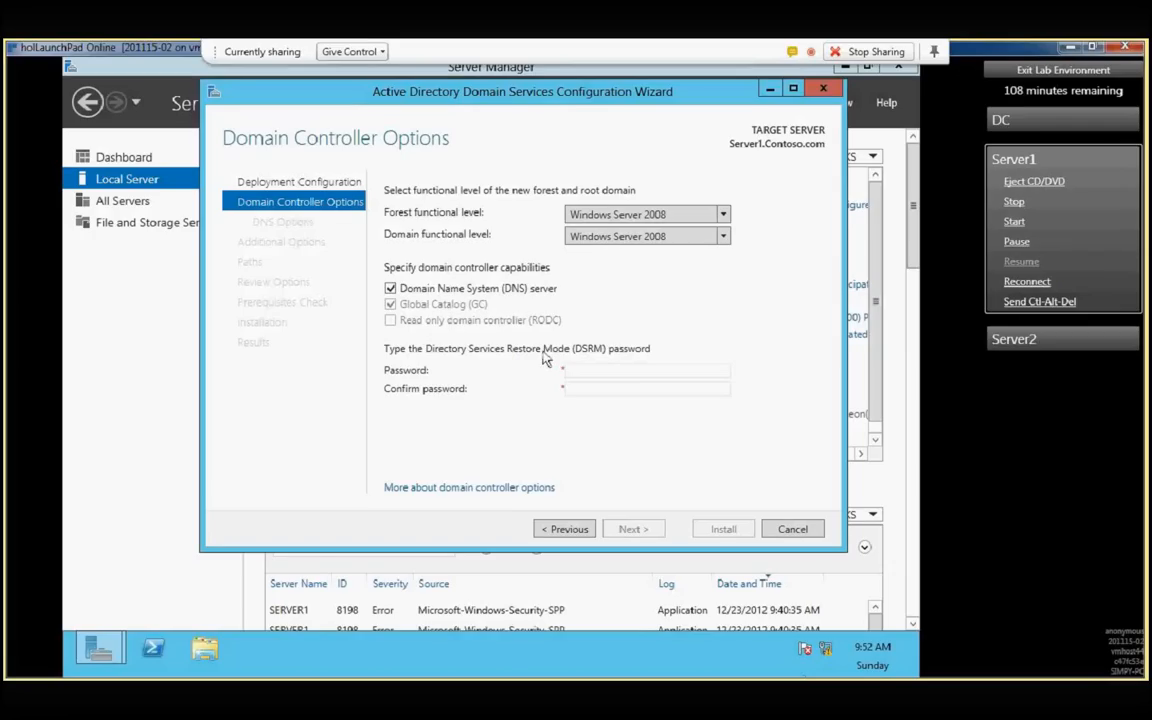
# - Enter and confirm the Directory Services Restore Mode password and continue to the DNS options
pyautogui.click(592, 369)
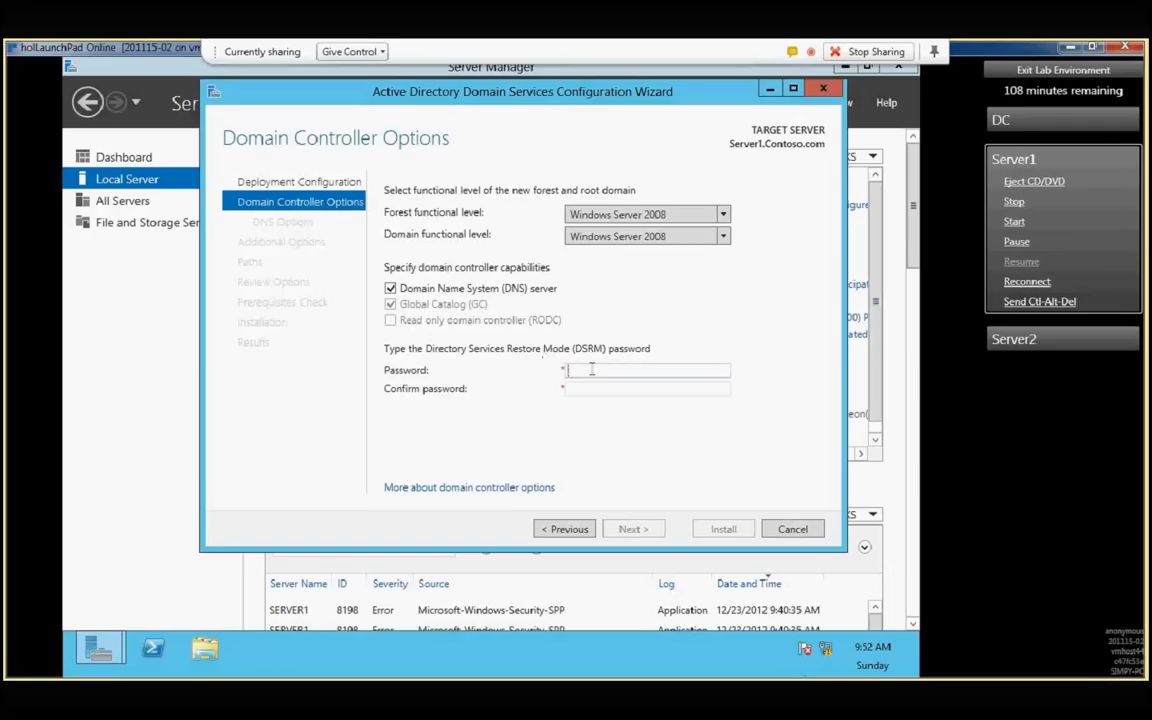
pyautogui.write('Passw0rd!')
pyautogui.press('Tab')
pyautogui.write('Passw')
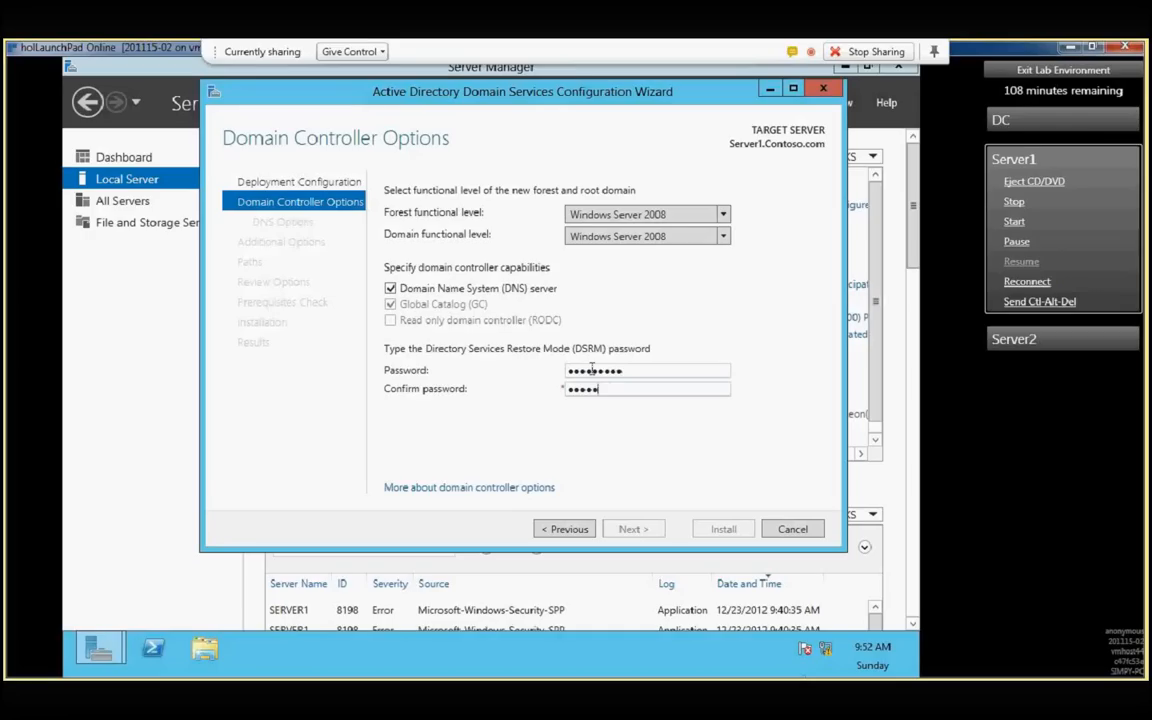
pyautogui.write('0rd!')
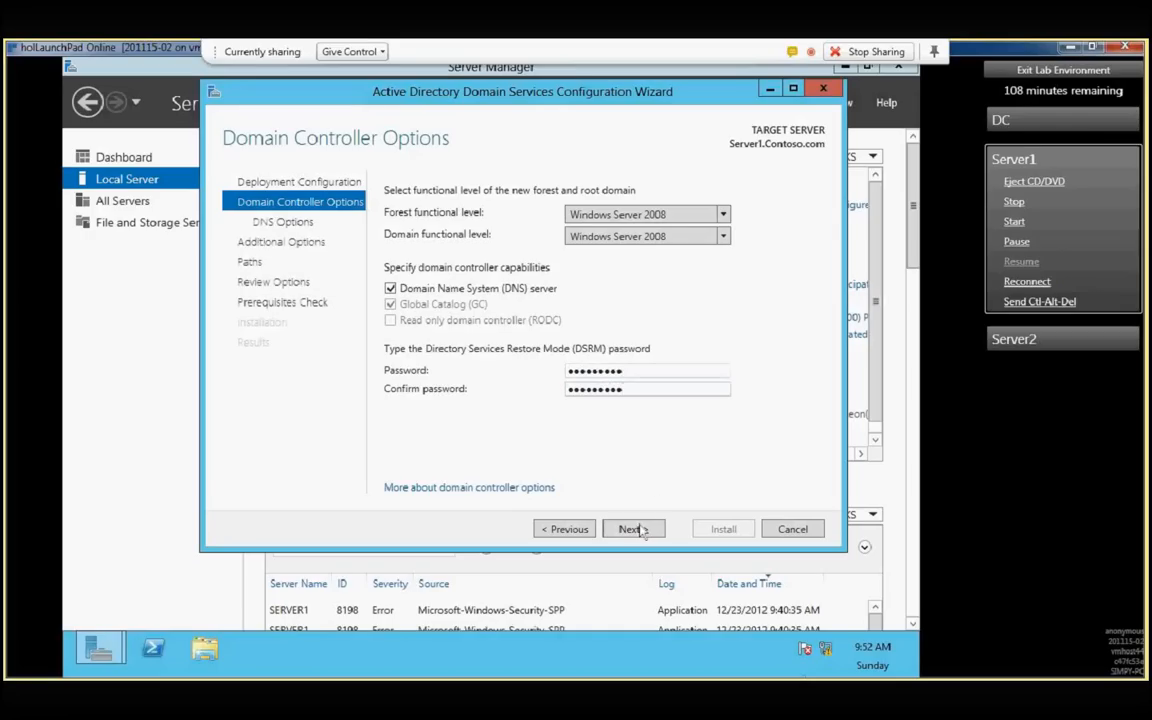
pyautogui.click(634, 529)
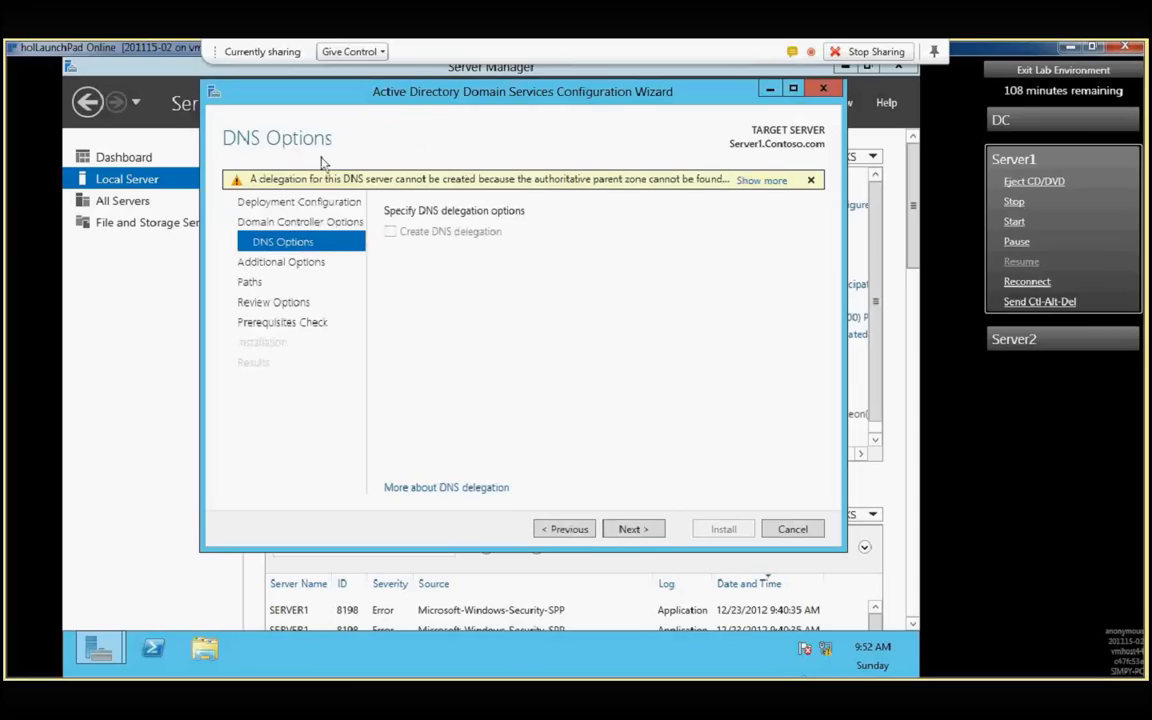
# - Read the full text of the DNS delegation warning and dismiss it
pyautogui.click(759, 184)
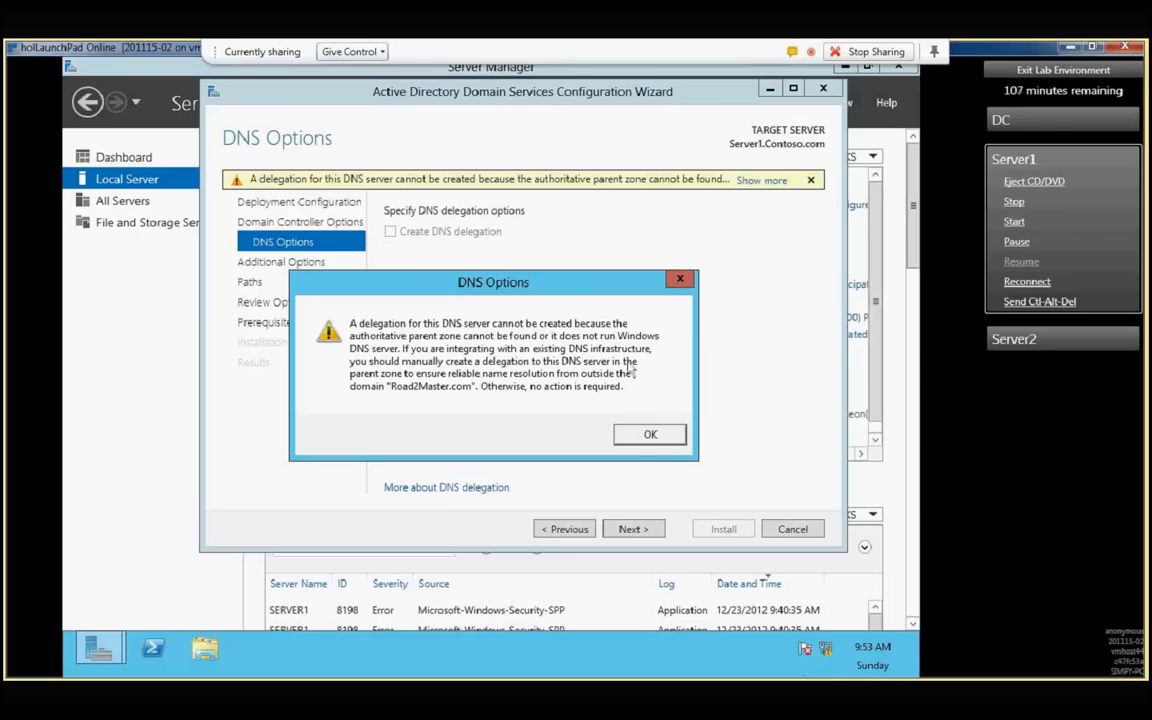
pyautogui.click(648, 437)
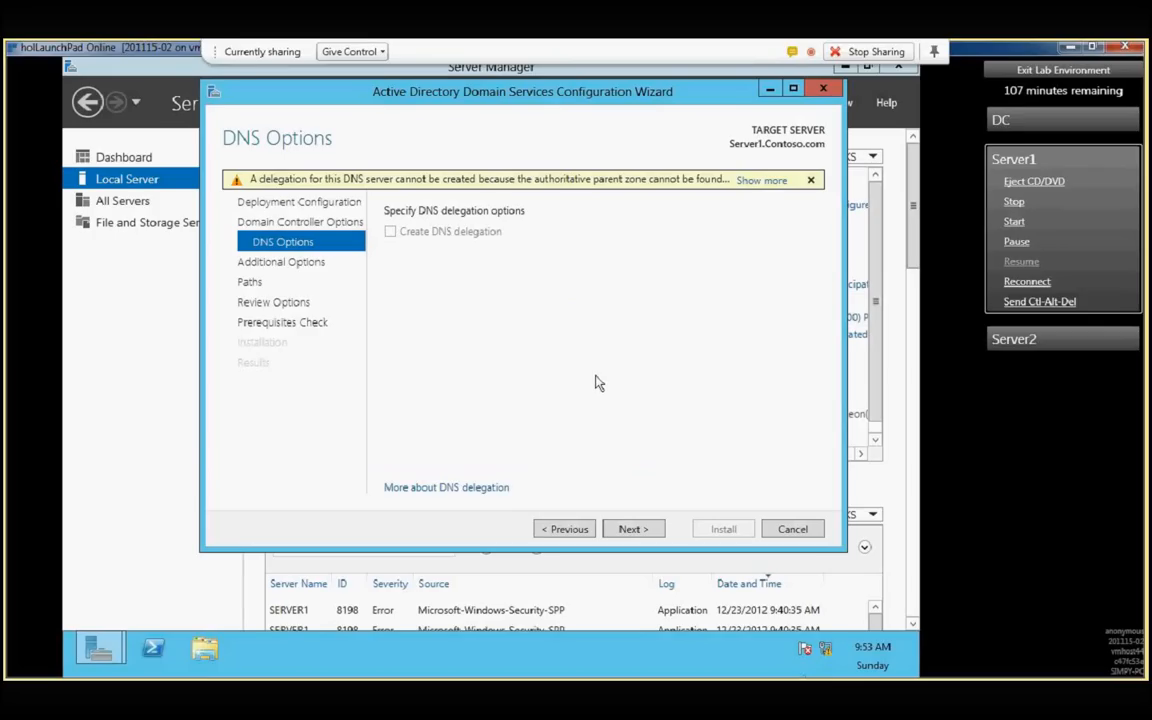
pyautogui.click(763, 181)
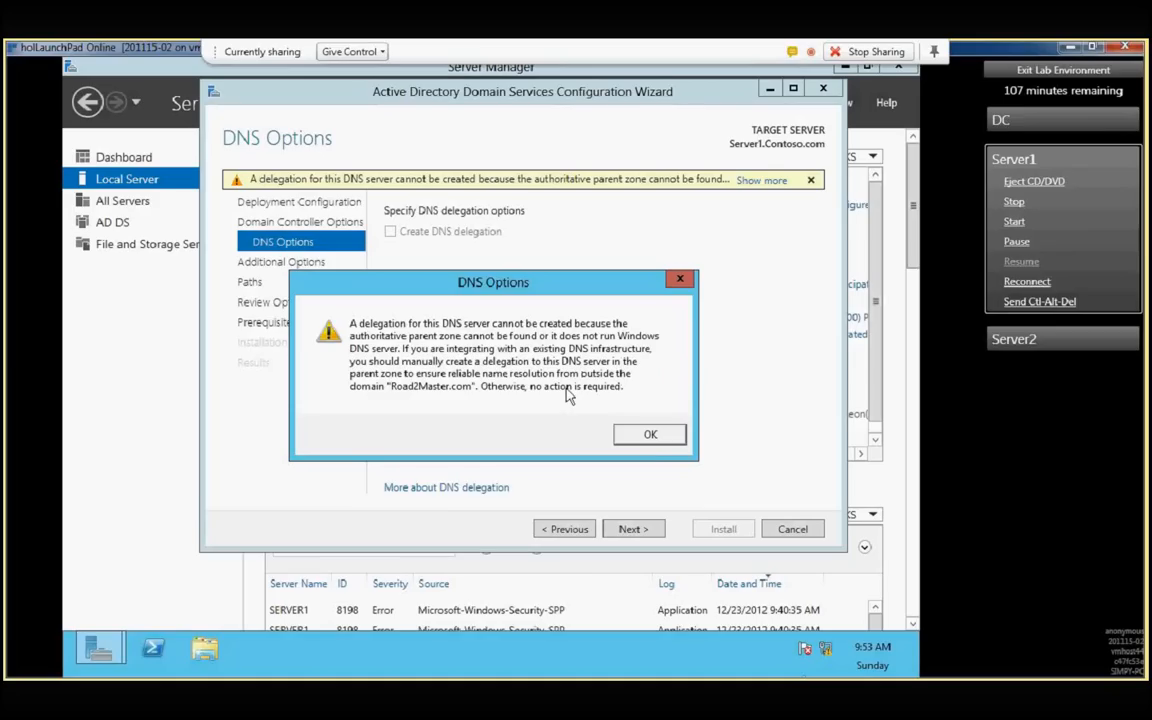
pyautogui.click(649, 438)
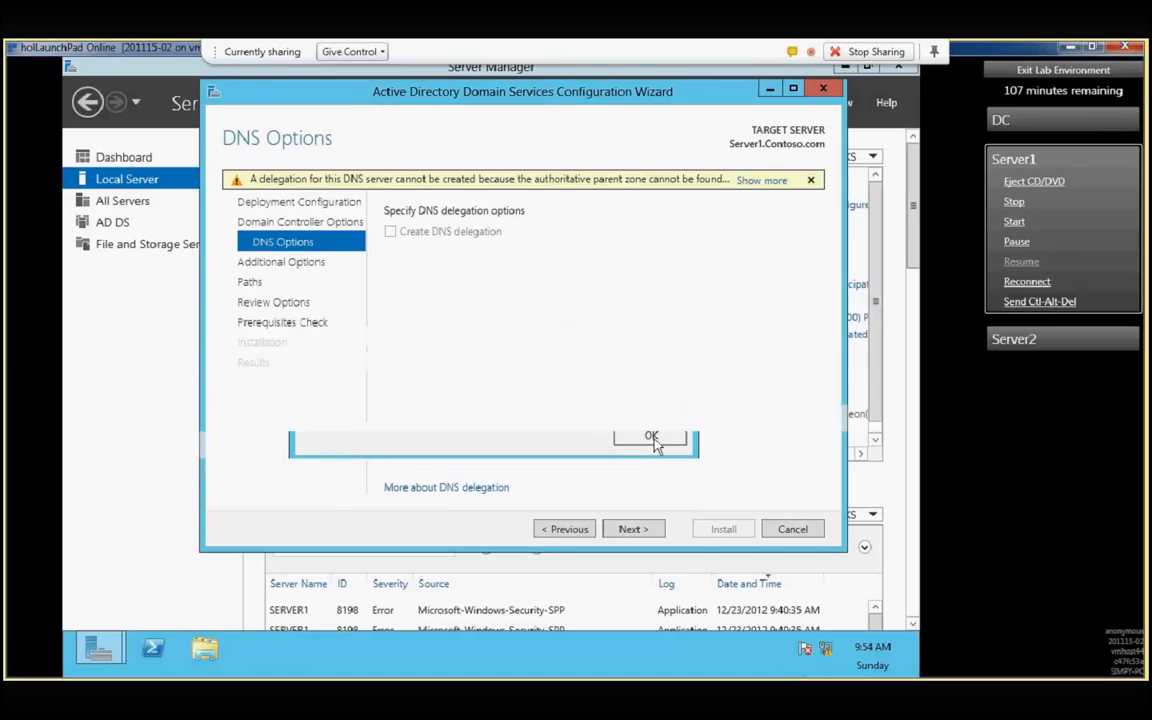
# - Skip DNS delegation and keep the NetBIOS name ROAD2MASTER and the default database, log and SYSVOL folders
pyautogui.click(627, 530)
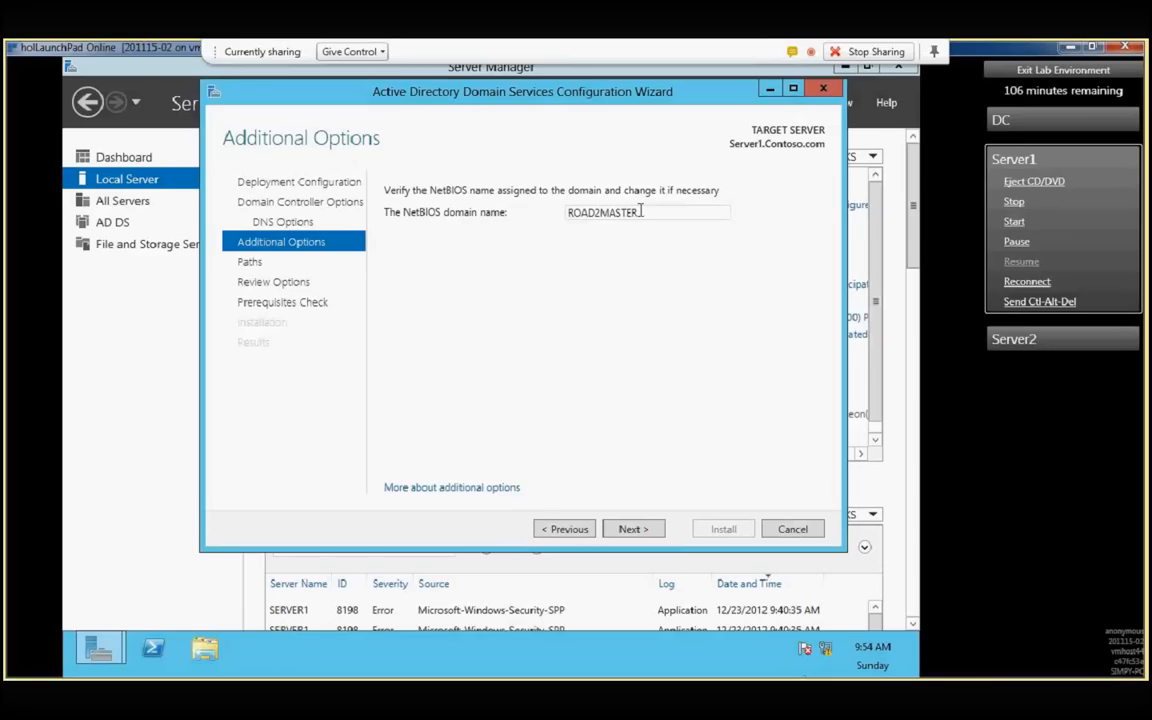
pyautogui.click(650, 533)
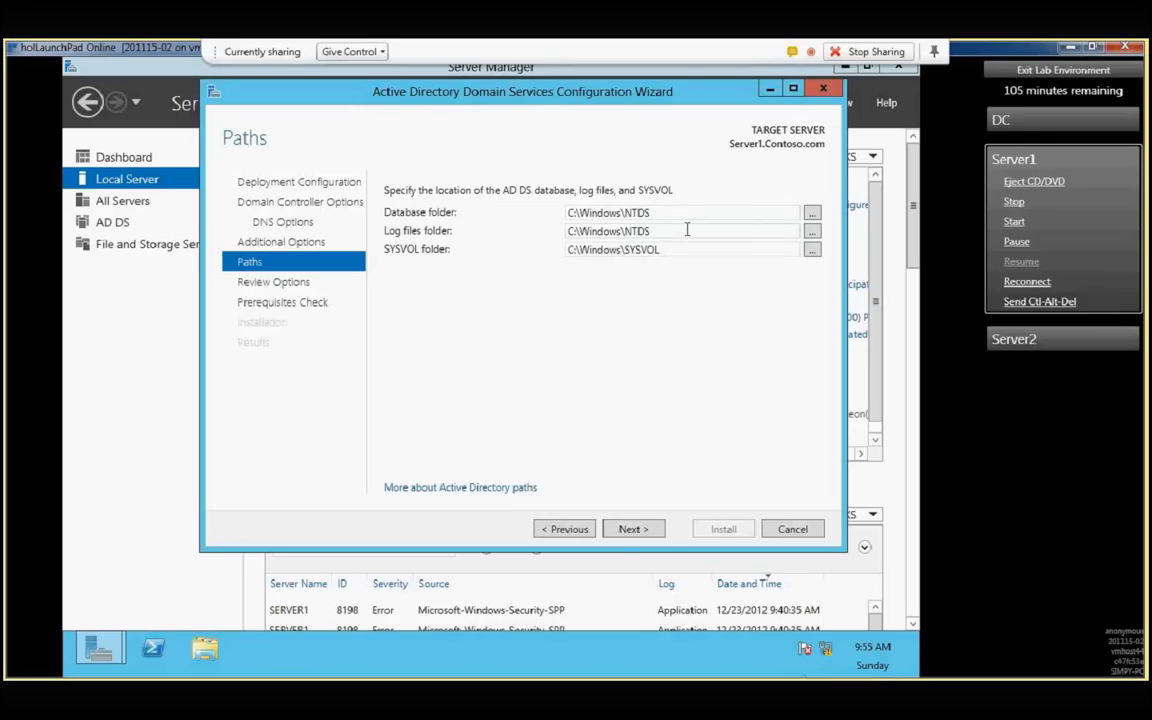
pyautogui.click(630, 529)
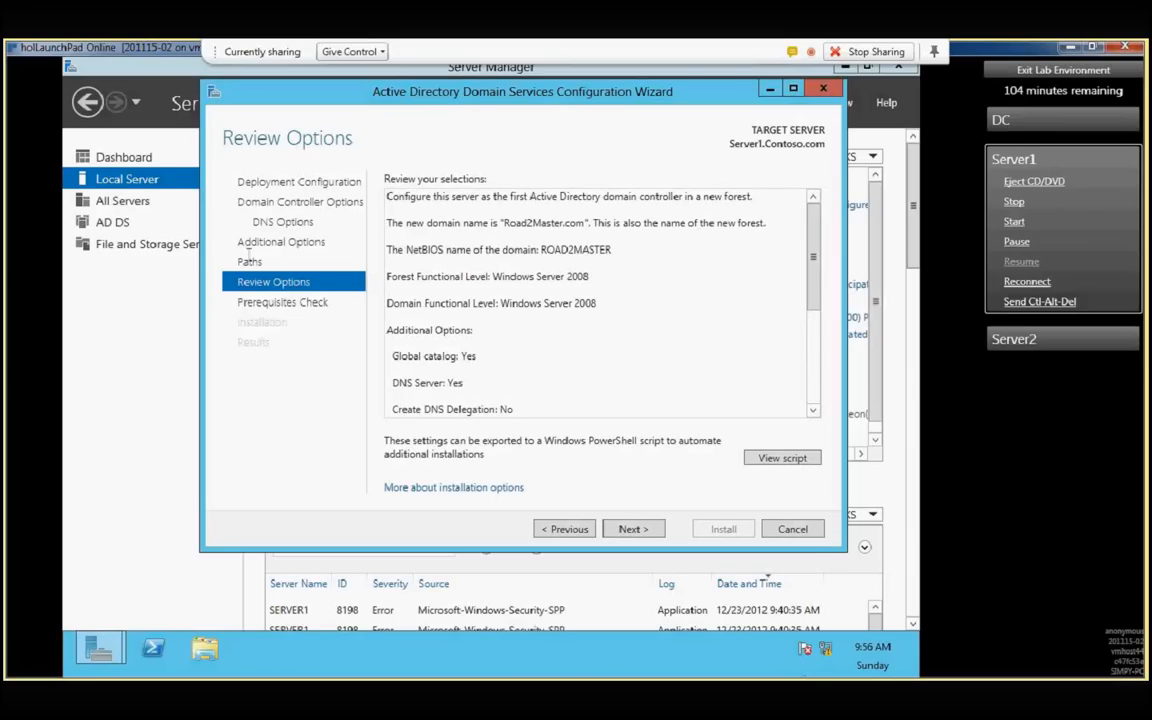
# - Accept the reviewed options, check the prerequisite results and start the domain controller installation
pyautogui.click(648, 534)
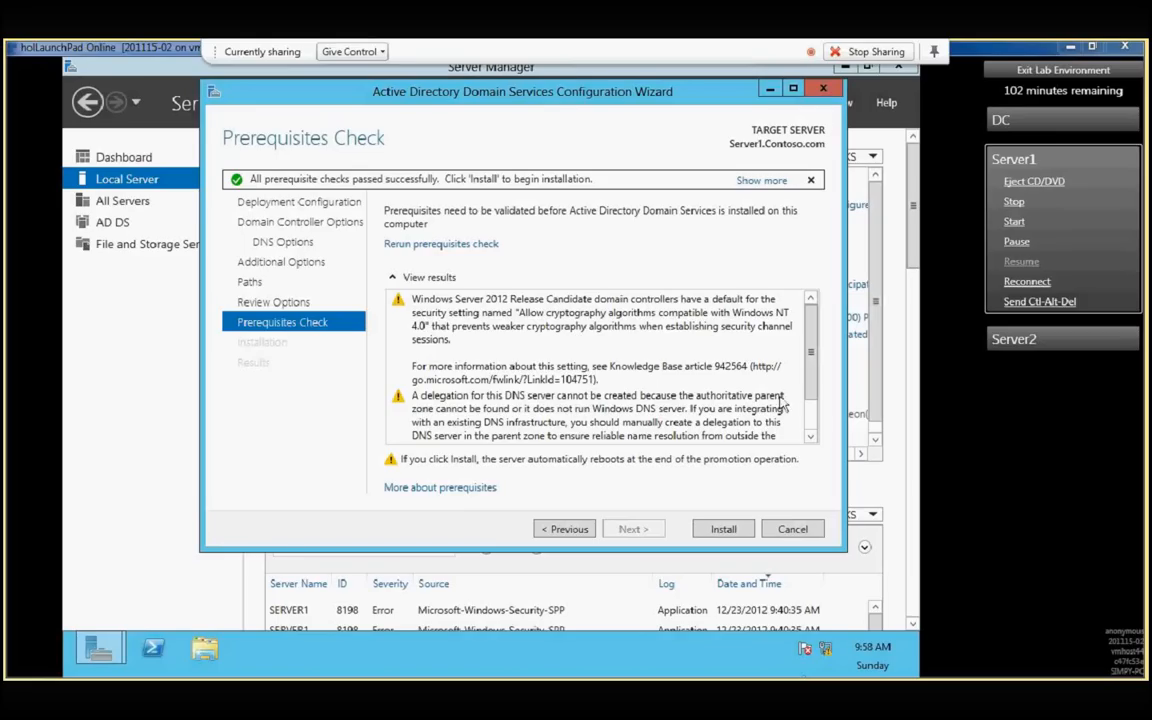
pyautogui.scroll(-1, 811, 420)
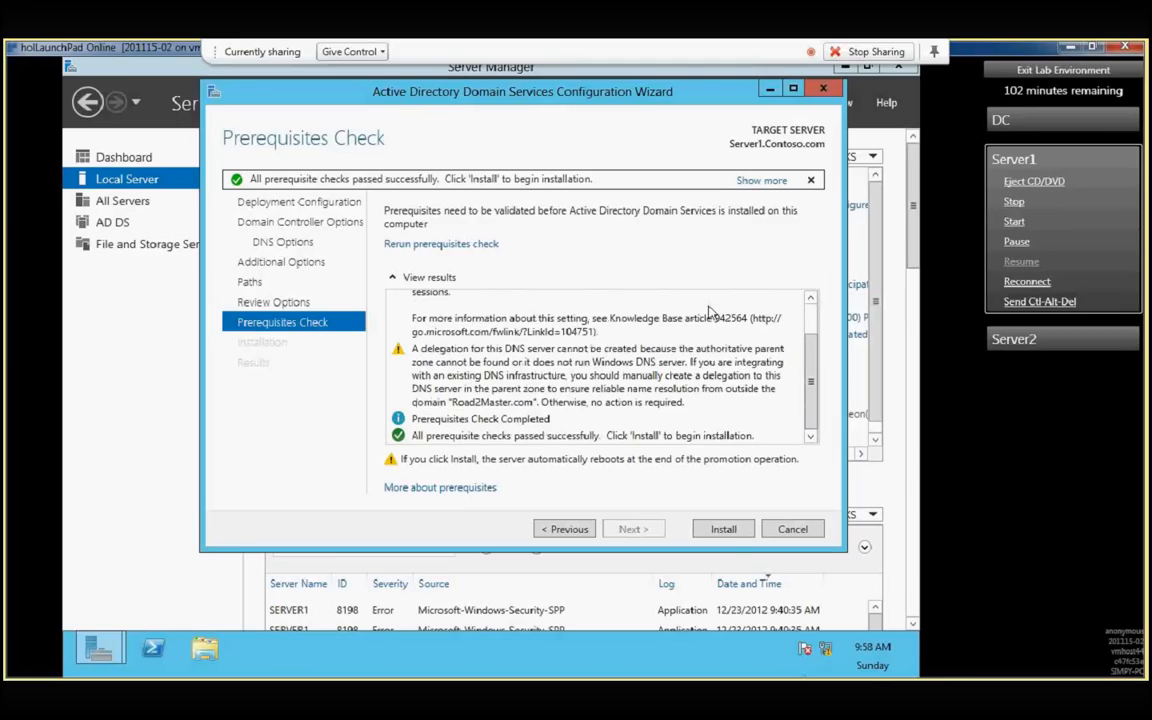
pyautogui.click(720, 529)
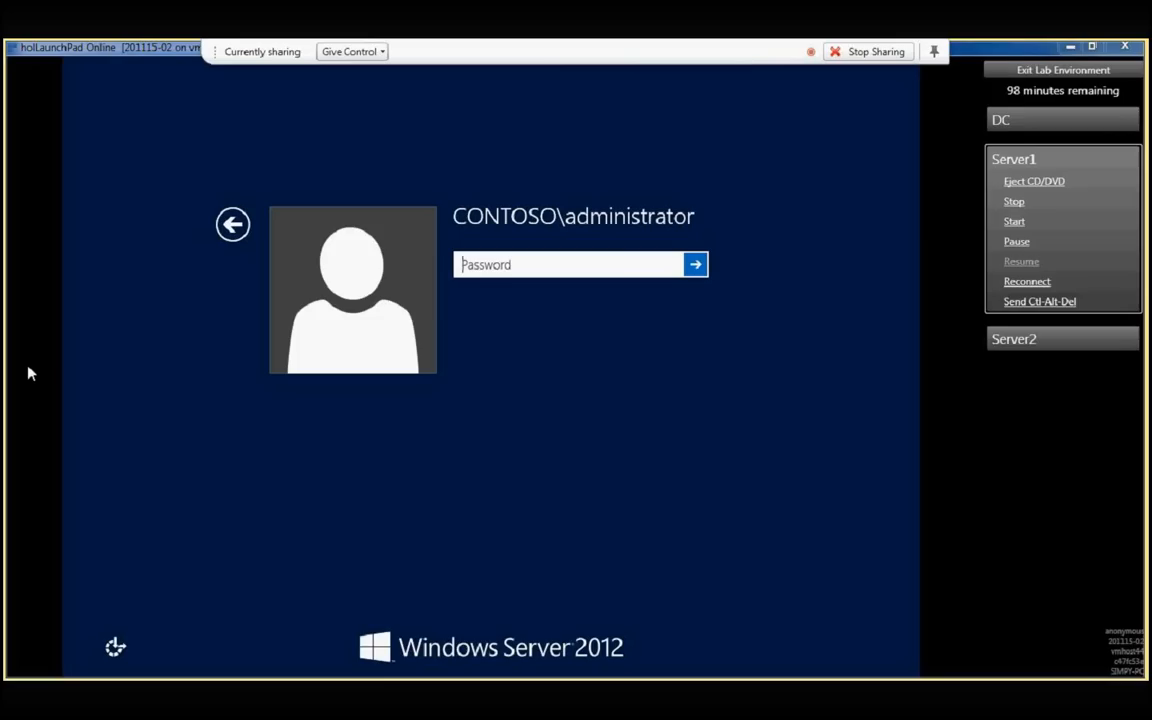
# - Sign in to ROAD2MASTER as another user with the user name Administrator and the account password
pyautogui.click(233, 226)
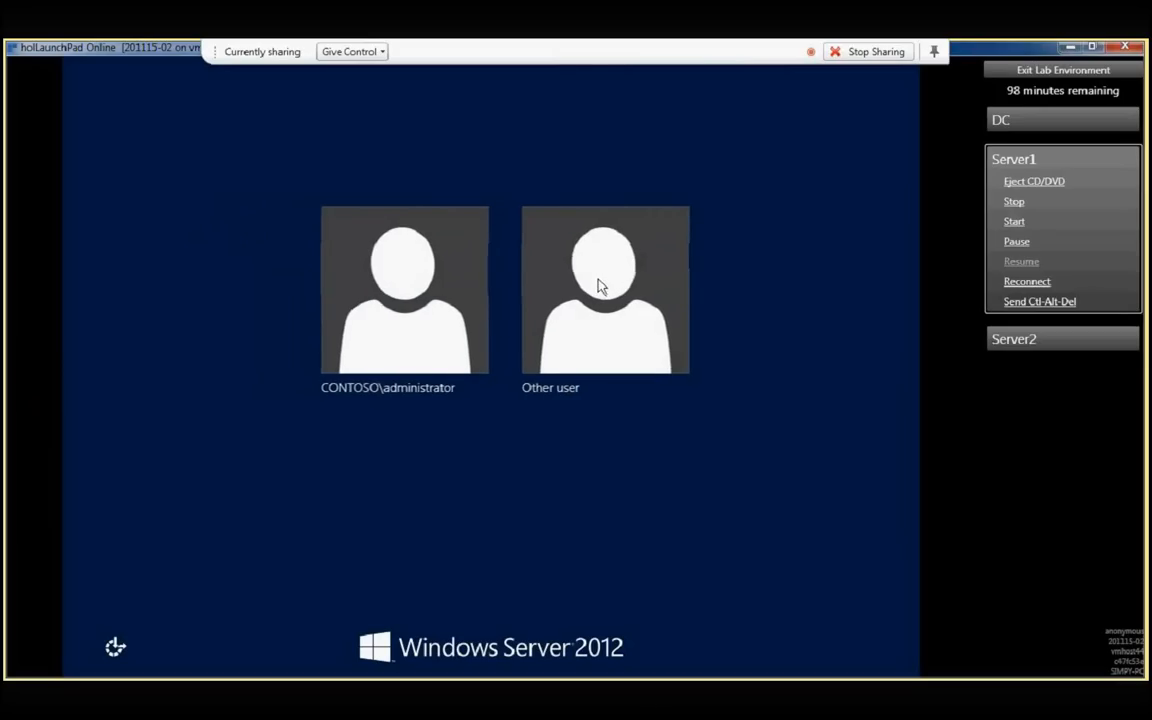
pyautogui.click(557, 338)
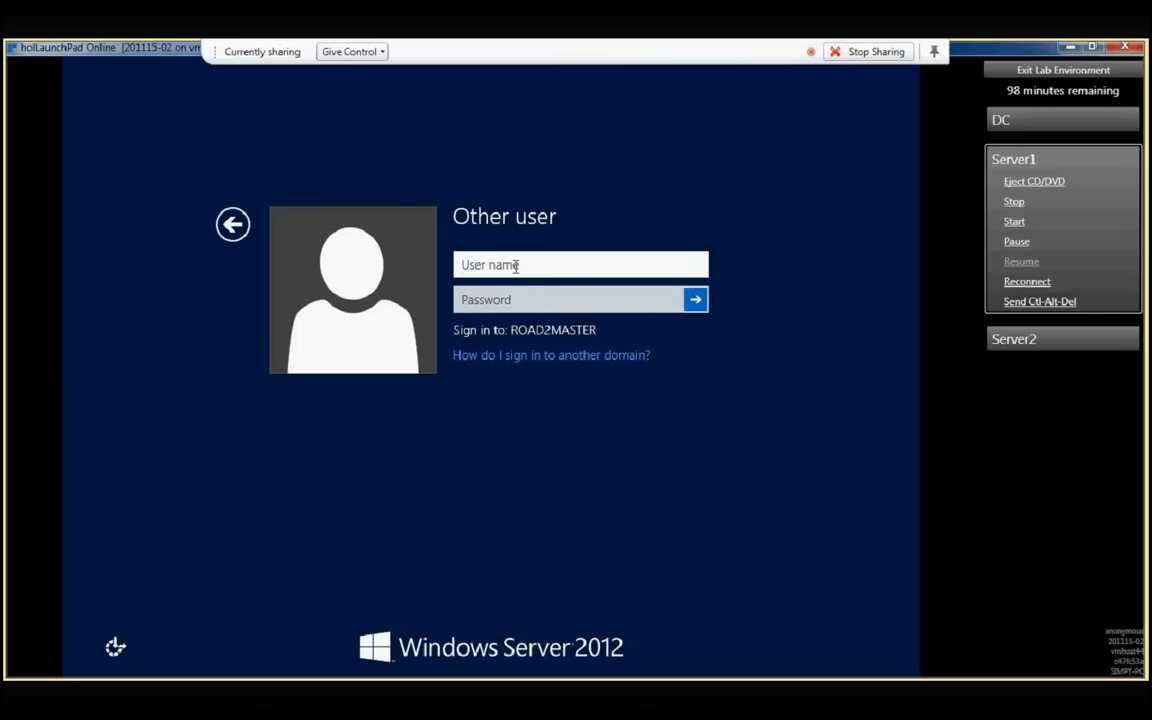
pyautogui.write('Administrator')
pyautogui.press('Tab')
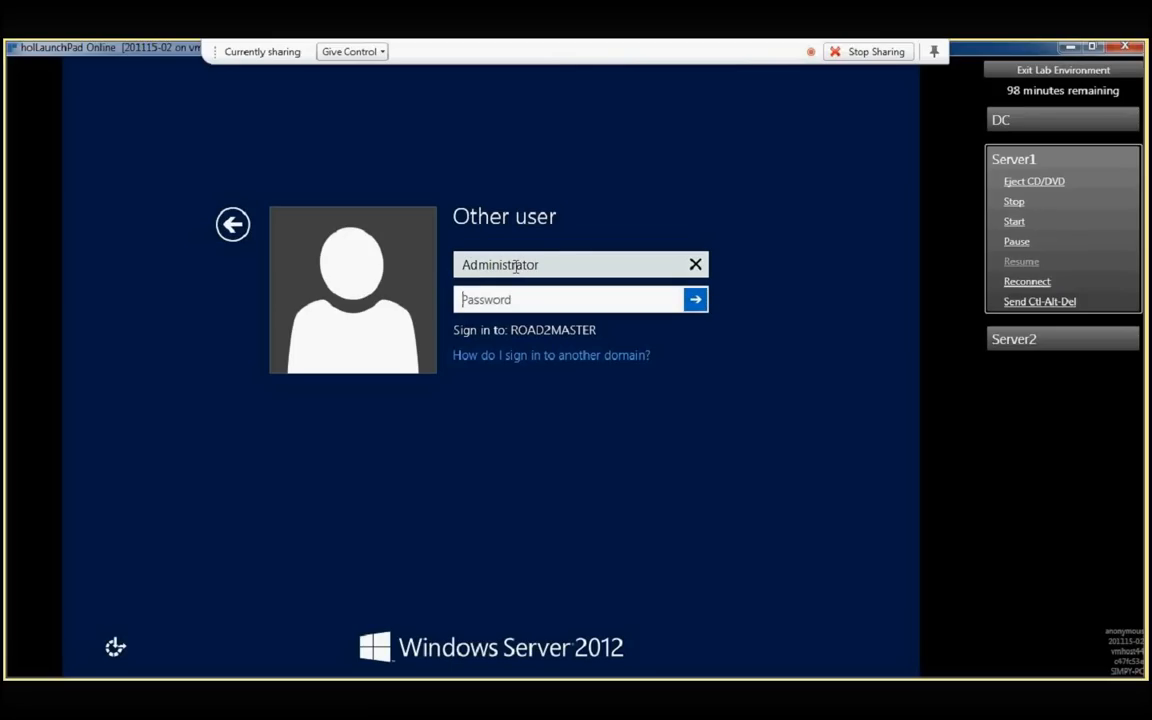
pyautogui.write('********')
pyautogui.press('Return')
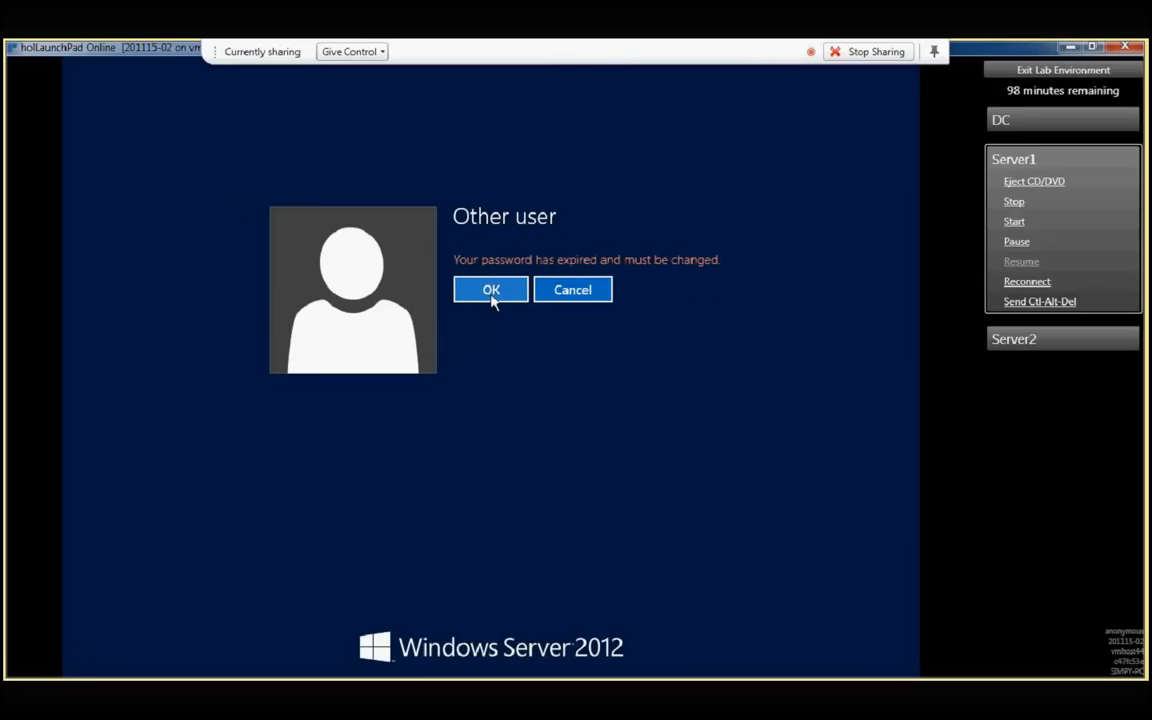
# - Replace the expired Administrator password by entering and confirming a new password, and finish signing in
pyautogui.click(491, 297)
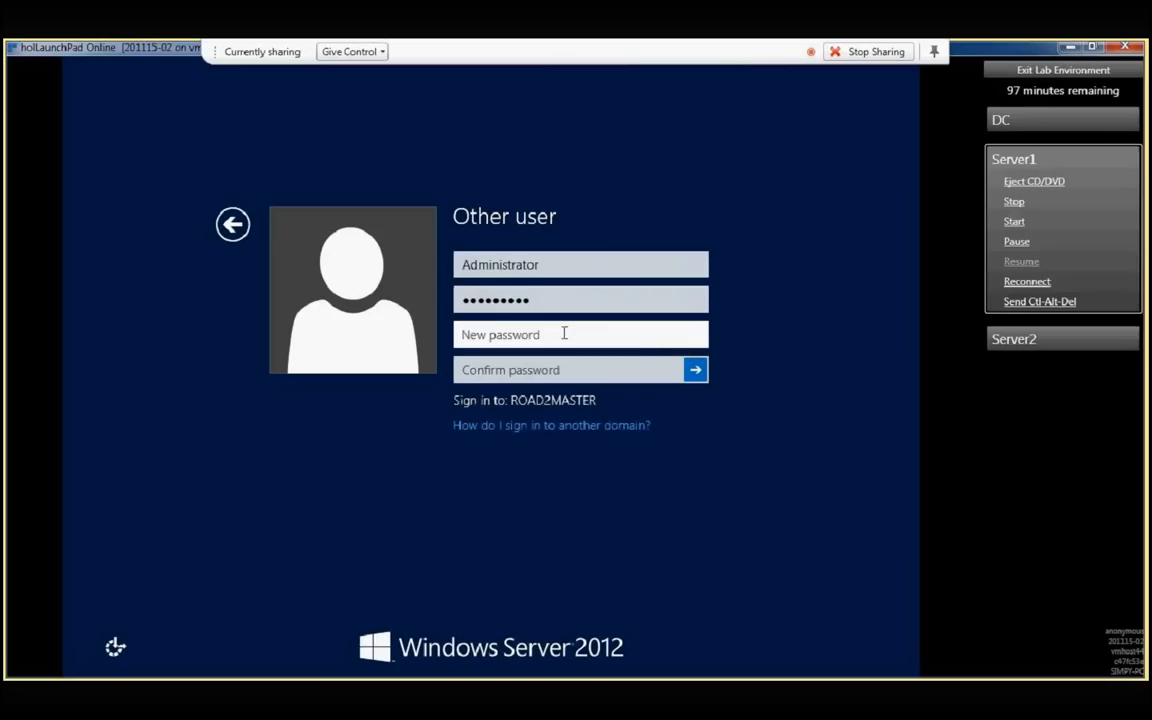
pyautogui.write('*********')
pyautogui.press('Tab')
pyautogui.write('**')
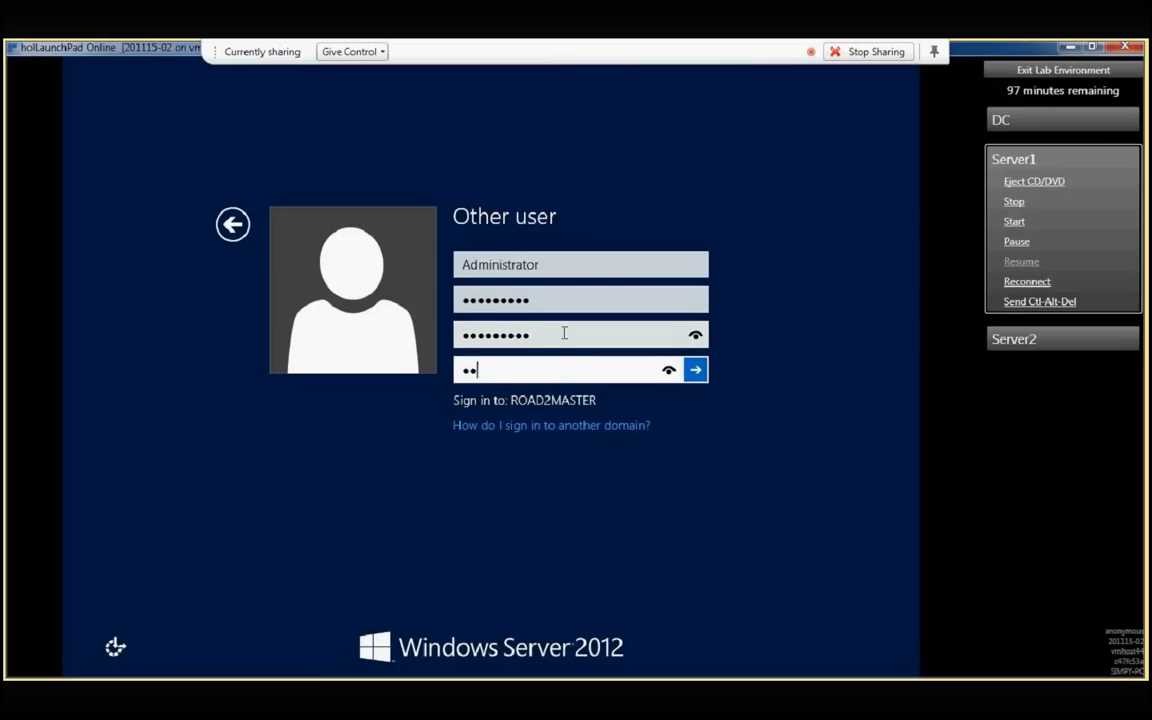
pyautogui.write('*******')
pyautogui.press('Return')
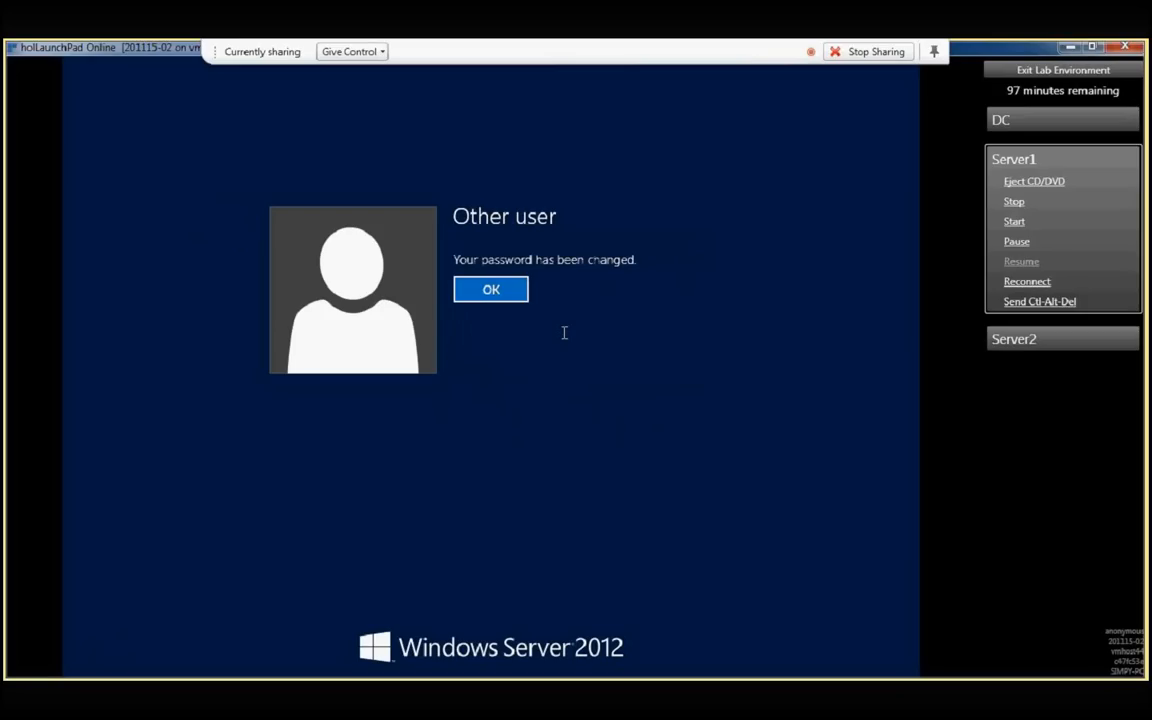
pyautogui.click(476, 289)
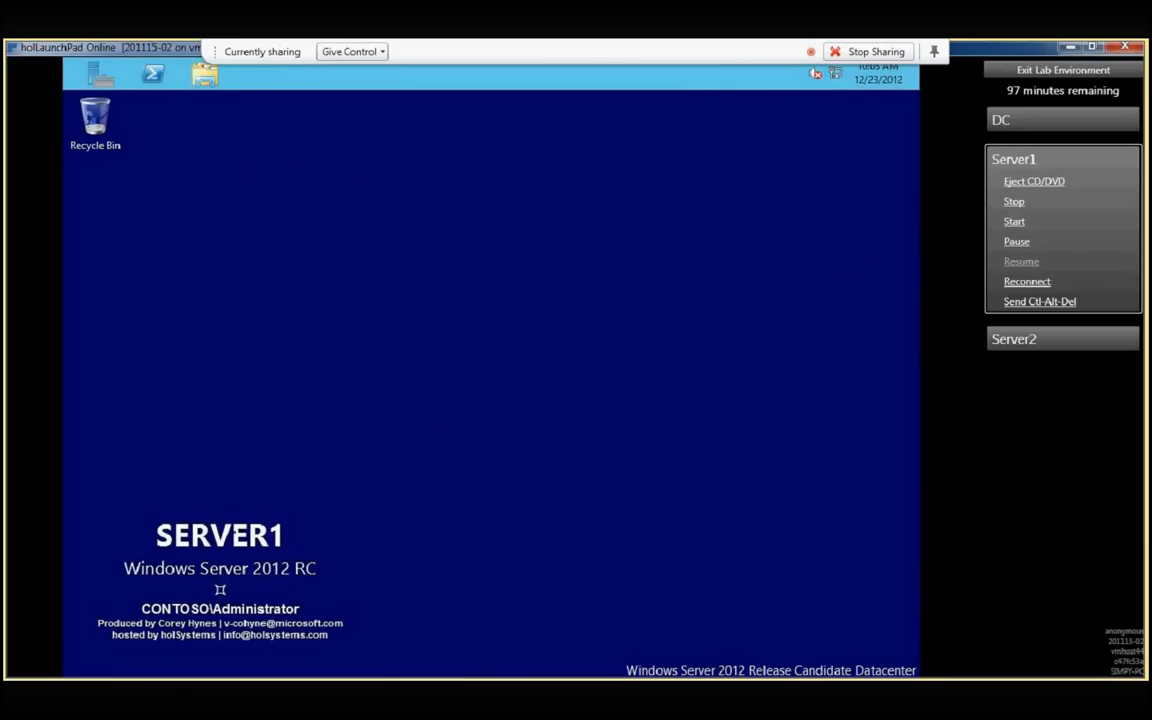
# - Move the taskbar to the lower edge of the server's desktop and increase its height
pyautogui.moveTo(400, 76); pyautogui.dragTo(241, 671)
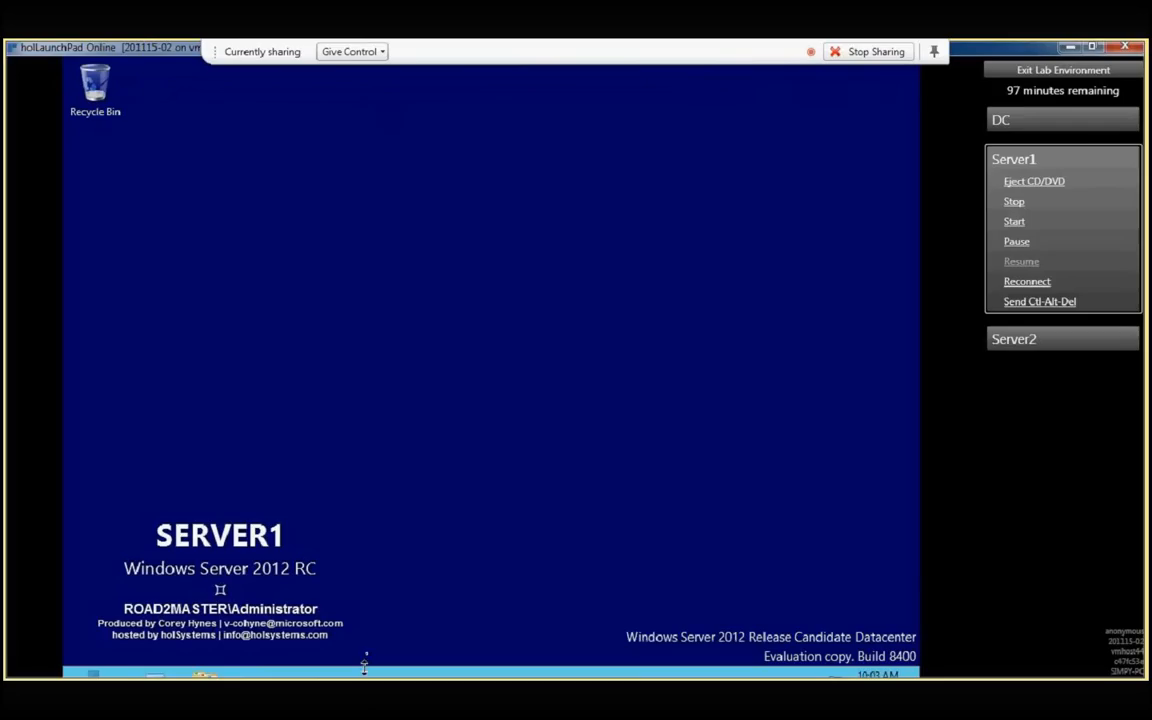
pyautogui.moveTo(365, 665); pyautogui.dragTo(366, 617)
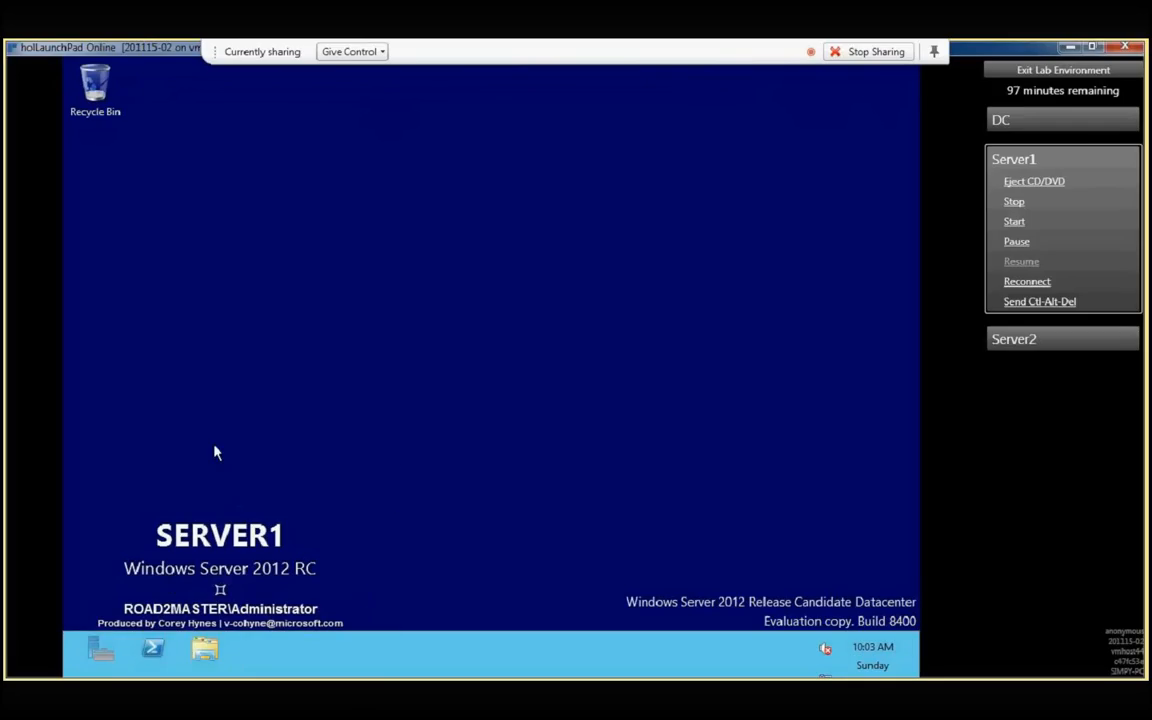
# - Open Active Directory Users and Computers from Server Manager and display the Users container of Road2Master.com
pyautogui.click(104, 653)
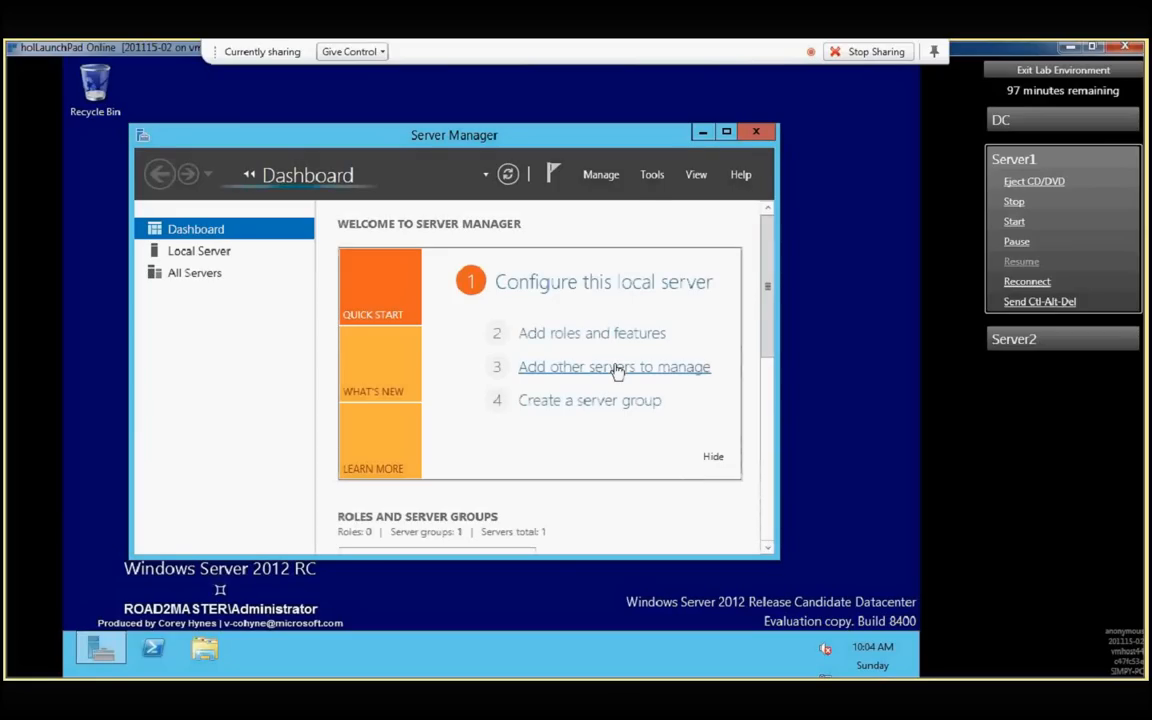
pyautogui.click(651, 175)
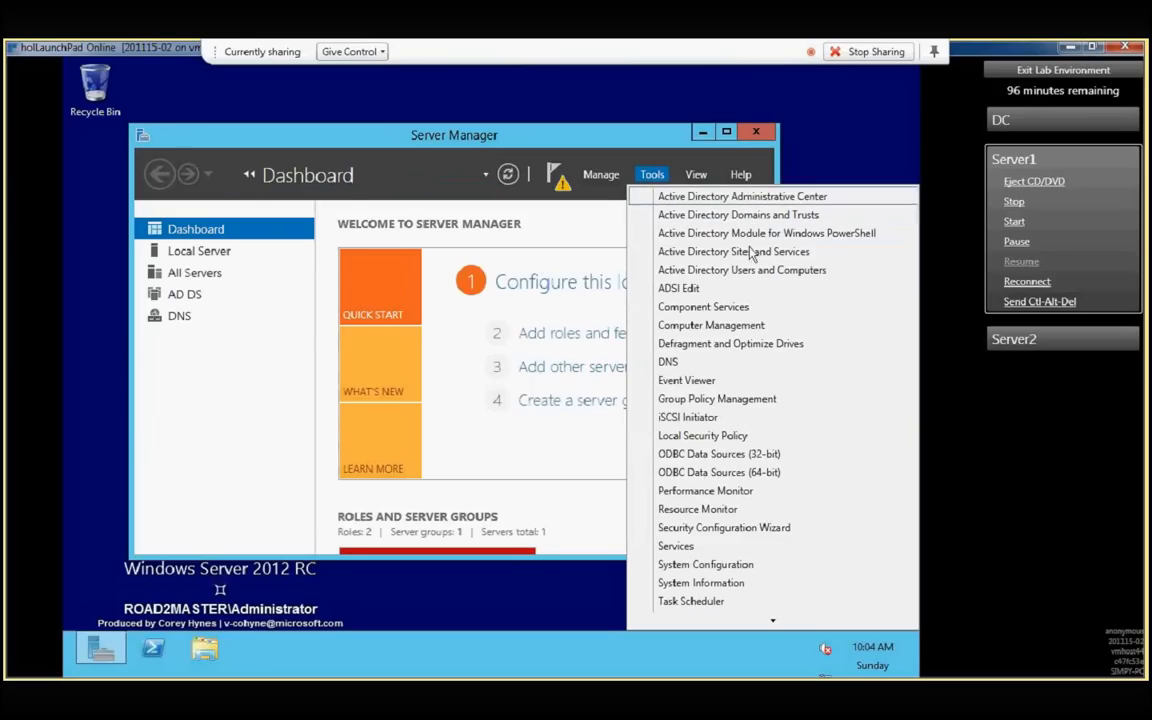
pyautogui.click(755, 249)
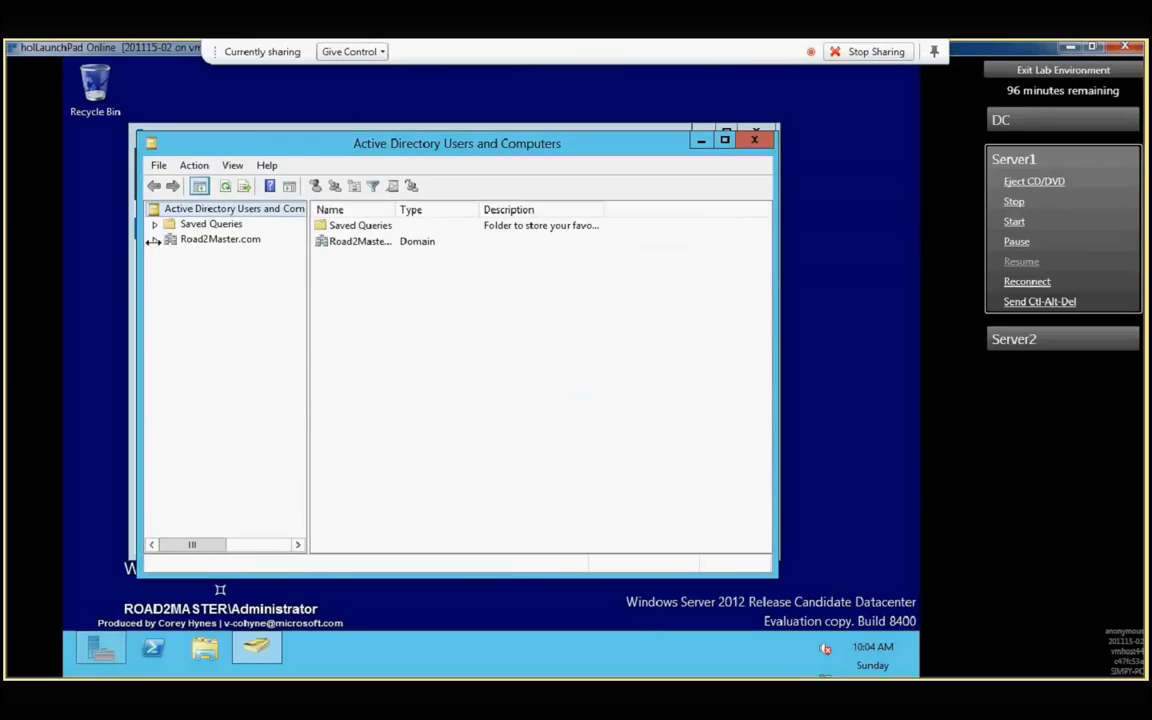
pyautogui.click(155, 240)
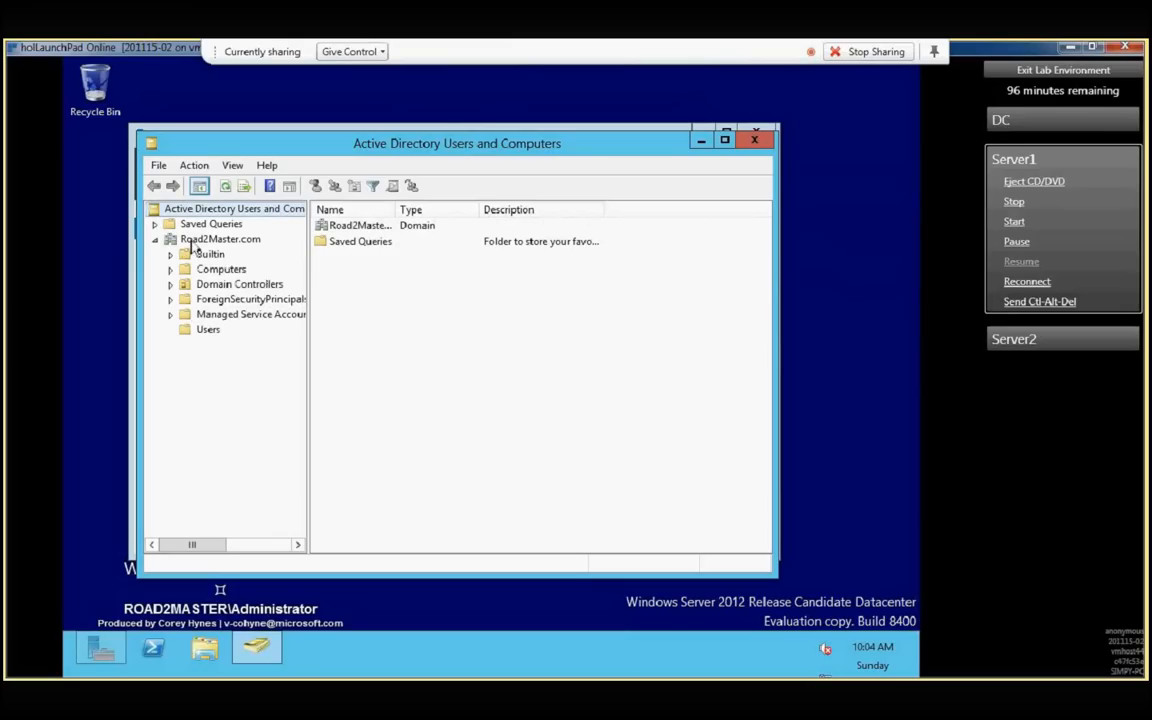
pyautogui.click(207, 330)
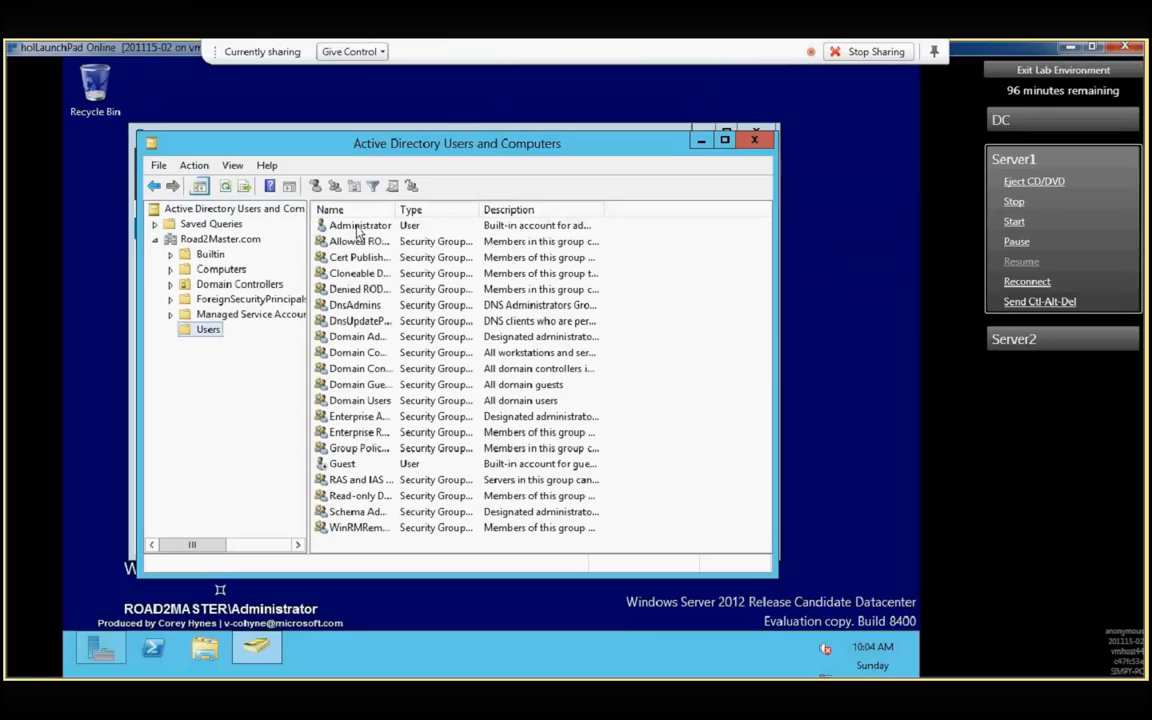
# - Start a new user in the Users container, entering the first name, last name and user logon name at Road2Master.com
pyautogui.rightClick(219, 338)
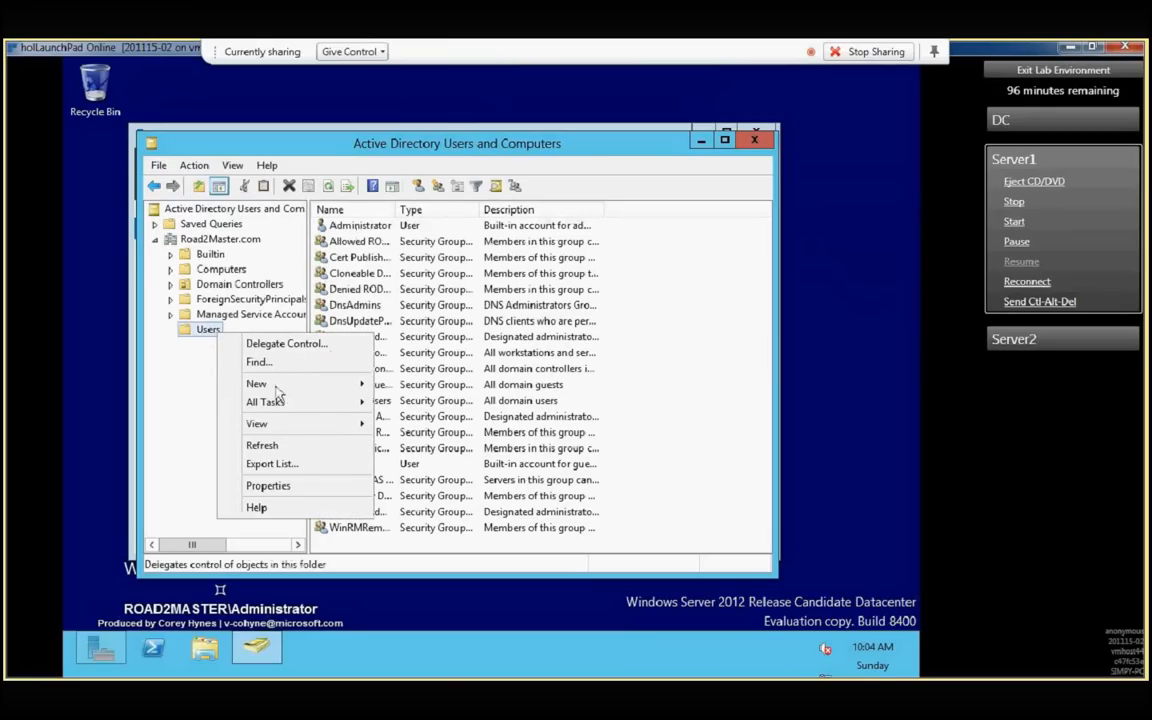
pyautogui.moveTo(276, 389)
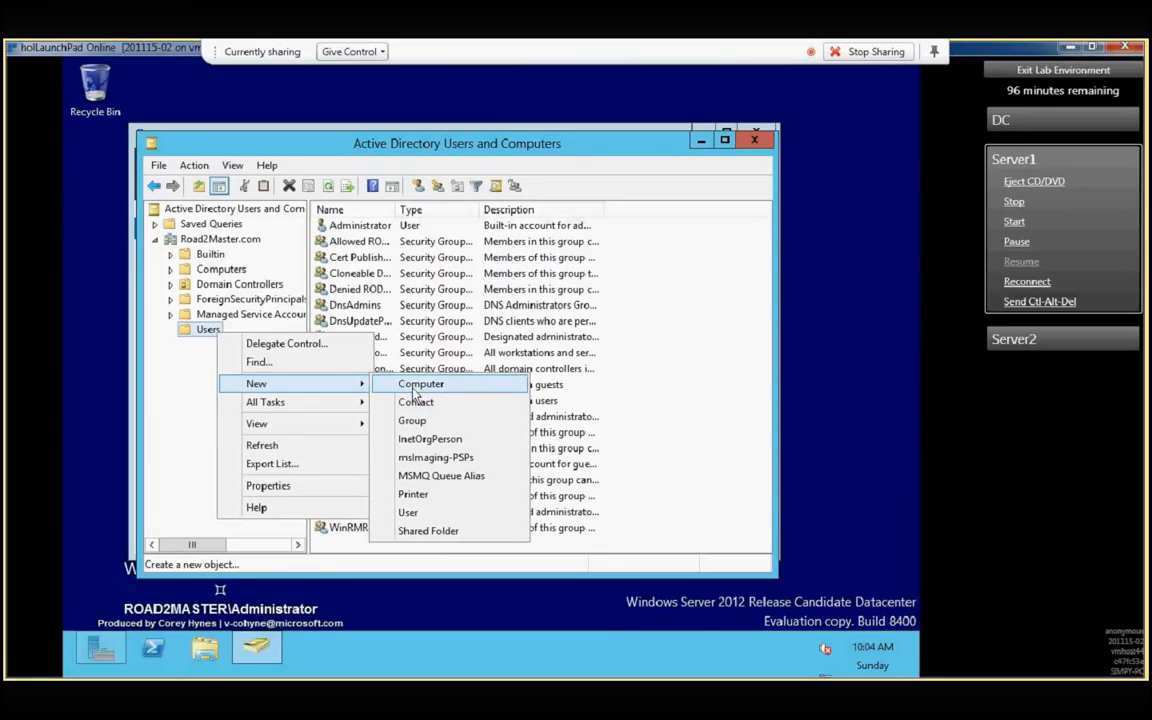
pyautogui.click(410, 513)
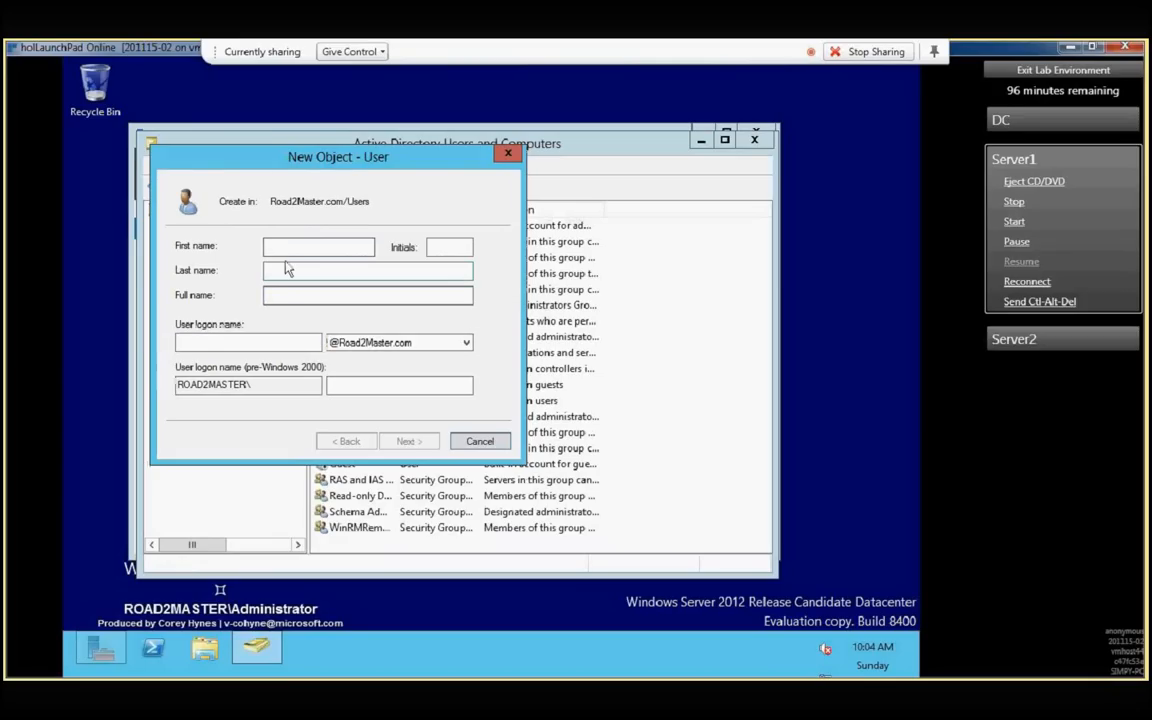
pyautogui.click(285, 263)
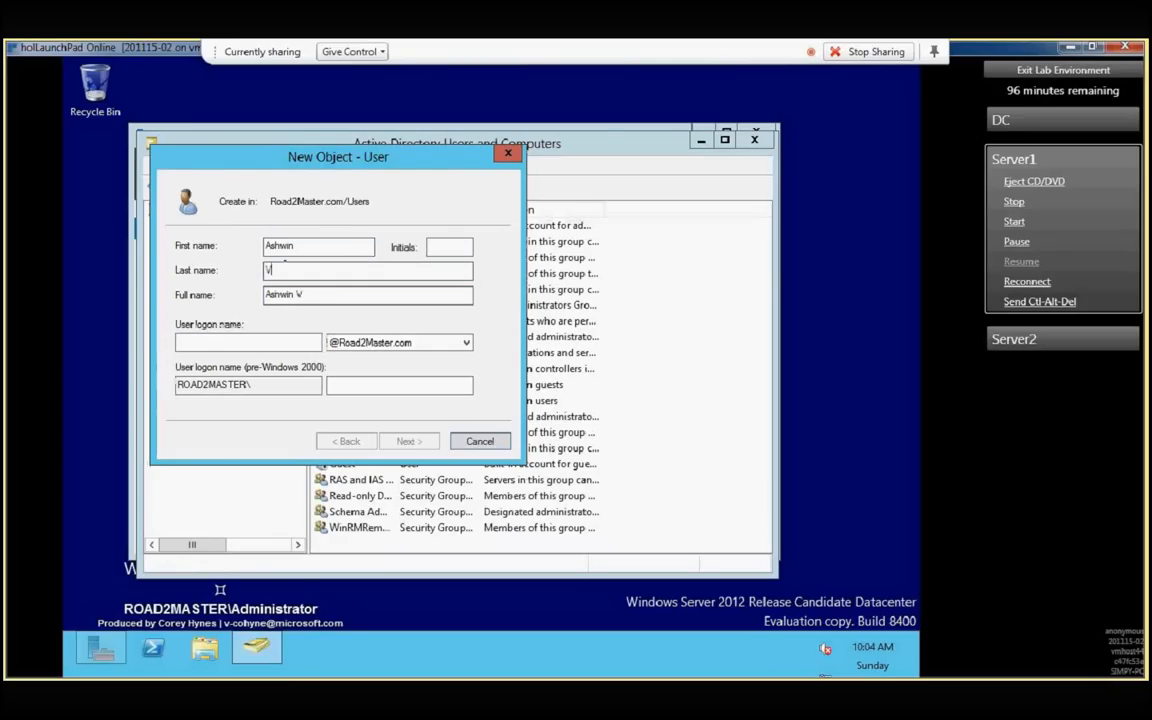
pyautogui.press('Tab')
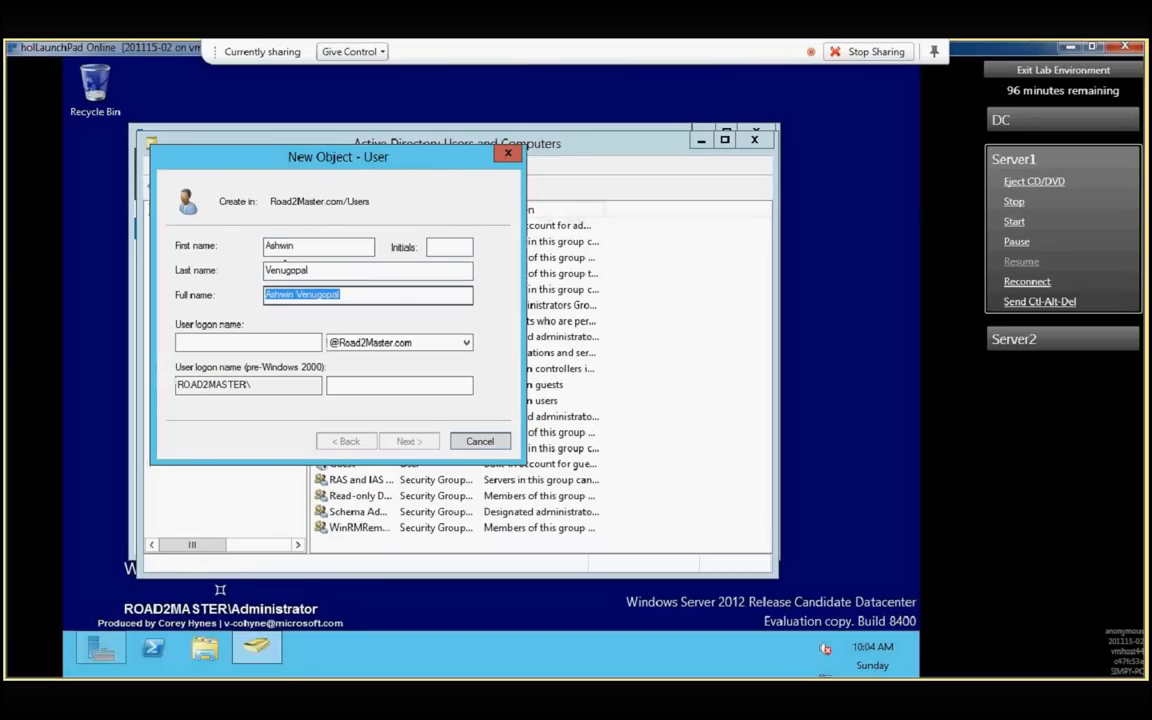
pyautogui.press('Tab')
pyautogui.write('ashwin')
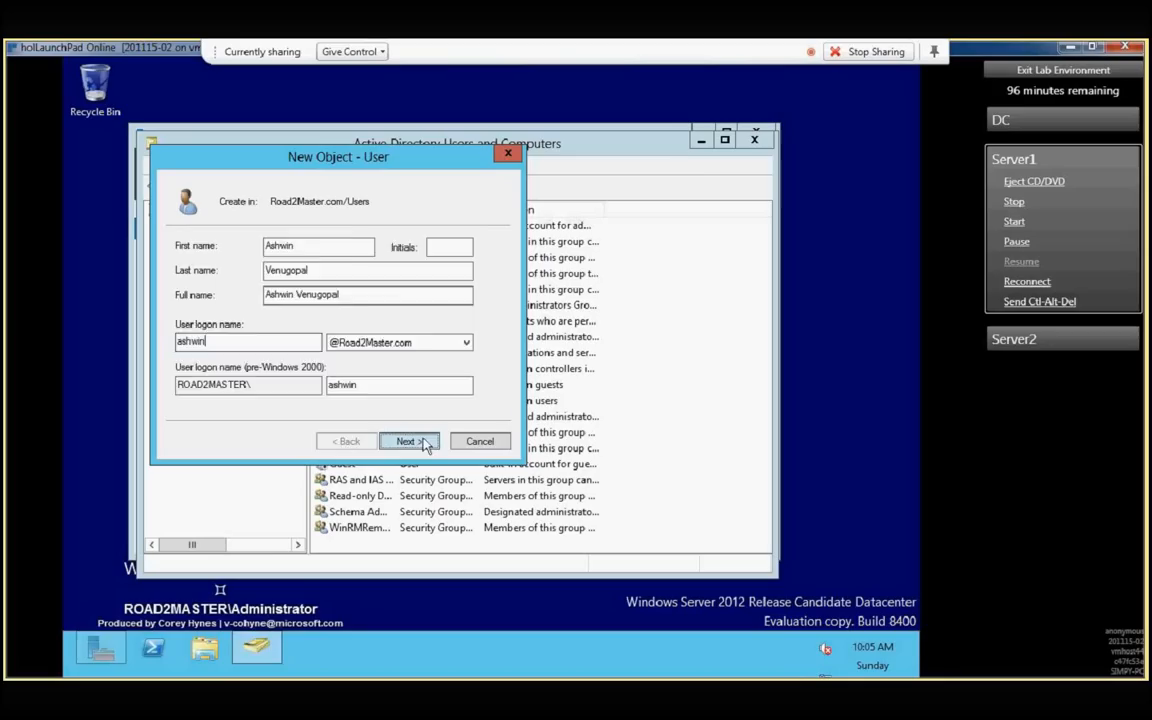
pyautogui.click(424, 442)
# - Enter and confirm the account password, turn off the required password change at next logon, and create the user
pyautogui.write('Pa$$w0rd')
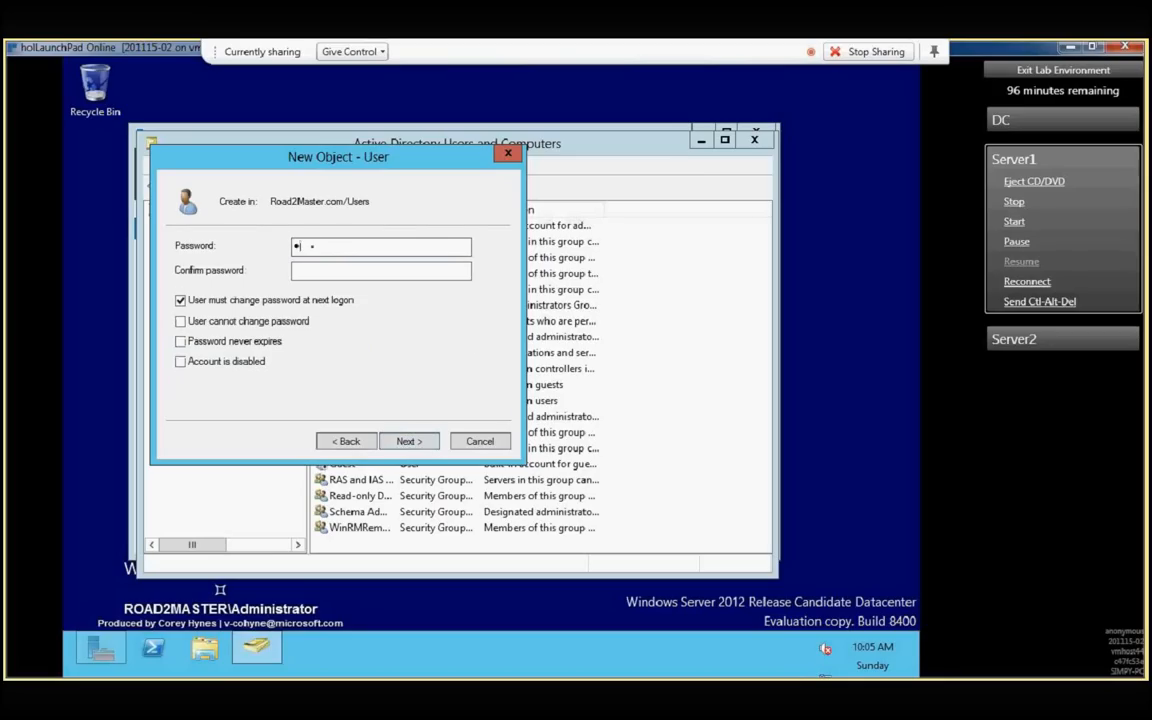
pyautogui.write('123')
pyautogui.press('Tab')
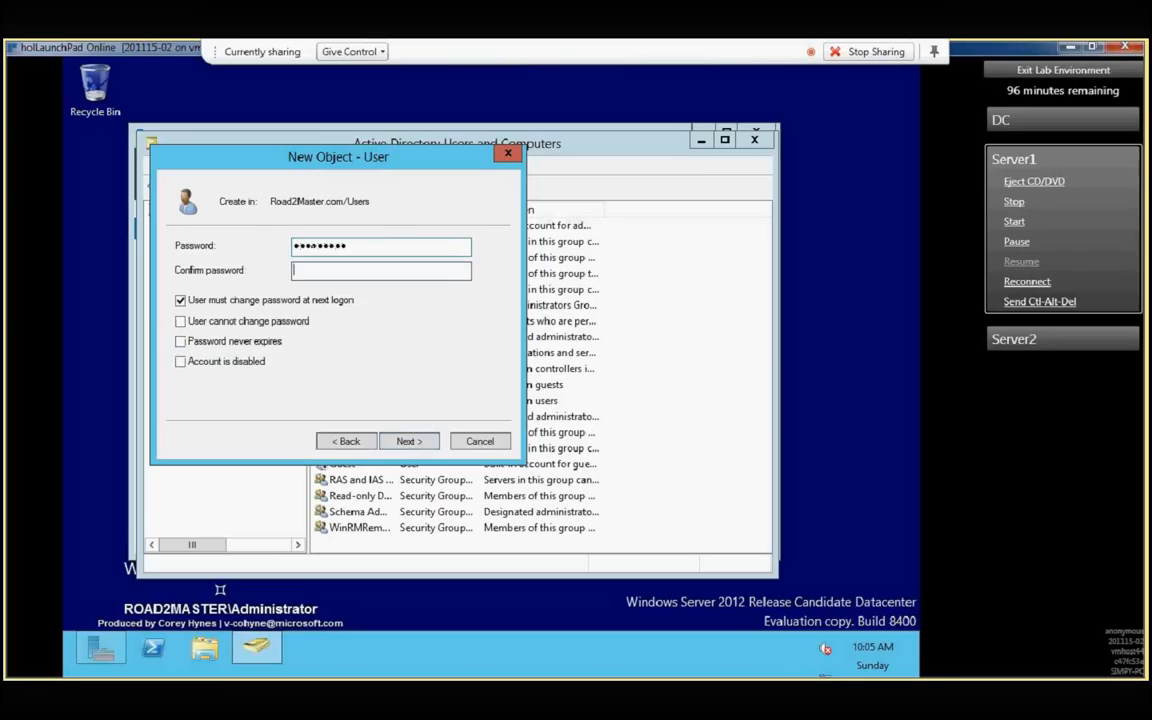
pyautogui.write('Pa$$w0rd123')
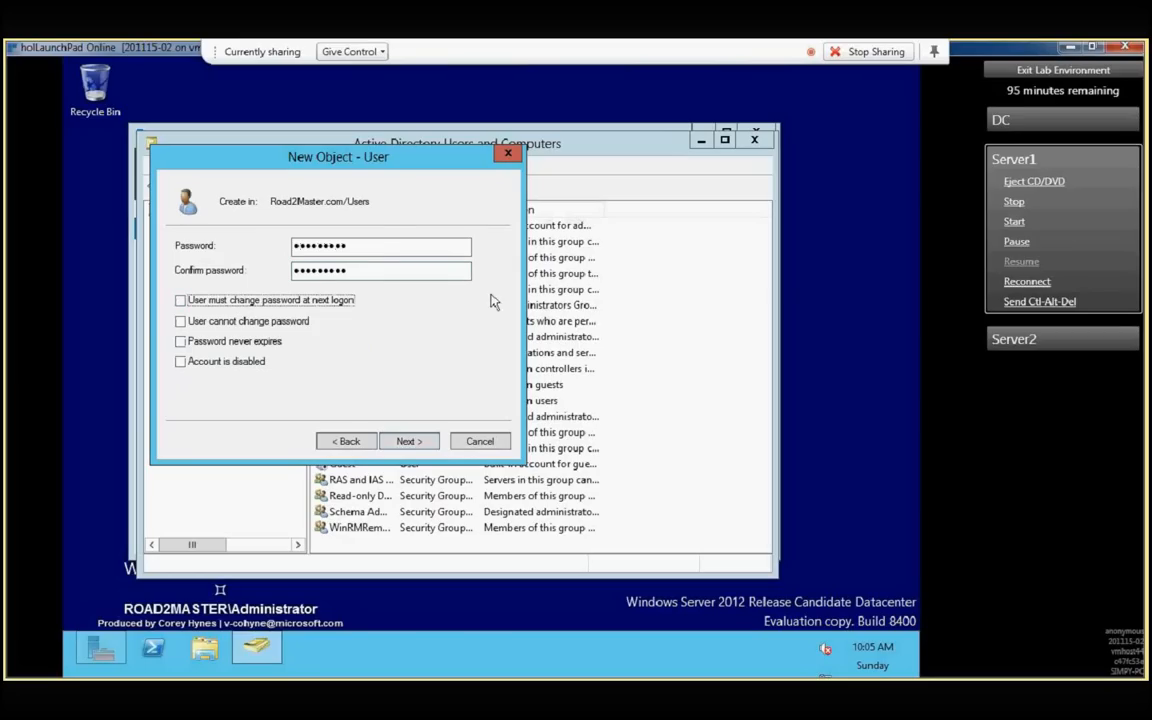
pyautogui.click(380, 248)
pyautogui.doubleClick(364, 247)
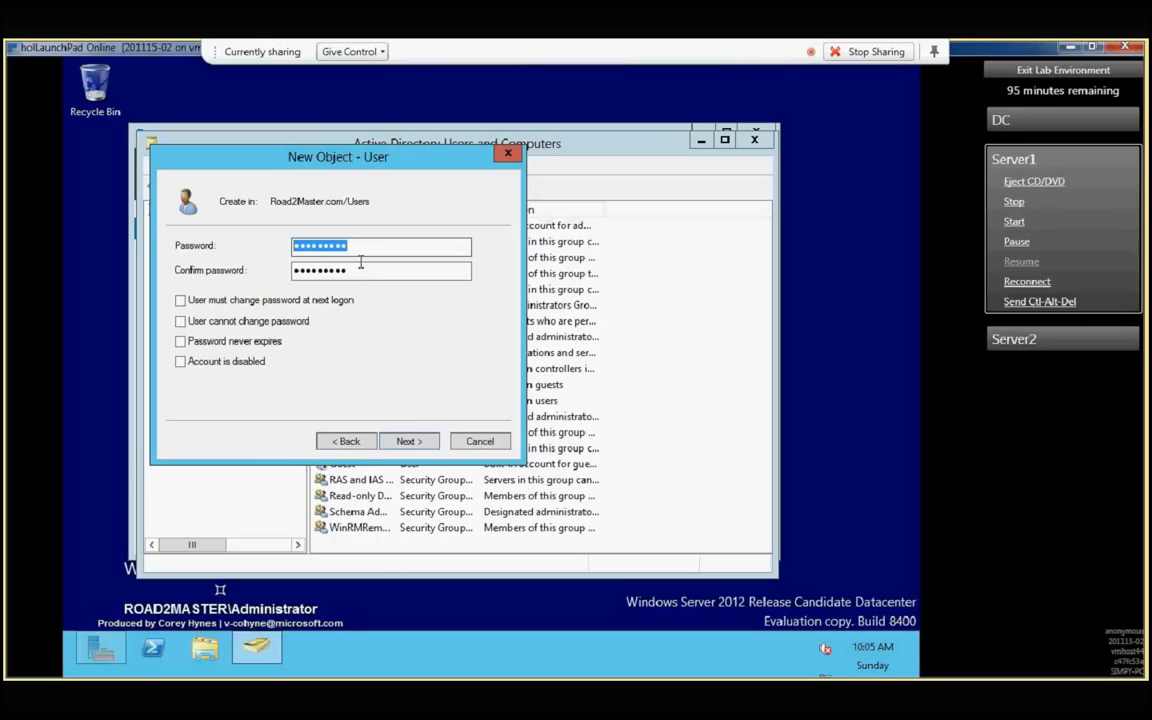
pyautogui.click(361, 269)
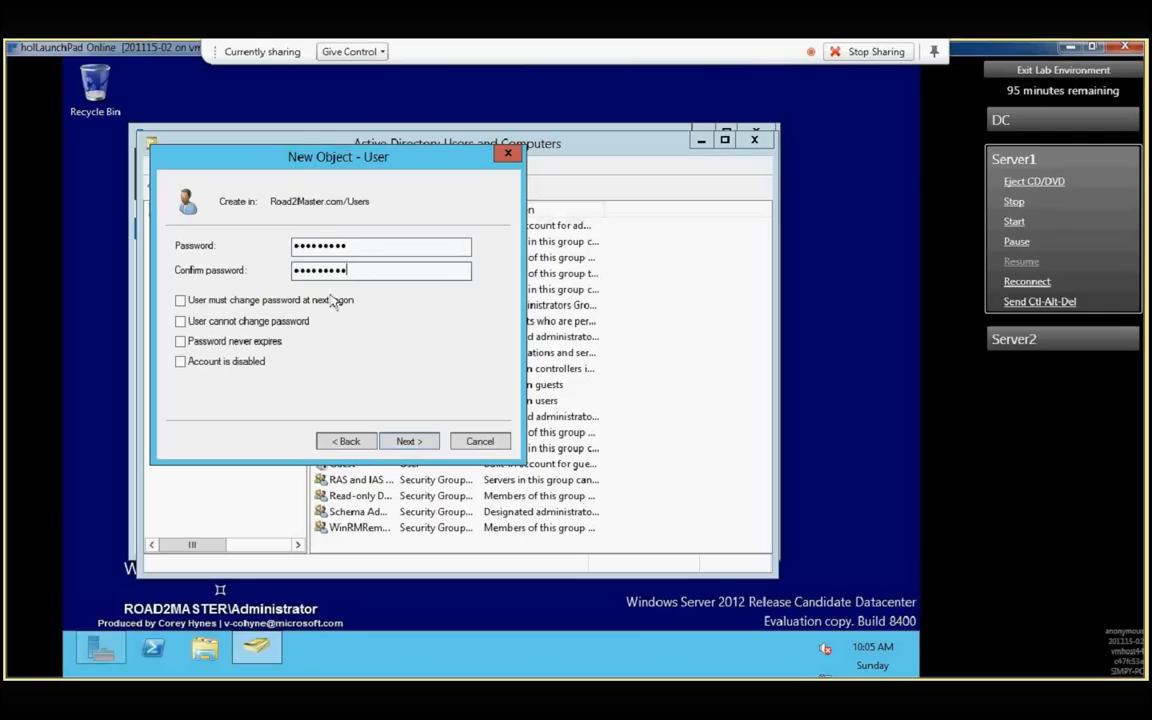
pyautogui.click(410, 436)
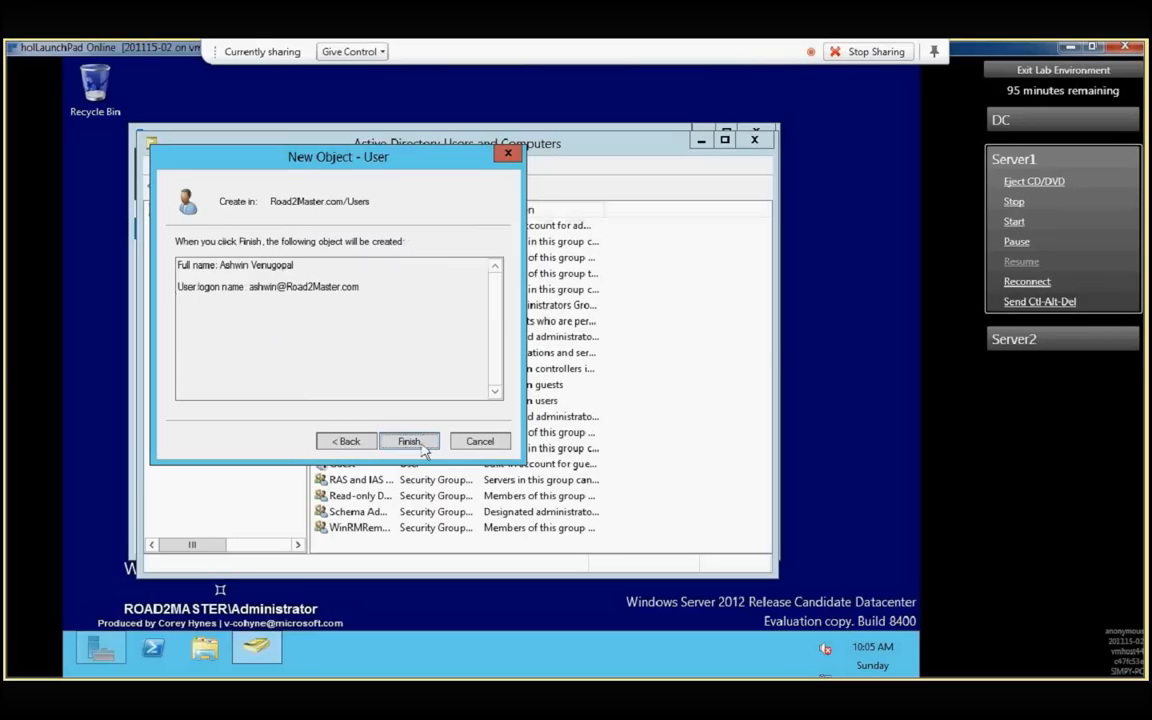
pyautogui.click(422, 448)
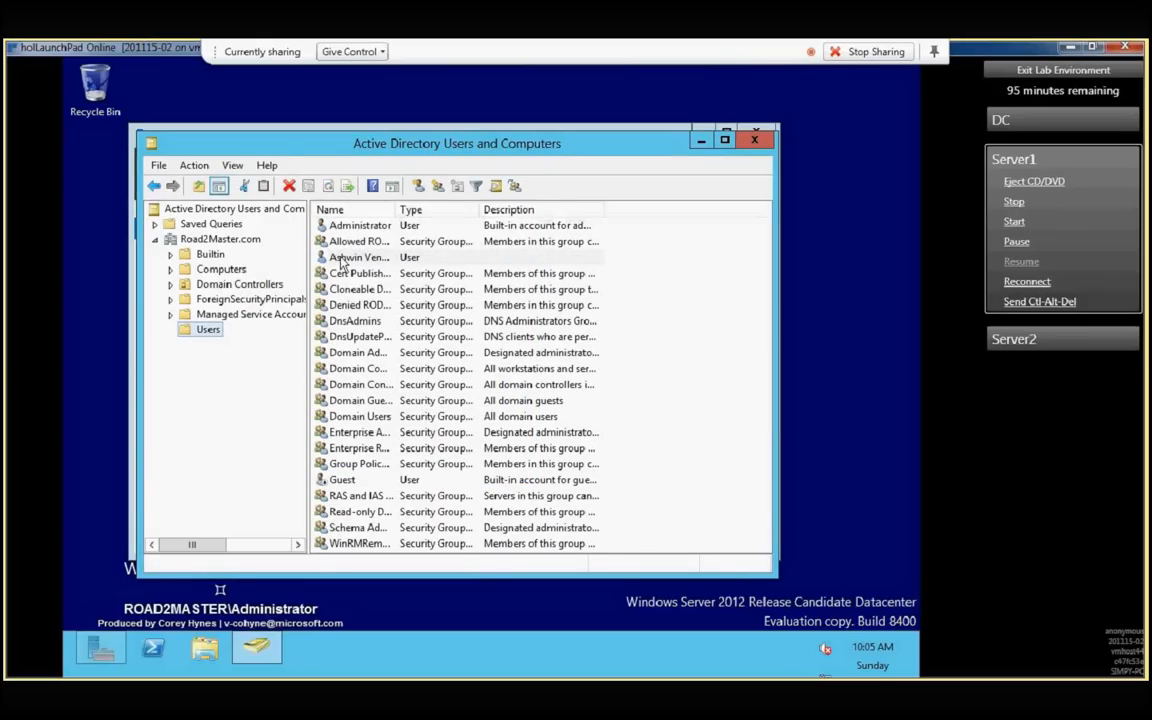
# - Review the general properties of the new user account and close them without making changes
pyautogui.doubleClick(343, 258)
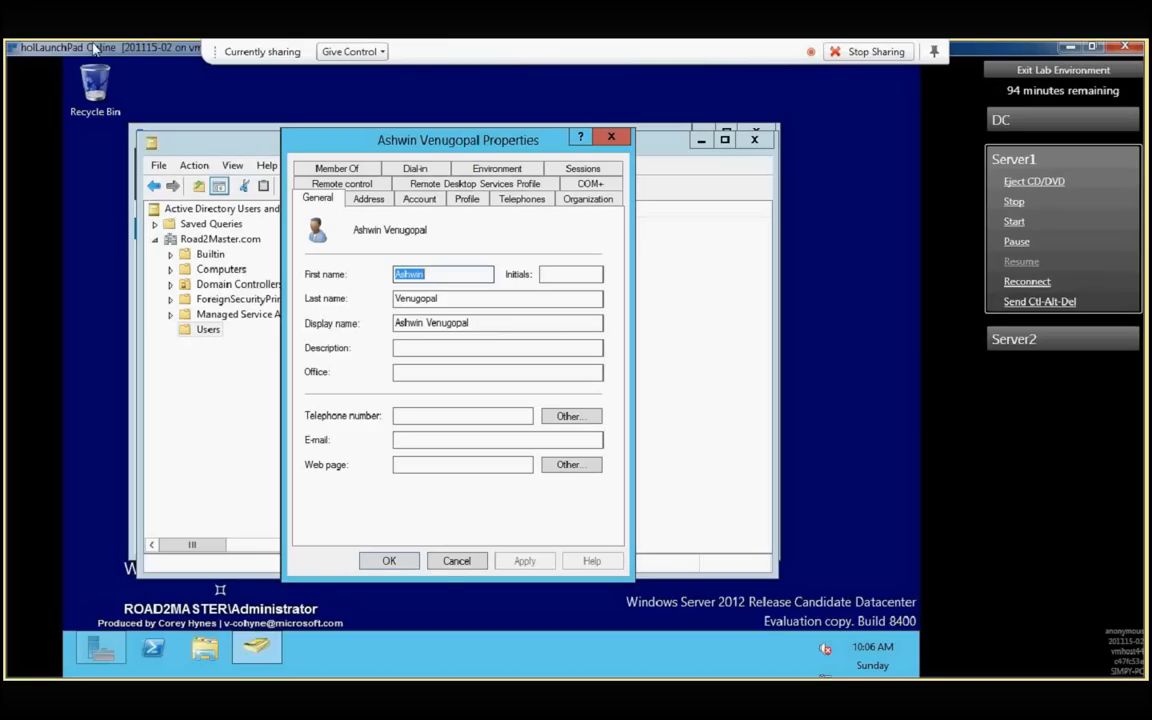
pyautogui.click(447, 572)
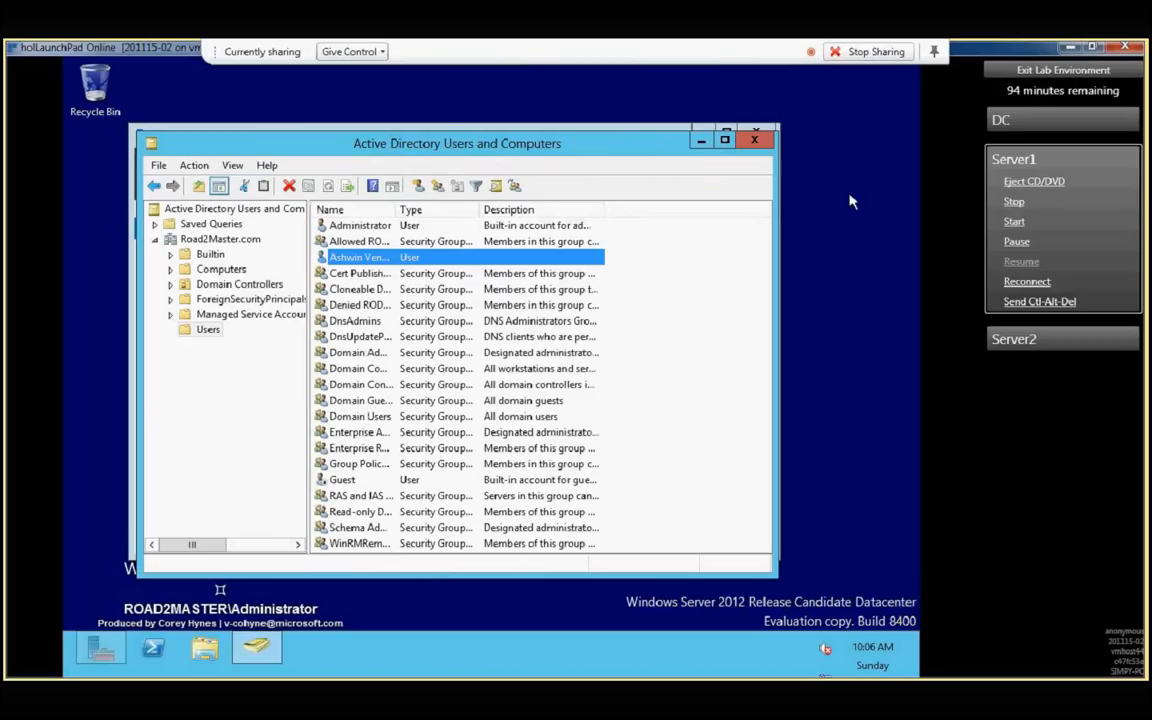
# - Open Active Directory Sites and Services from Server Manager and expand Default-First-Site-Name down to its server
pyautogui.click(108, 652)
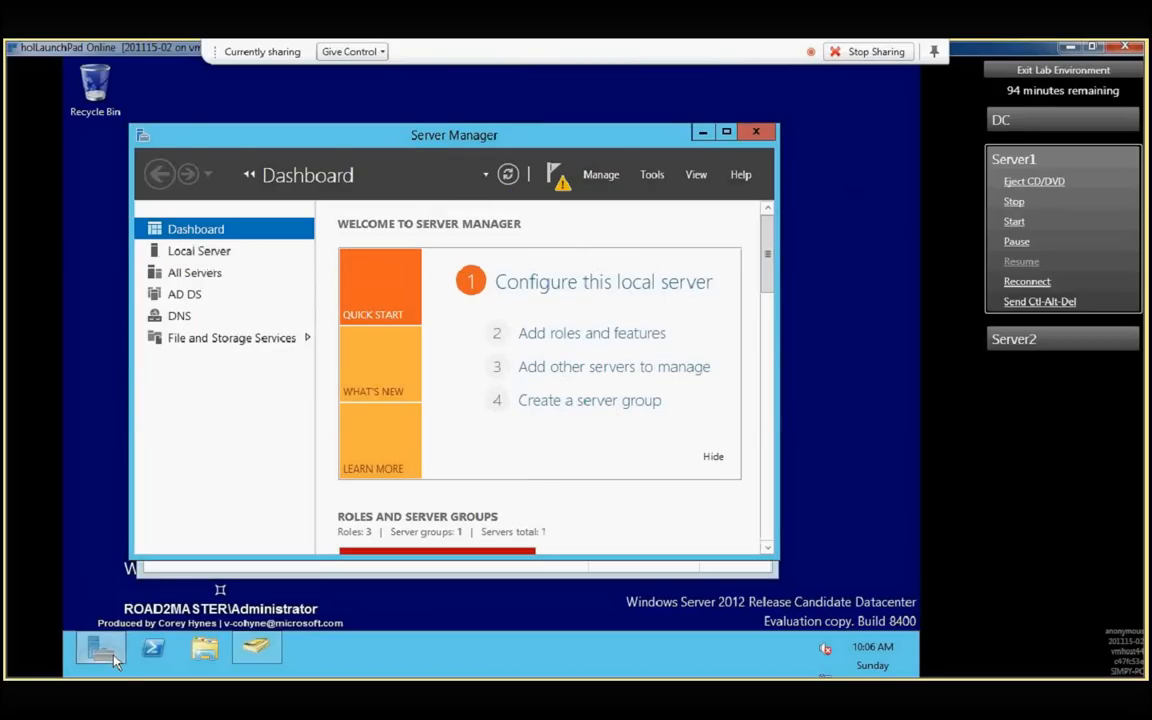
pyautogui.click(652, 174)
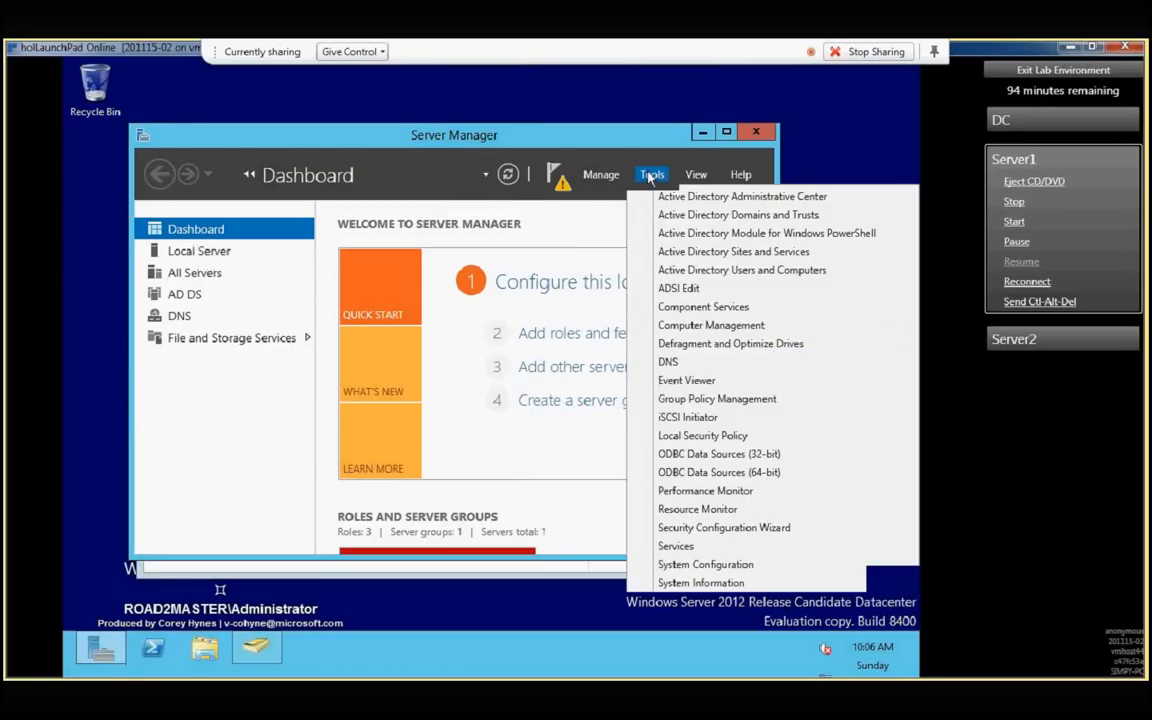
pyautogui.click(688, 251)
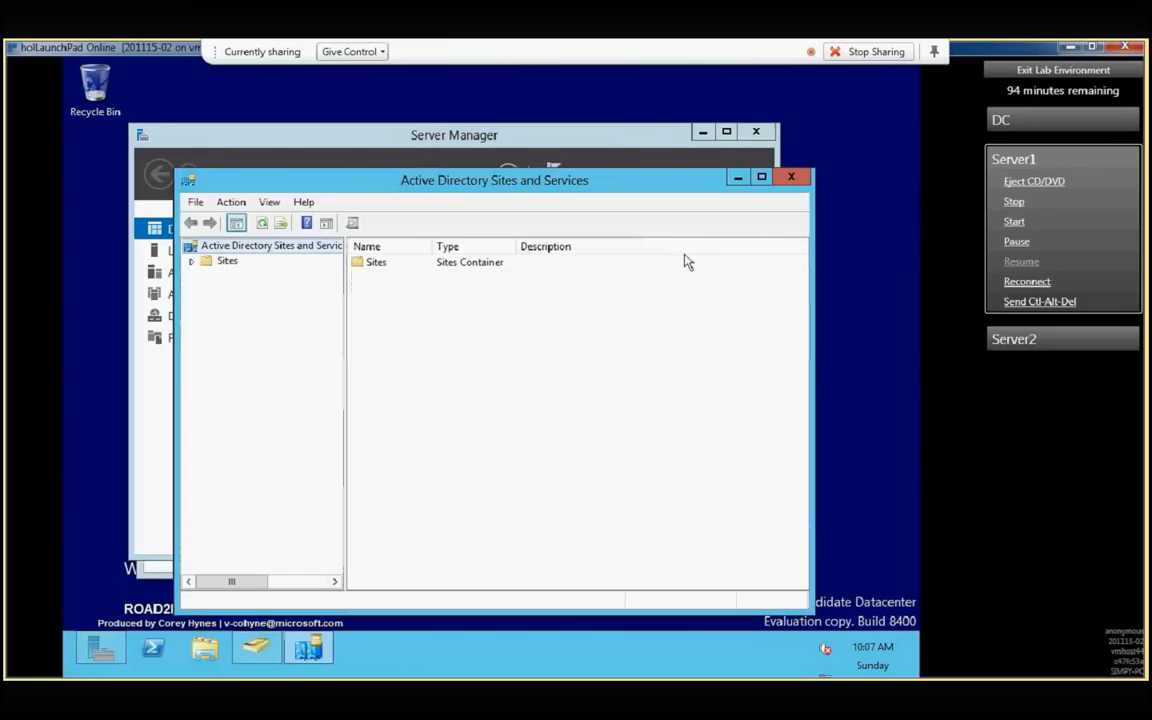
pyautogui.click(192, 262)
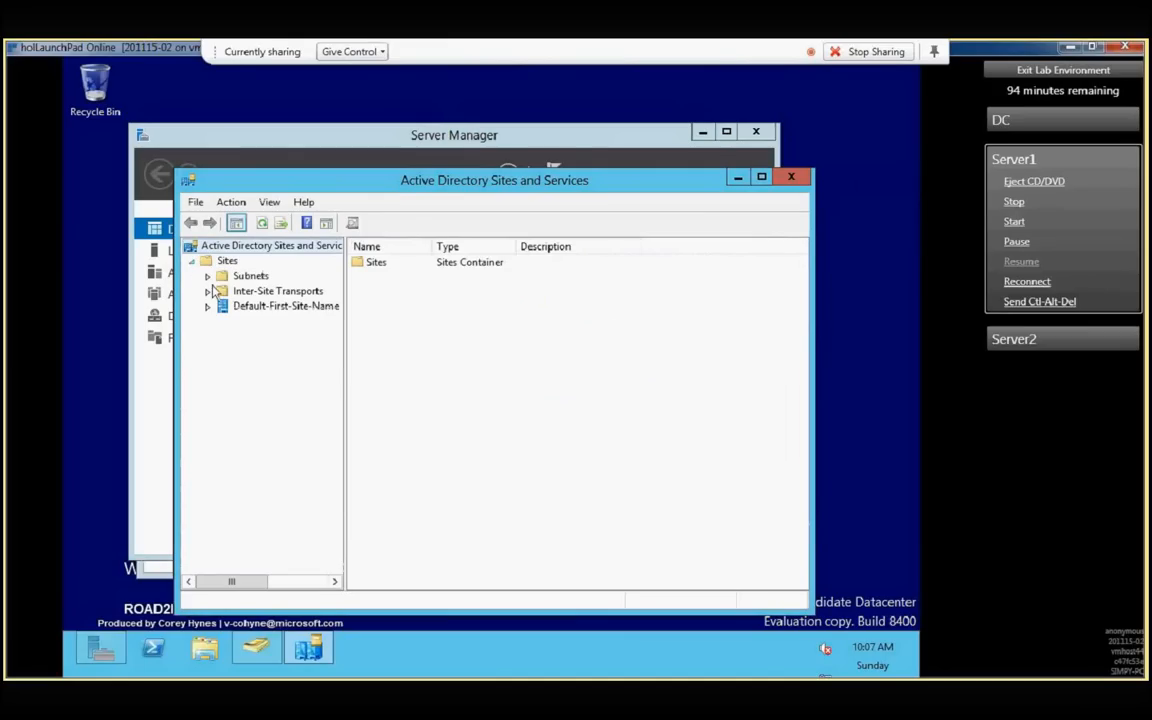
pyautogui.click(268, 310)
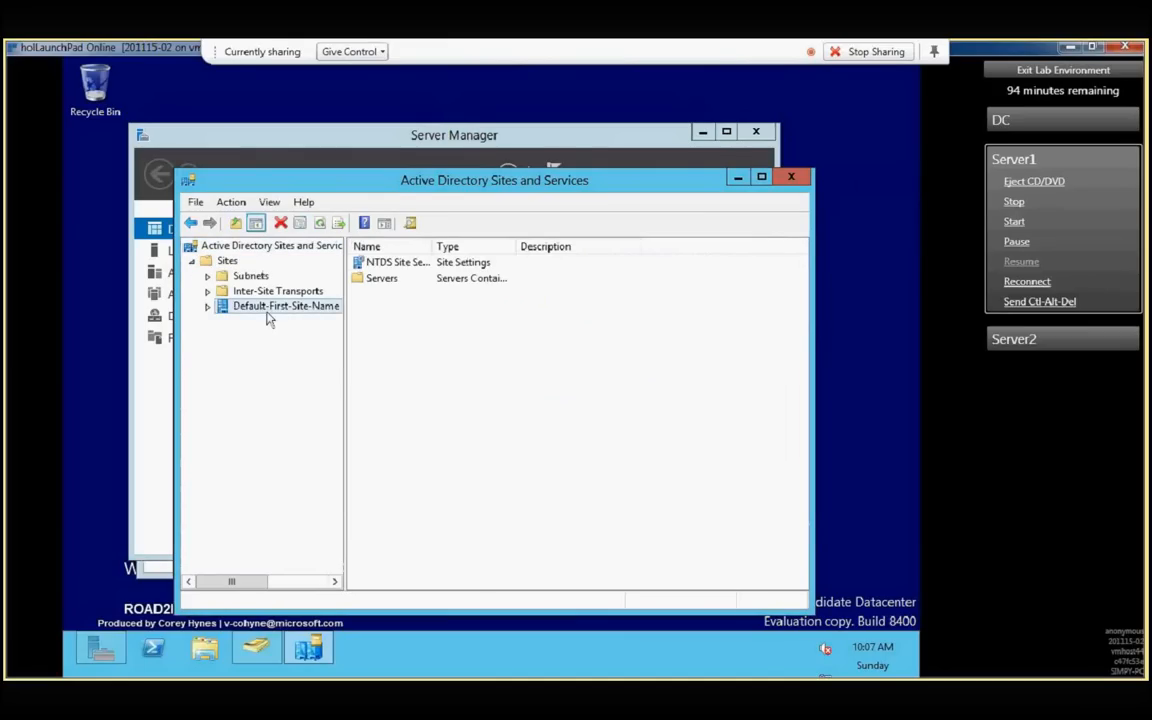
pyautogui.click(208, 307)
pyautogui.click(223, 322)
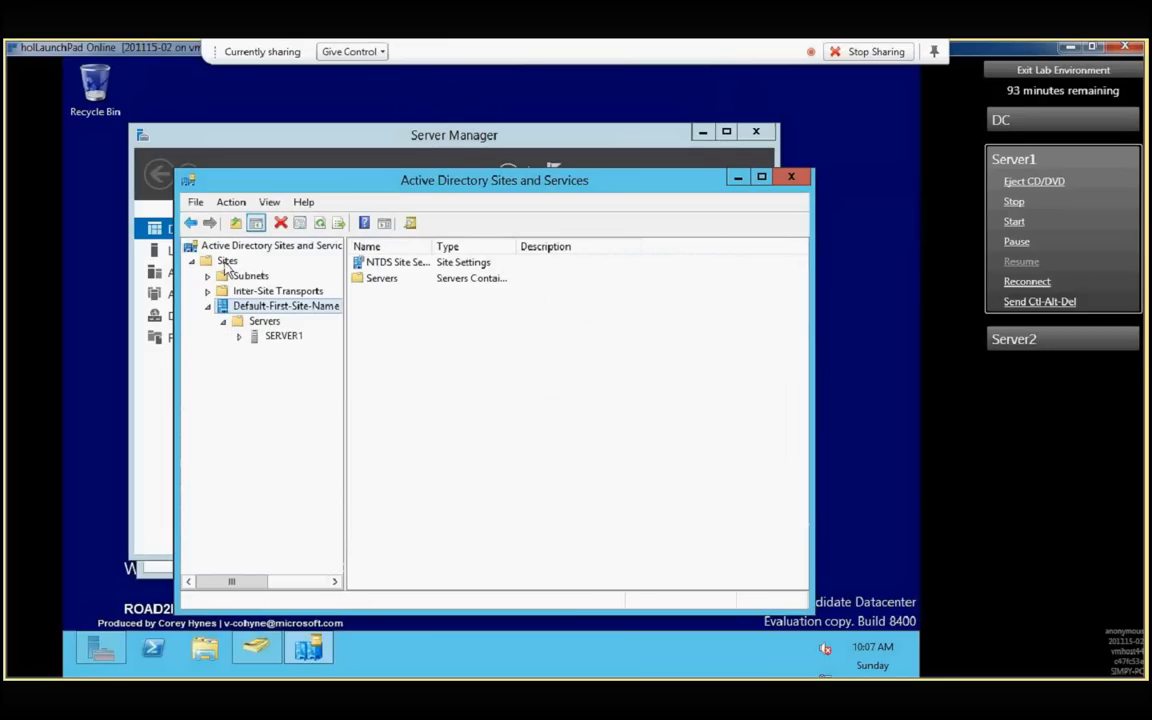
# - Create a new site named MUMBAI under Sites, using the DEFAULTIPSITELINK site link, and dismiss the follow-up information
pyautogui.rightClick(225, 263)
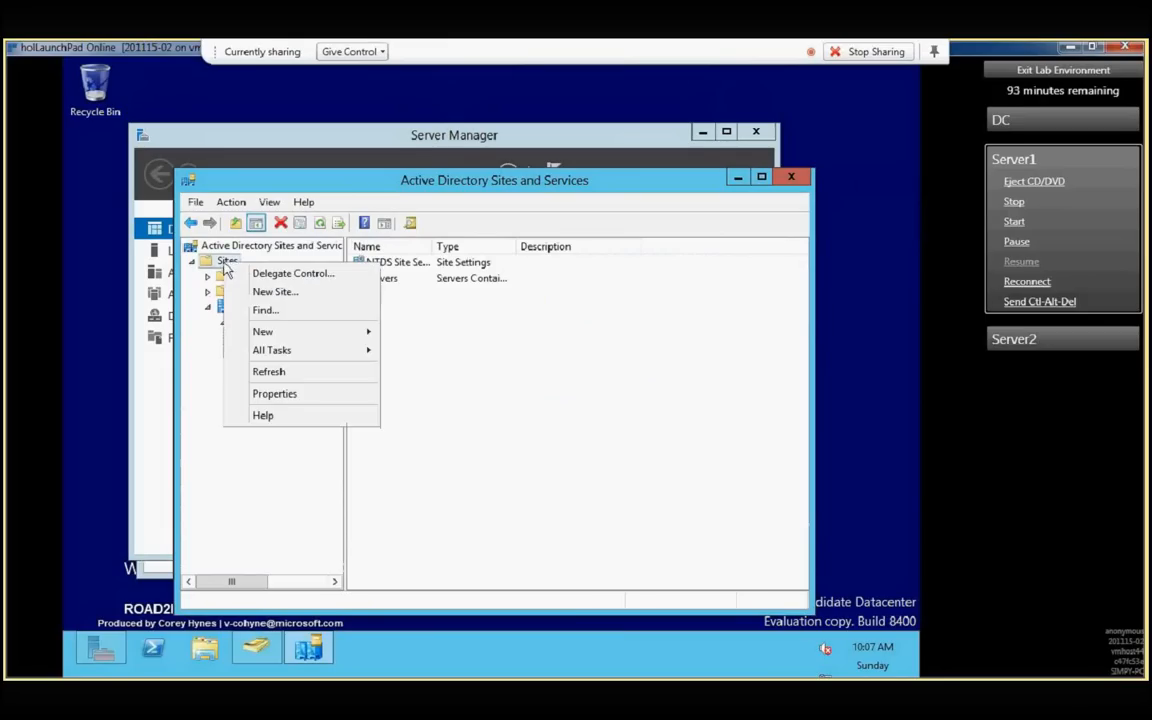
pyautogui.click(288, 292)
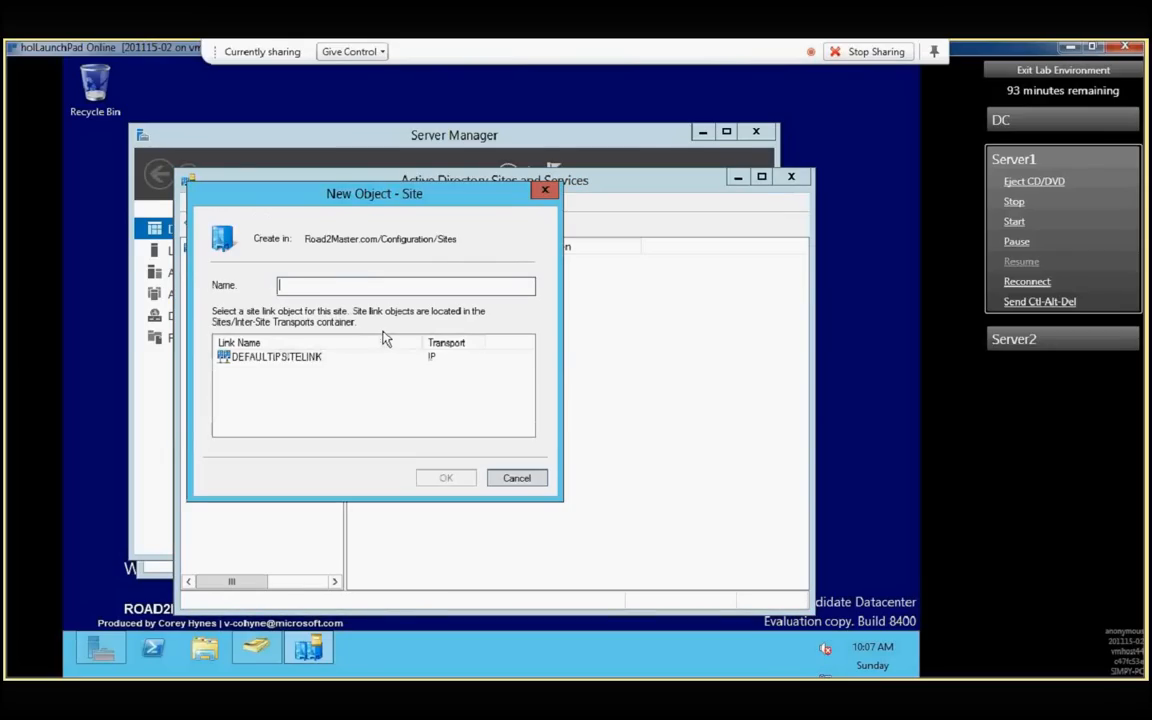
pyautogui.write('MUMBAI')
pyautogui.click(290, 360)
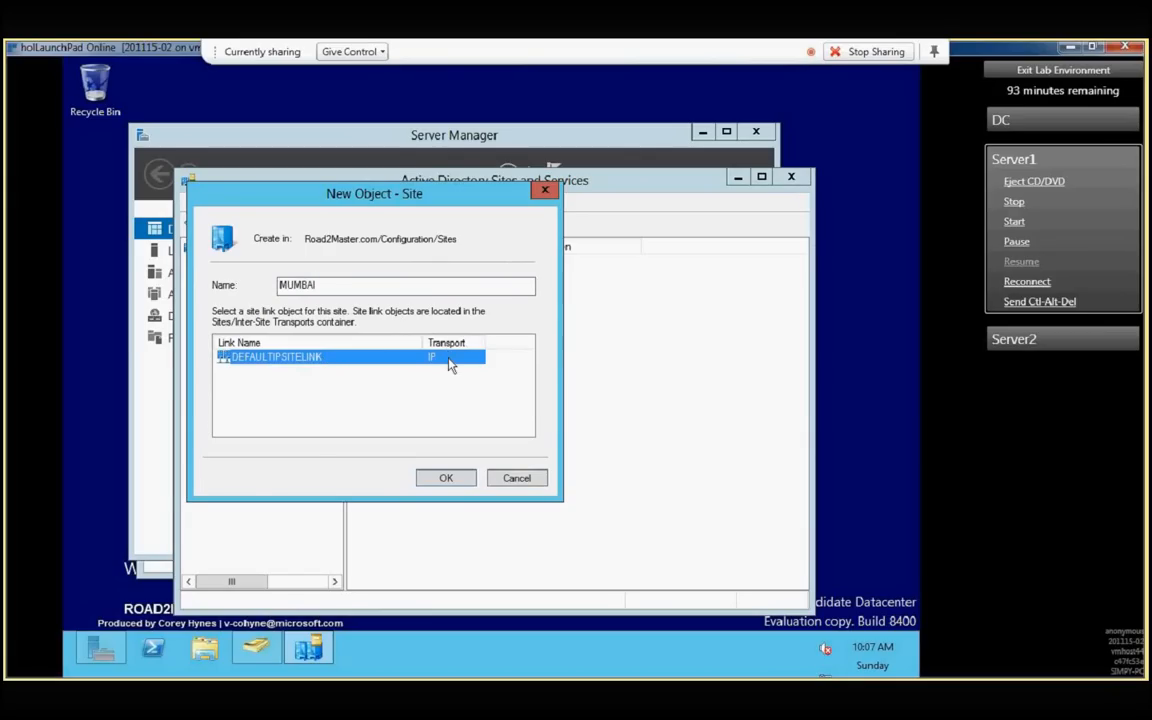
pyautogui.click(427, 479)
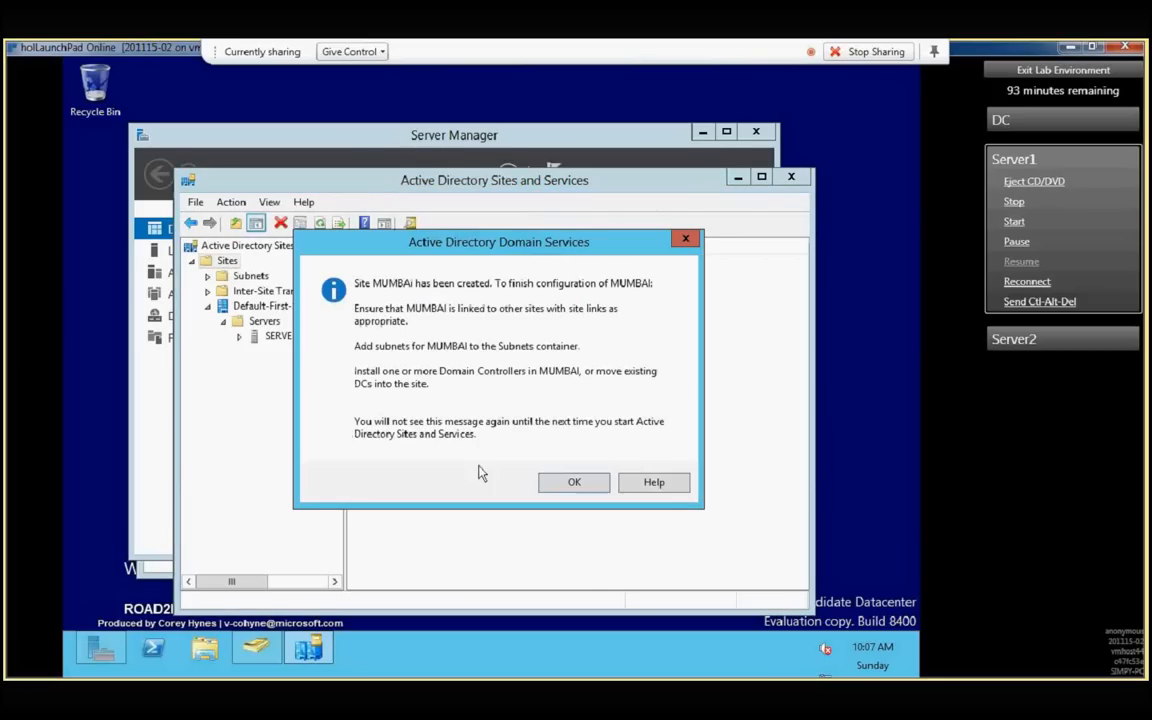
pyautogui.click(556, 481)
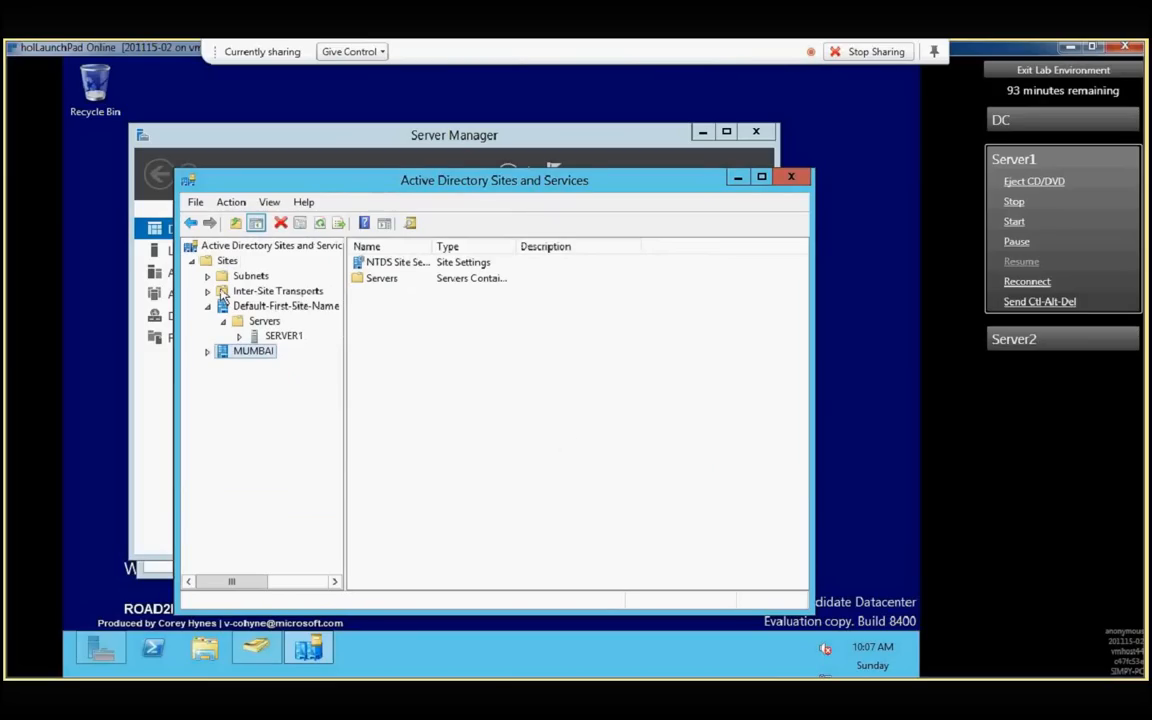
# - Display the site links of the IP inter-site transport and widen the Name column to fit its contents
pyautogui.click(248, 291)
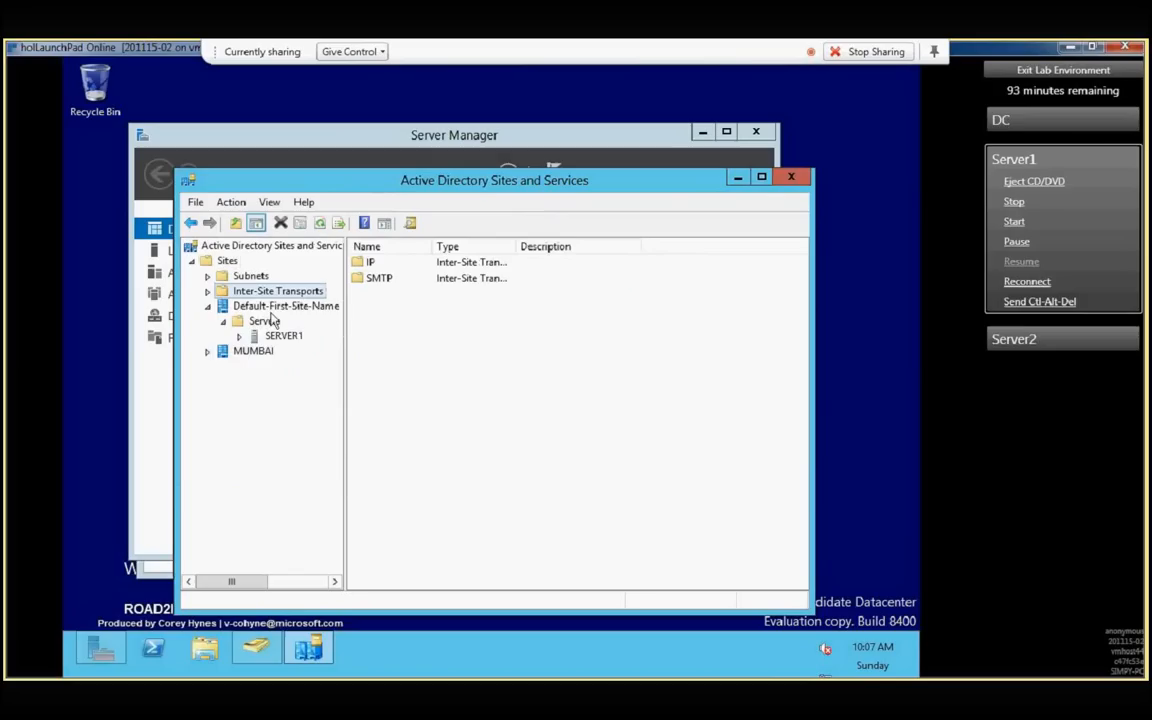
pyautogui.click(208, 291)
pyautogui.click(250, 306)
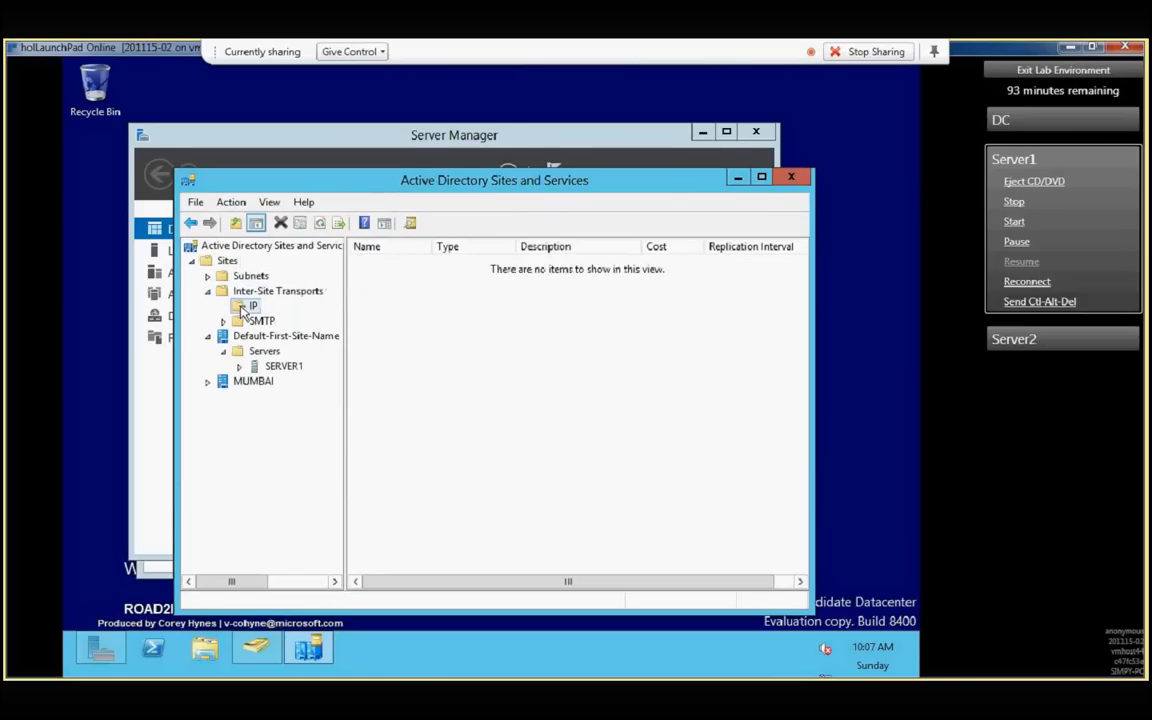
pyautogui.doubleClick(431, 246)
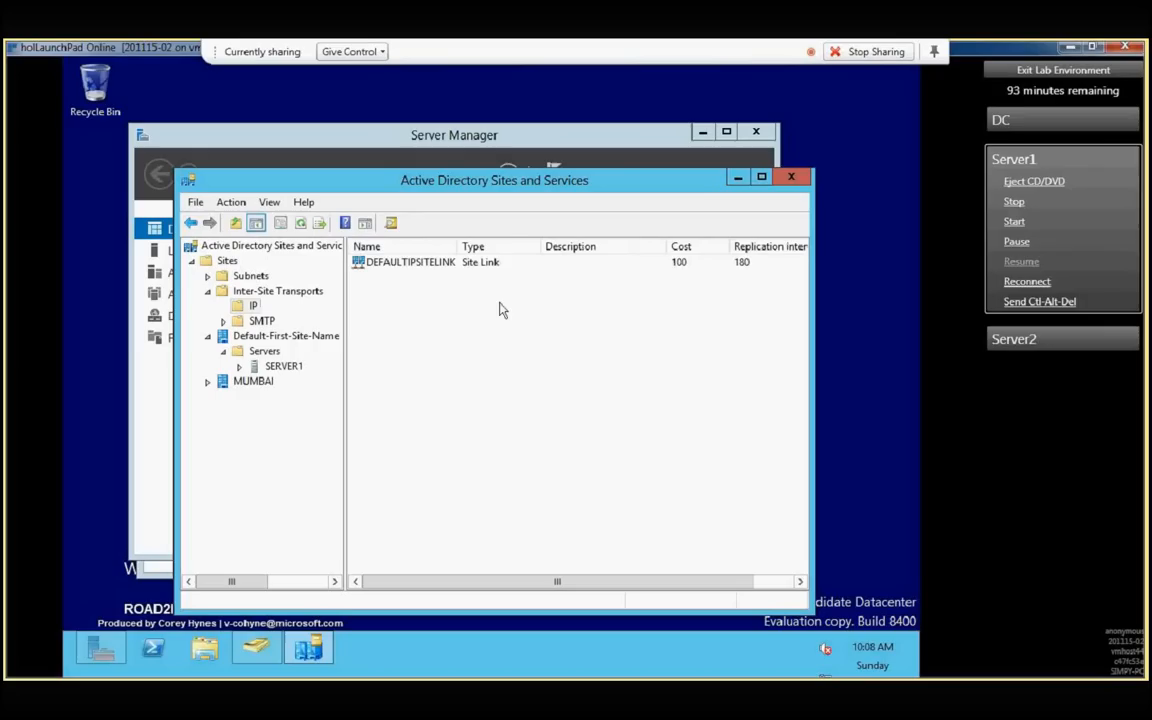
# - Create a new IP site link named MUM-BLR connecting Default-First-Site-Name and MUMBAI
pyautogui.rightClick(245, 304)
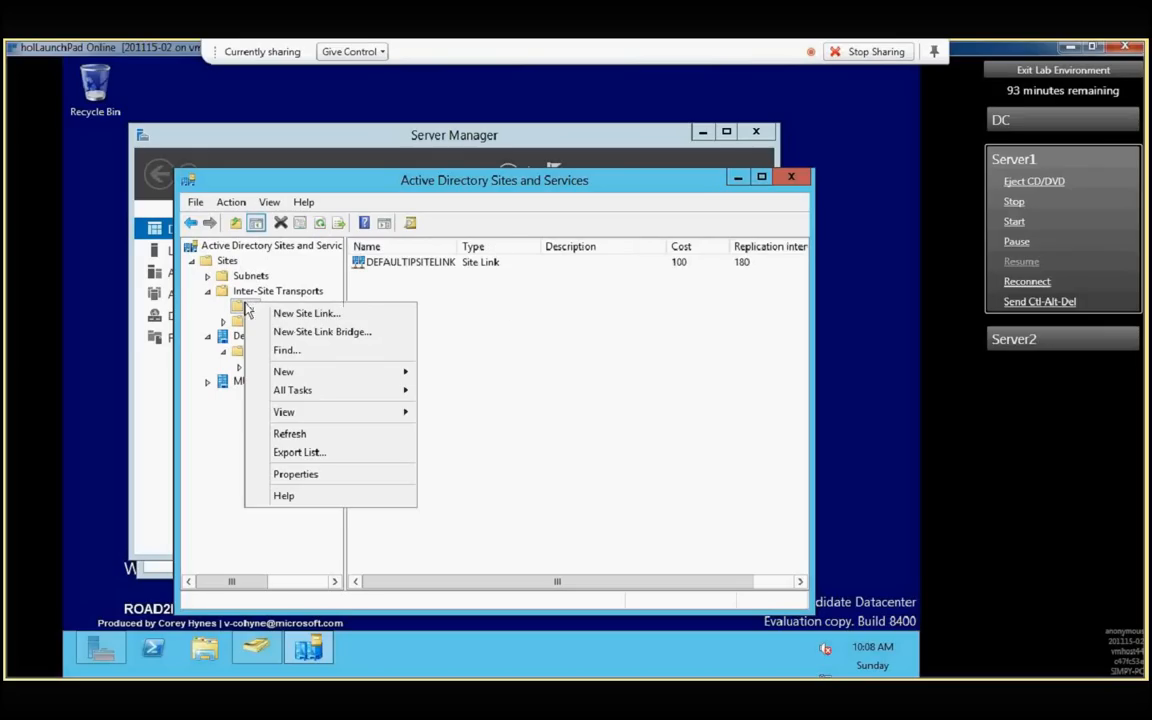
pyautogui.click(327, 317)
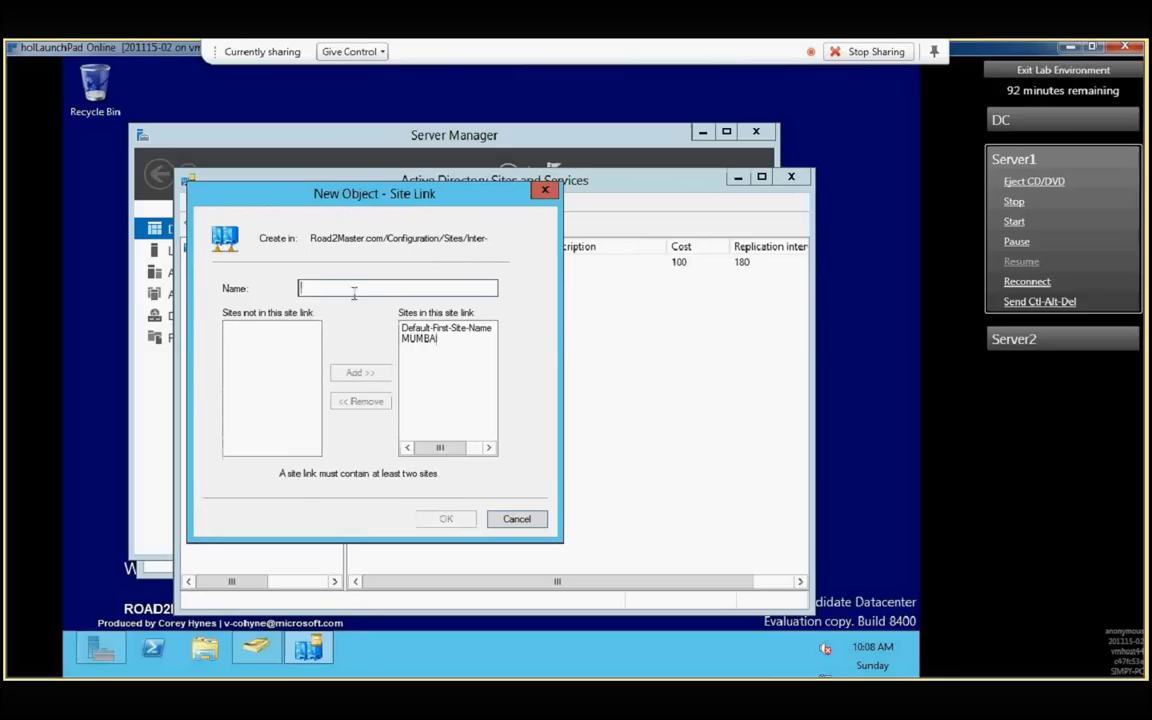
pyautogui.write('MUM-')
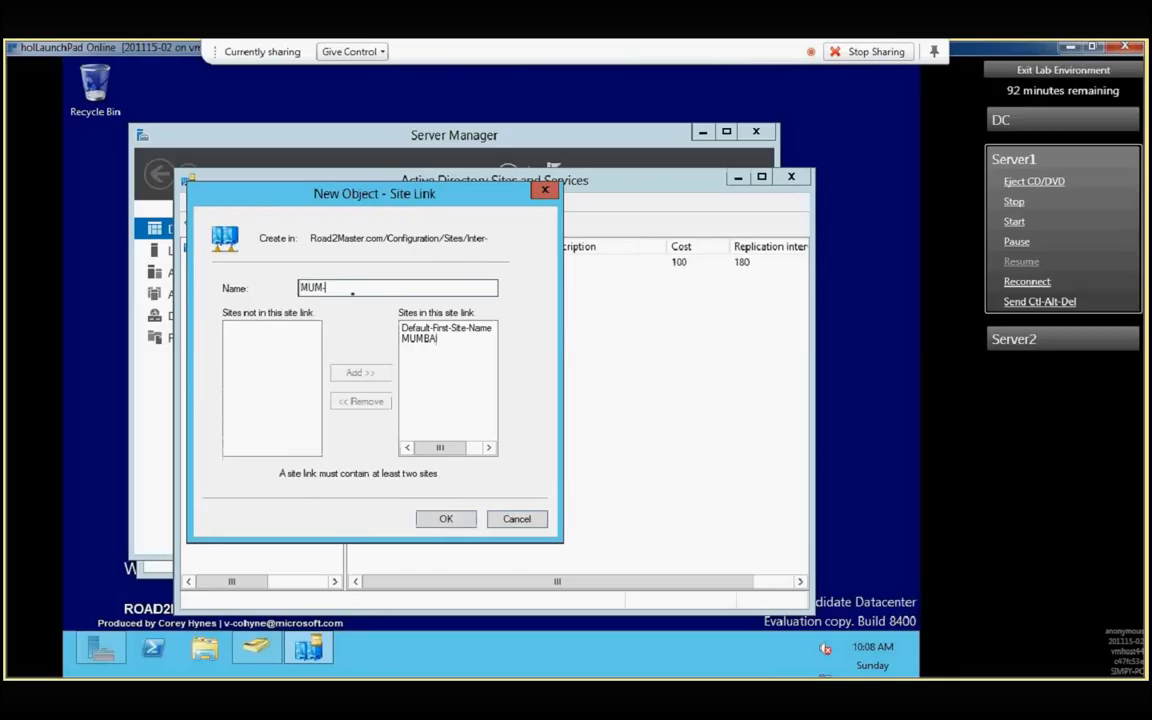
pyautogui.write('BLR')
pyautogui.click(448, 518)
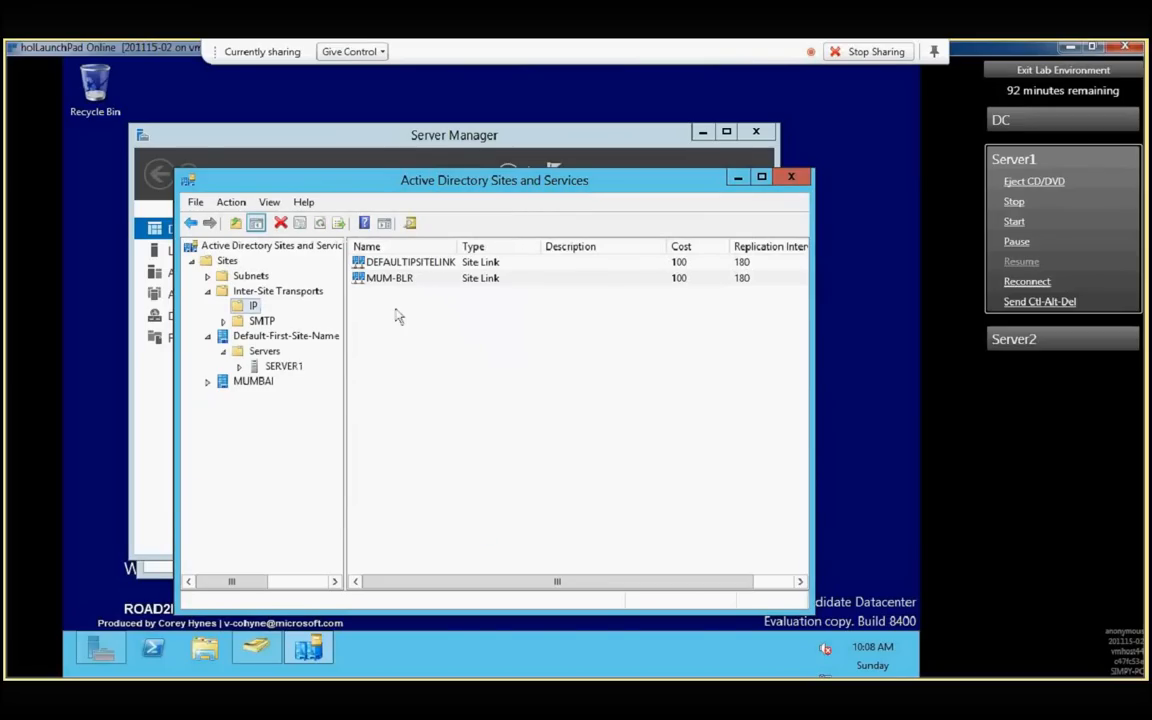
# - Rename the Default-First-Site-Name site to BANGALORE
pyautogui.rightClick(277, 340)
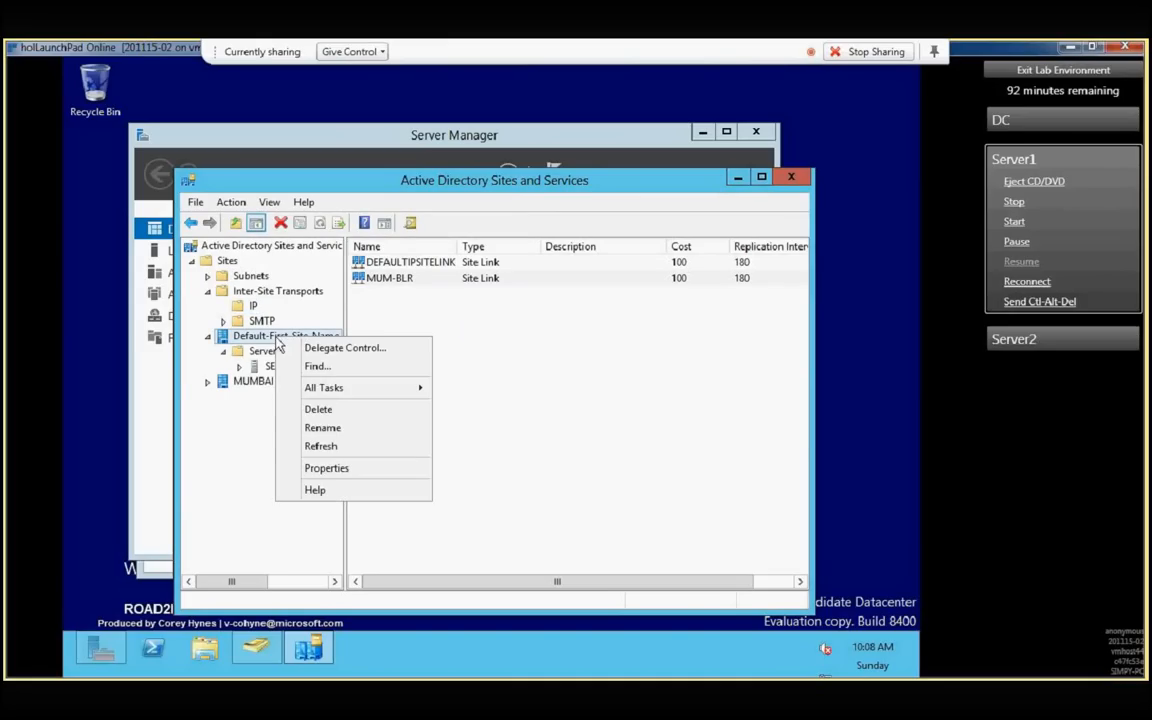
pyautogui.click(323, 428)
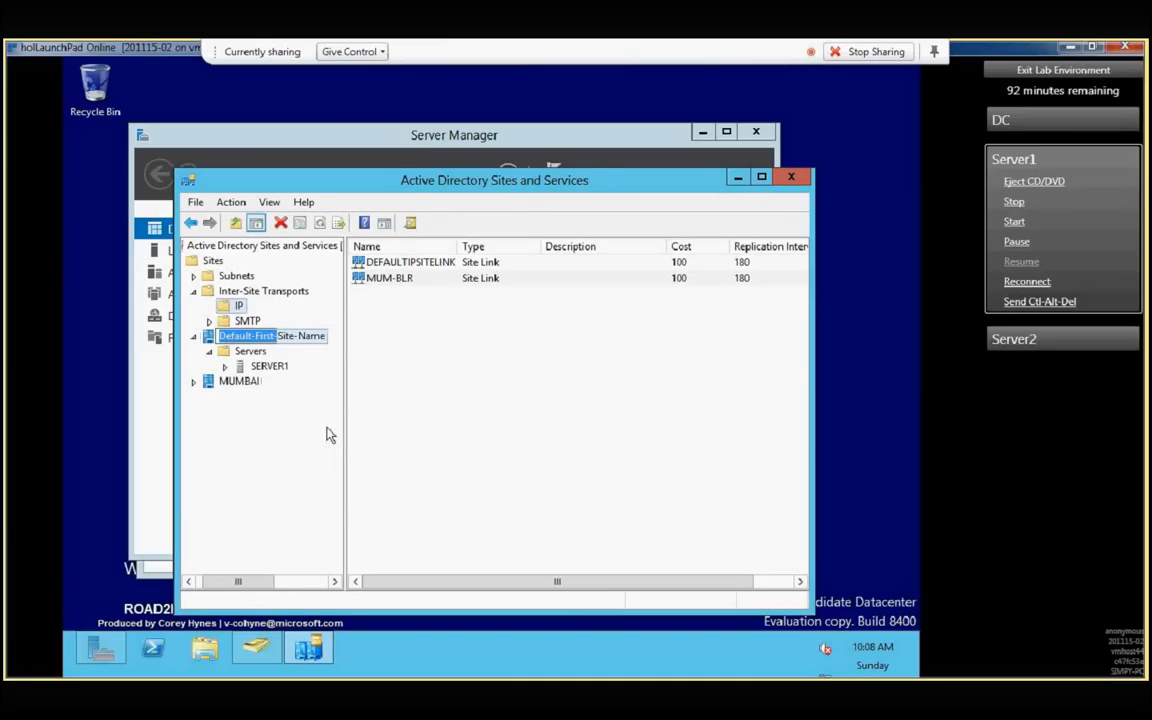
pyautogui.write('B')
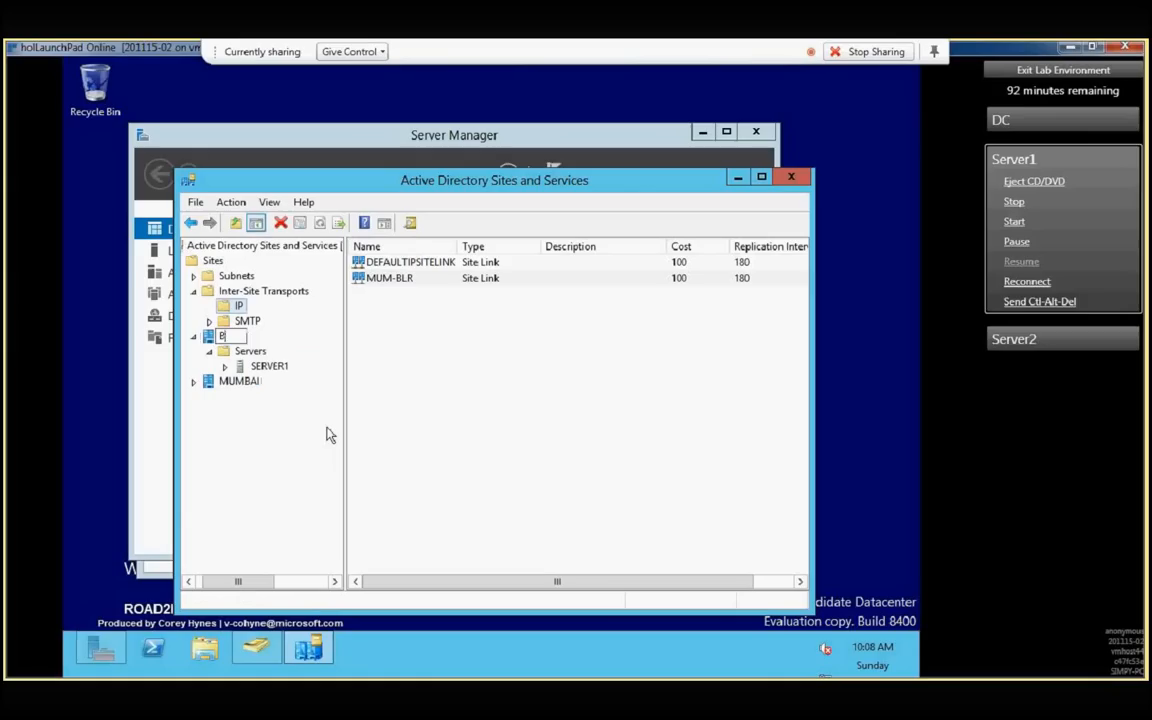
pyautogui.write('ANGALORE')
pyautogui.press('Return')
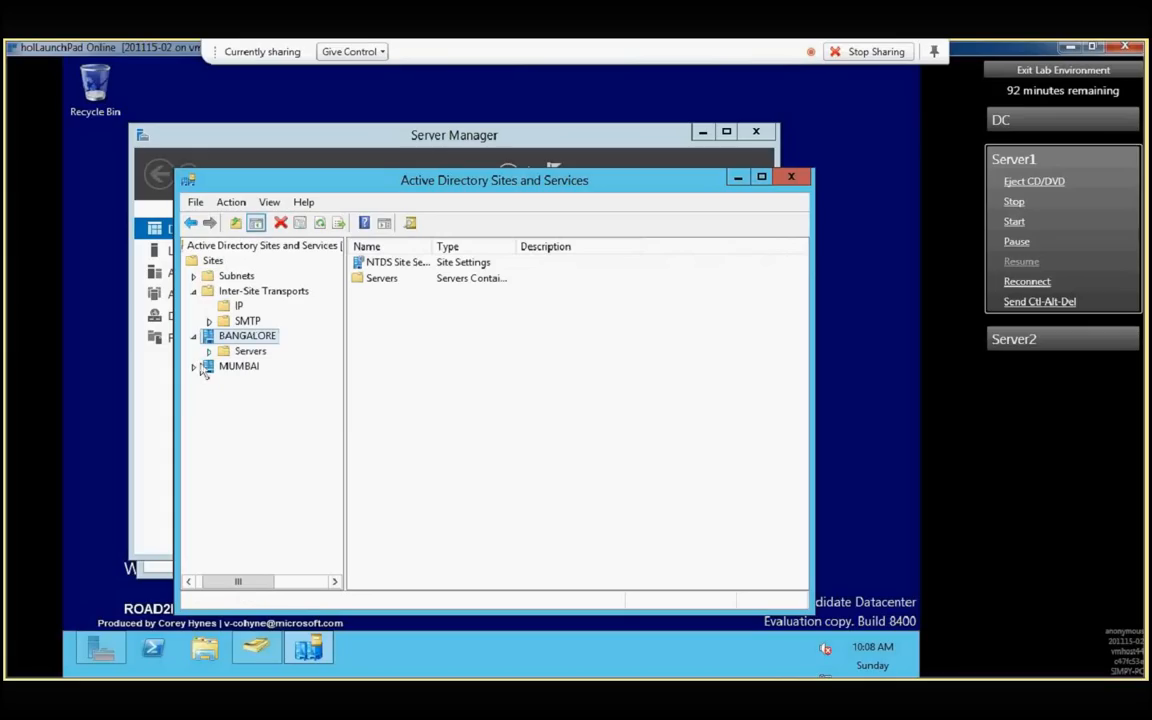
# - Move SERVER1 from the BANGALORE site into the Servers container of MUMBAI, confirm the move, and expand that container
pyautogui.click(209, 352)
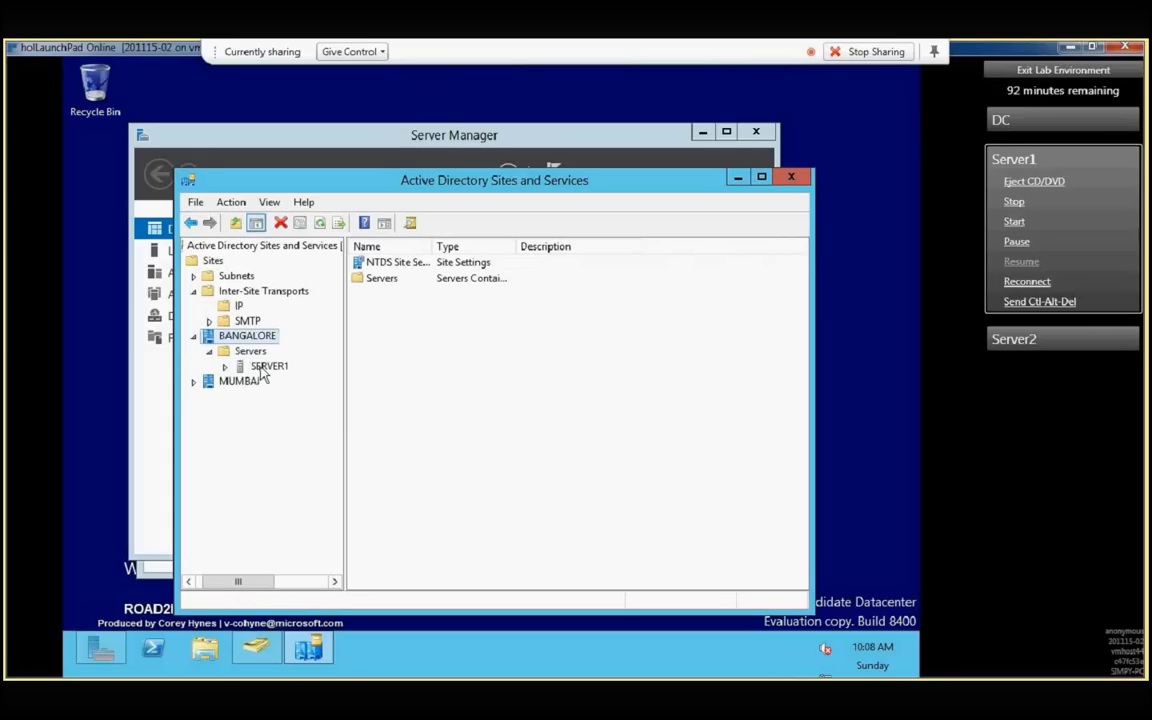
pyautogui.click(264, 368)
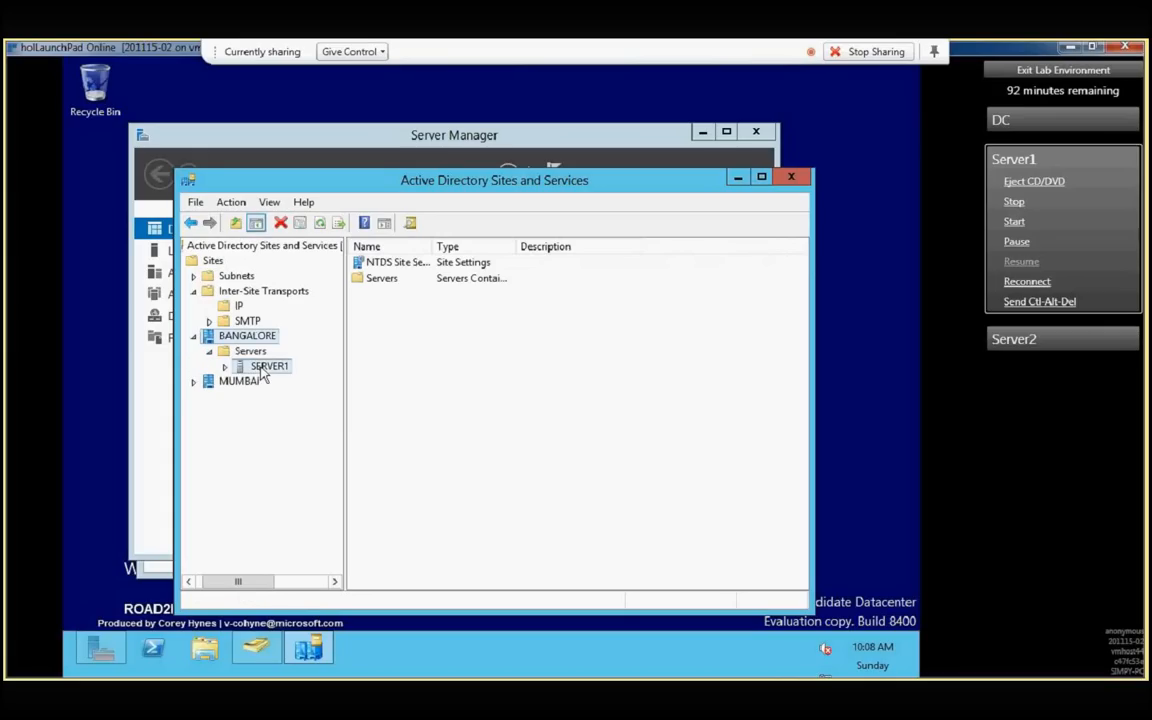
pyautogui.click(195, 382)
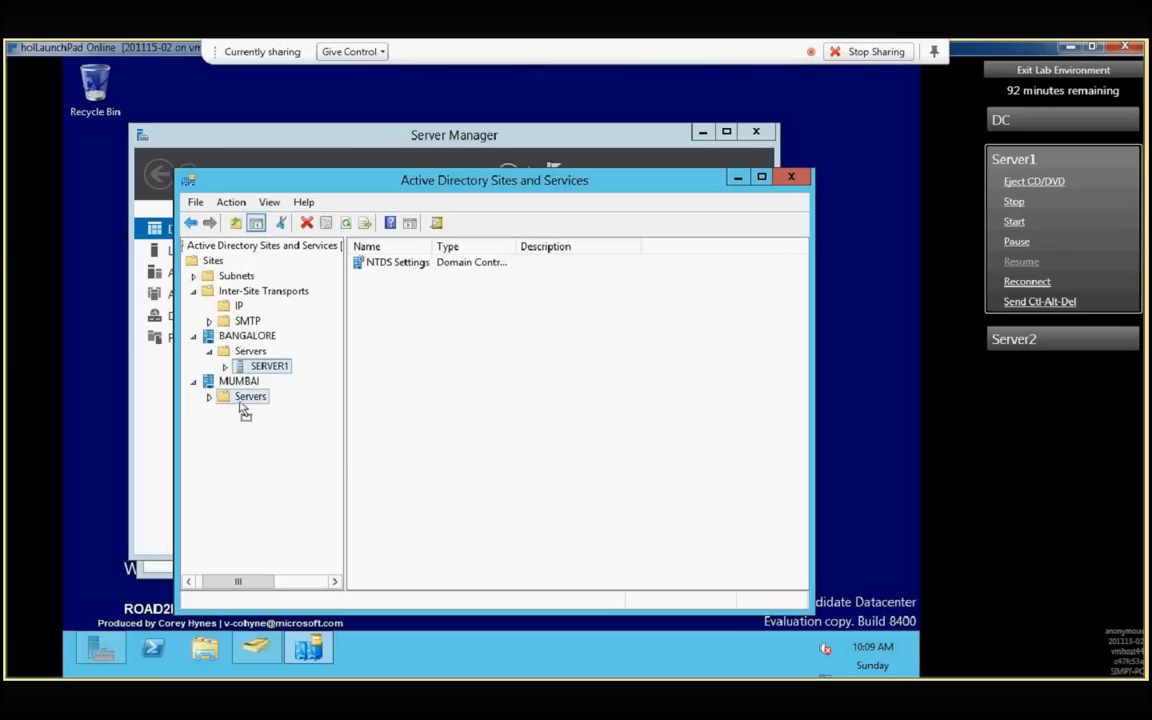
pyautogui.moveTo(242, 410); pyautogui.dragTo(248, 401)
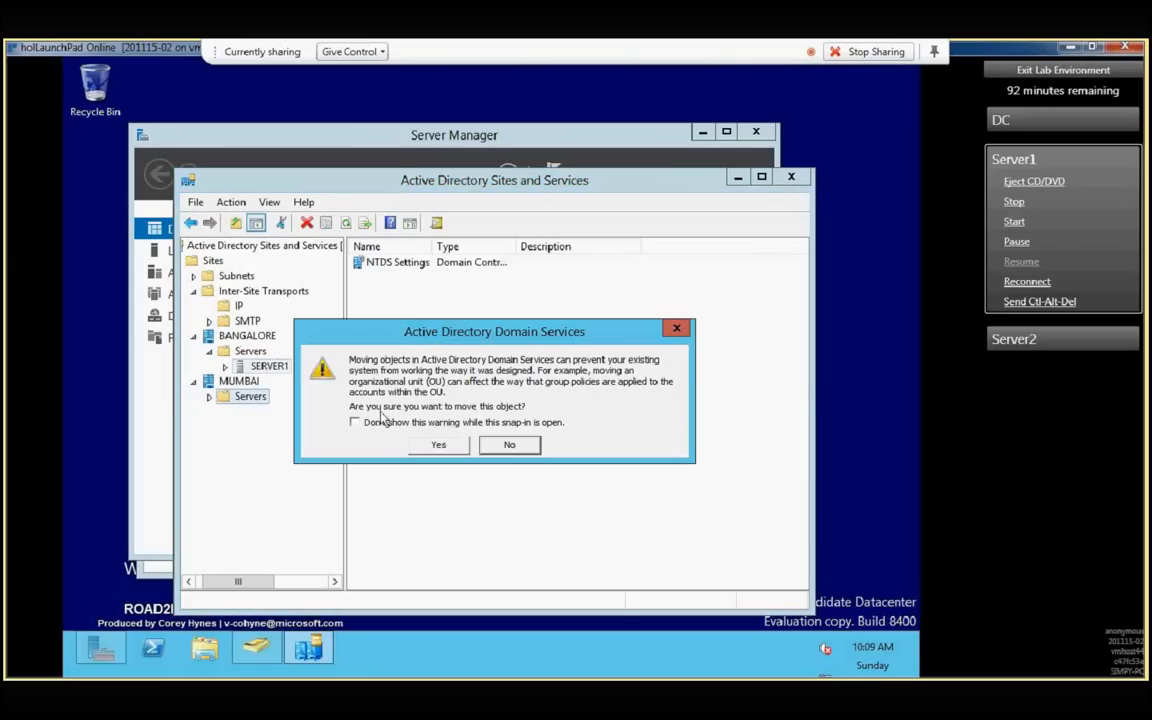
pyautogui.click(440, 446)
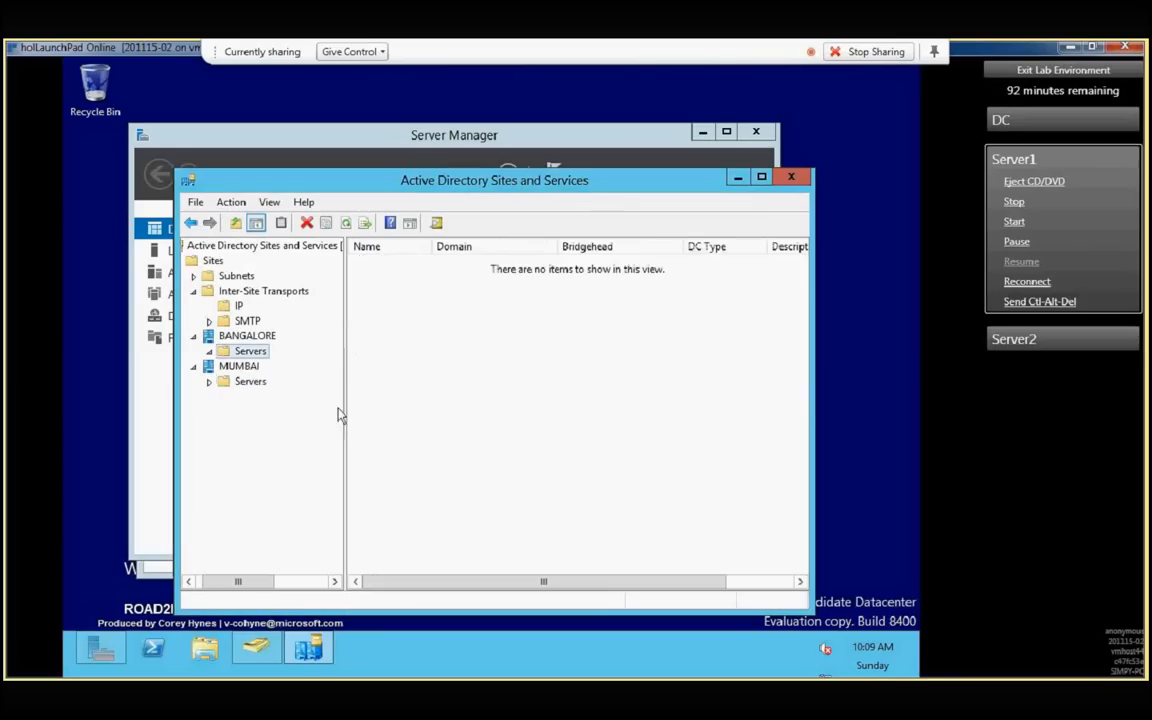
pyautogui.click(209, 383)
# - Move SERVER1 from MUMBAI back to the BANGALORE site using the Move Server command
pyautogui.rightClick(252, 397)
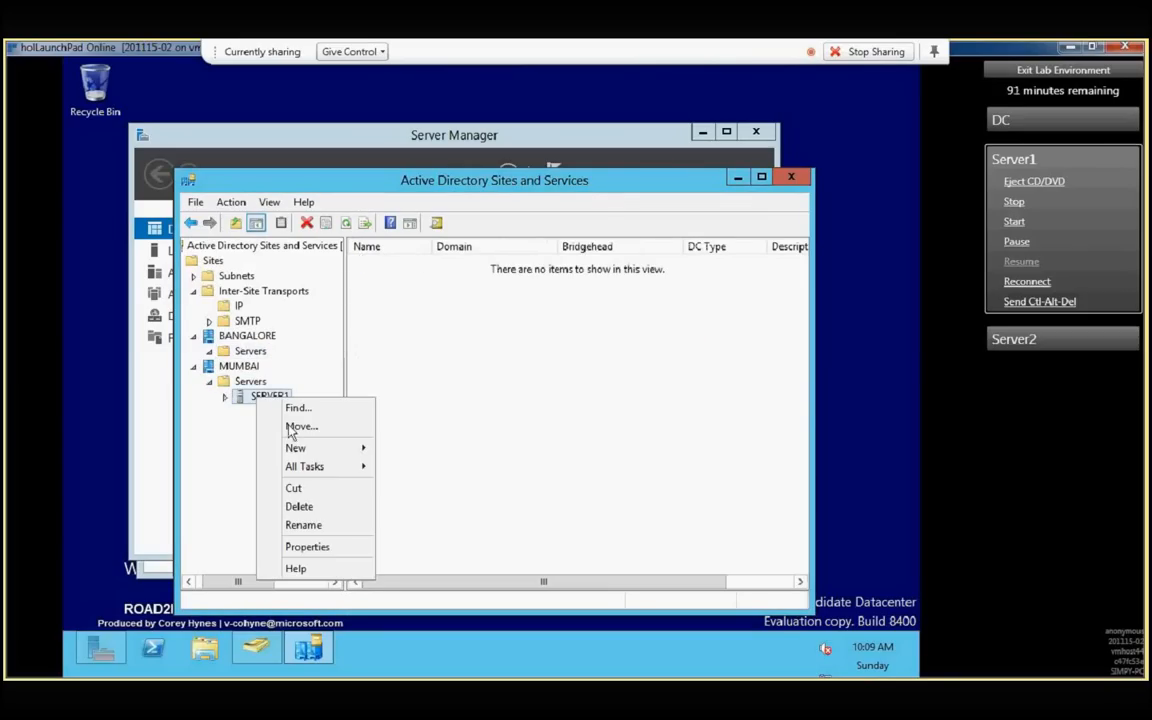
pyautogui.click(292, 426)
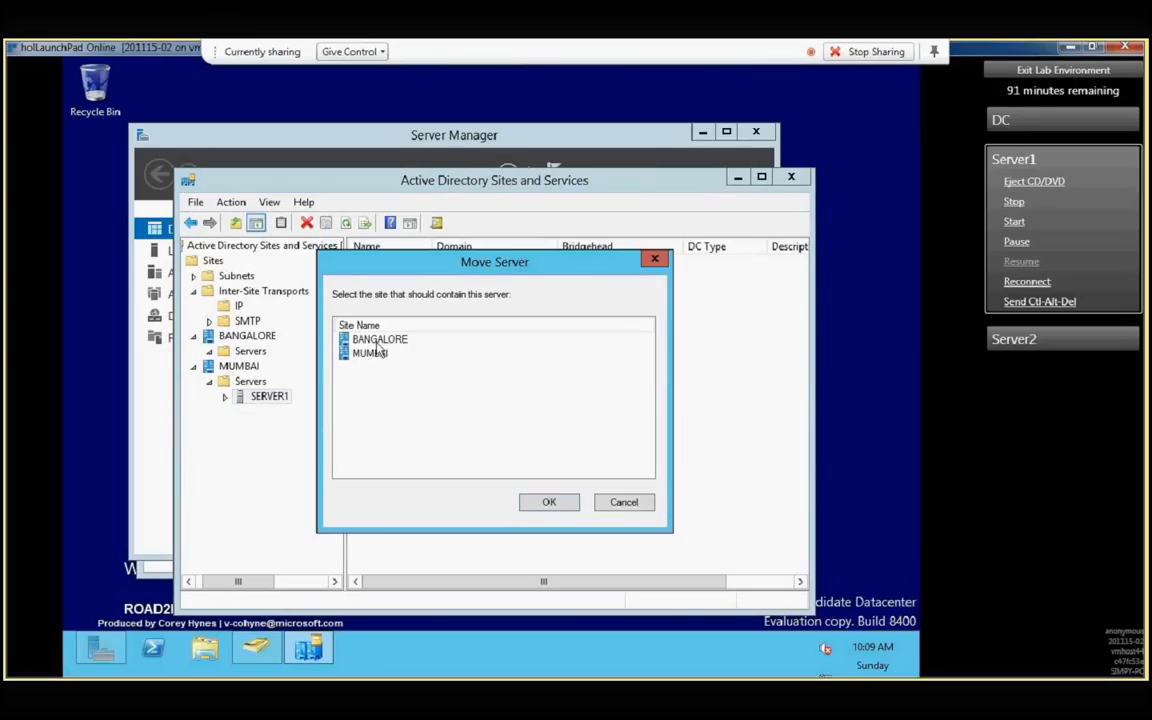
pyautogui.click(376, 339)
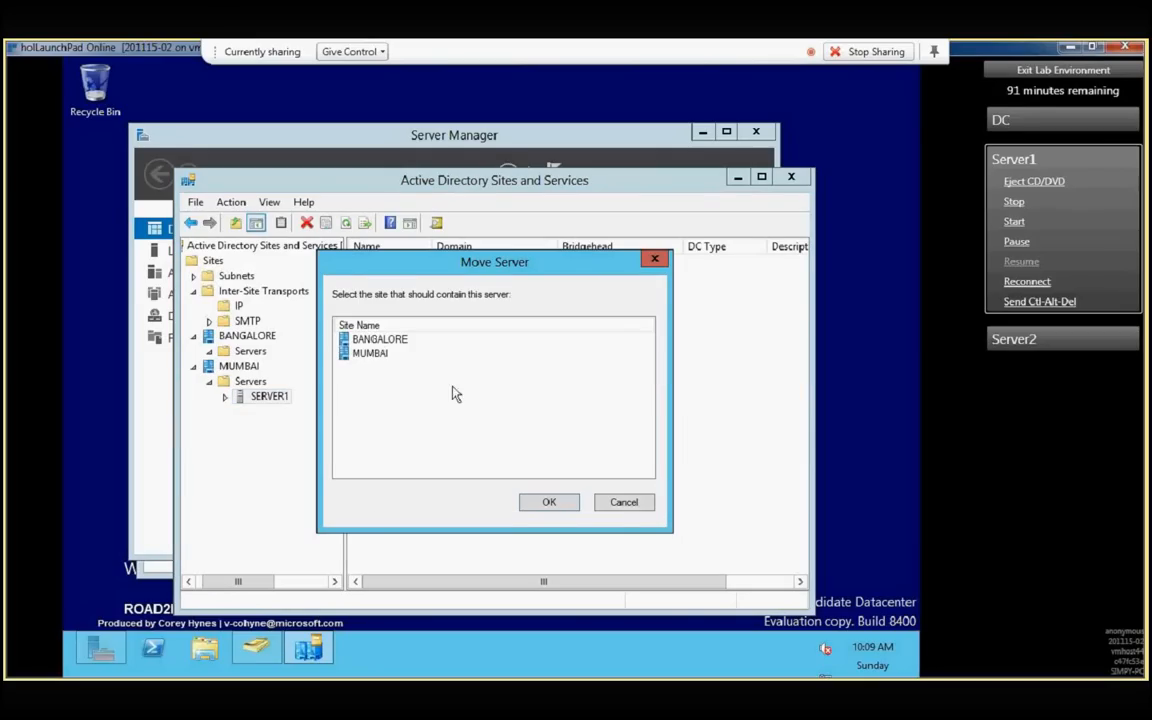
pyautogui.click(545, 501)
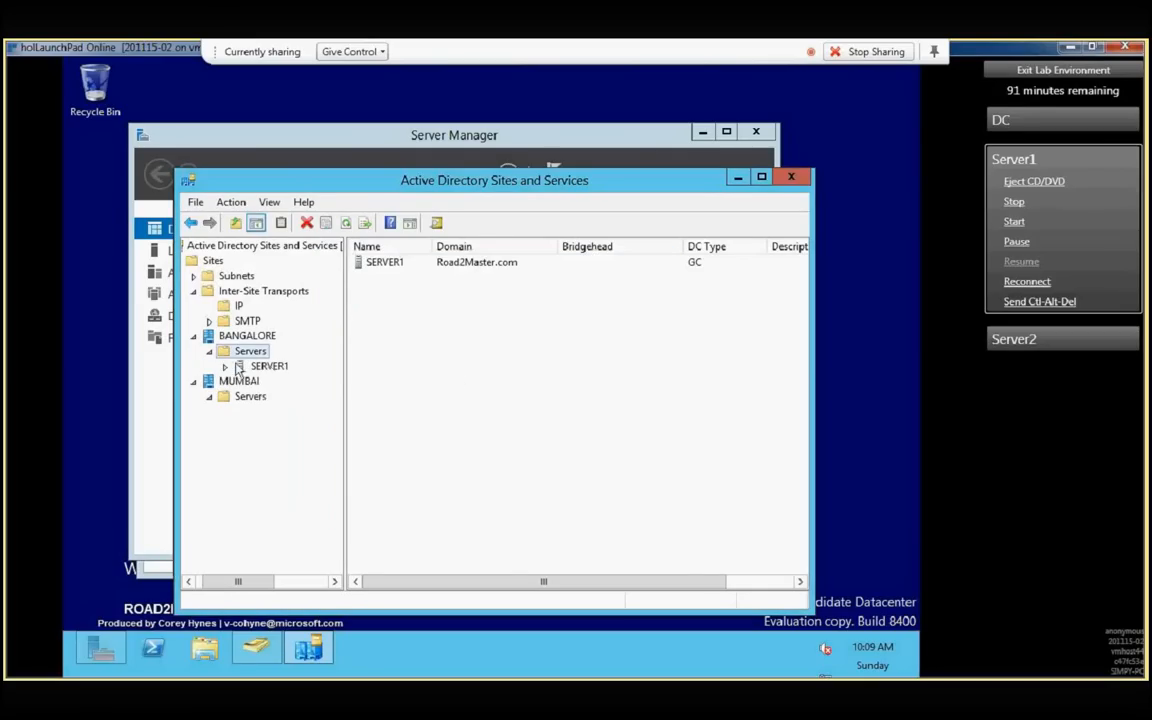
# - Expand BANGALORE down to SERVER1, examine the general properties of its NTDS Settings, including the Global Catalog option, and close them
pyautogui.click(227, 368)
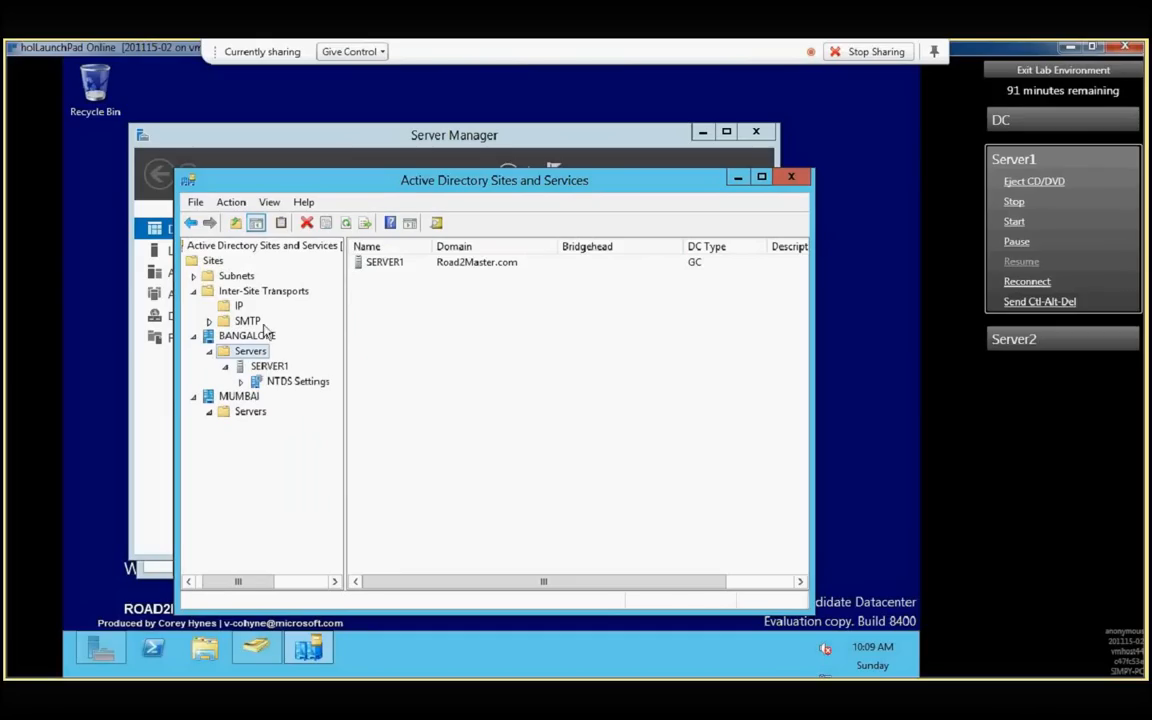
pyautogui.click(192, 262)
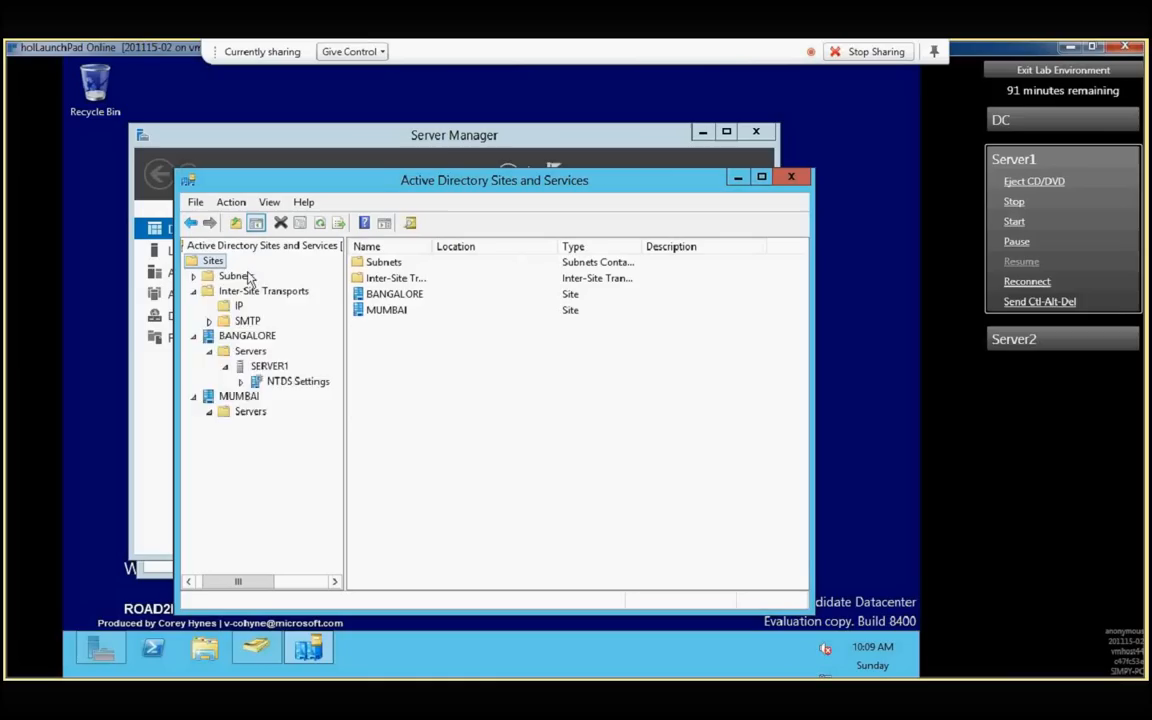
pyautogui.press('Left')
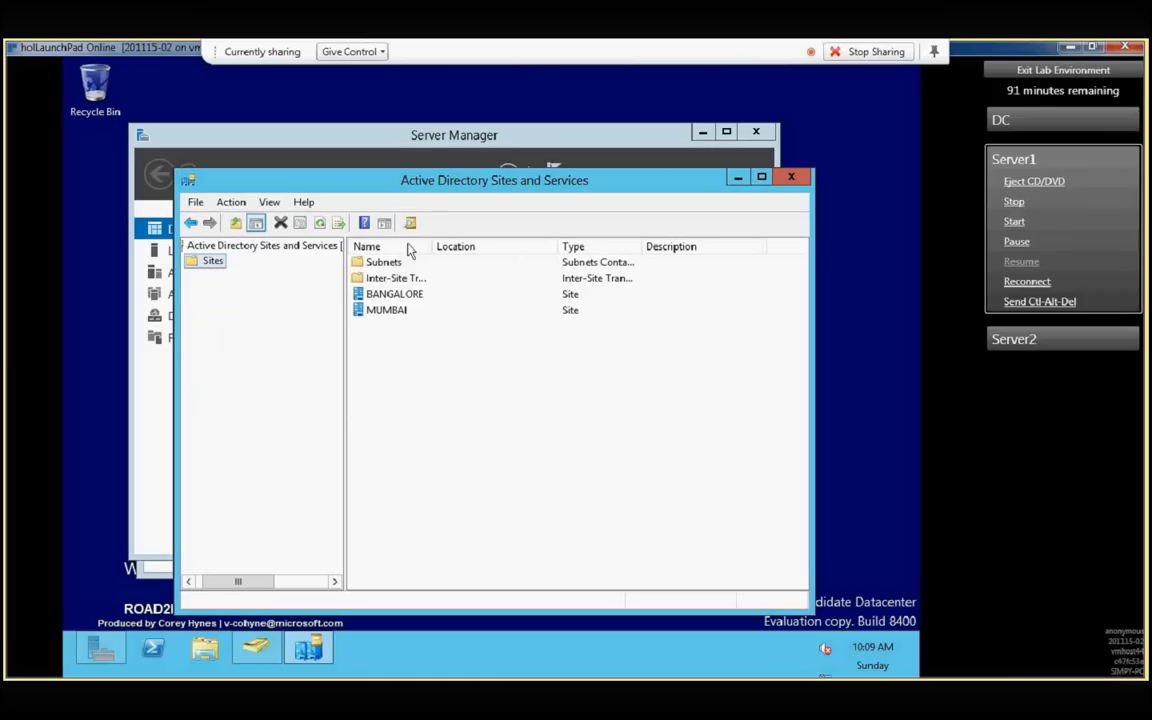
pyautogui.click(190, 582)
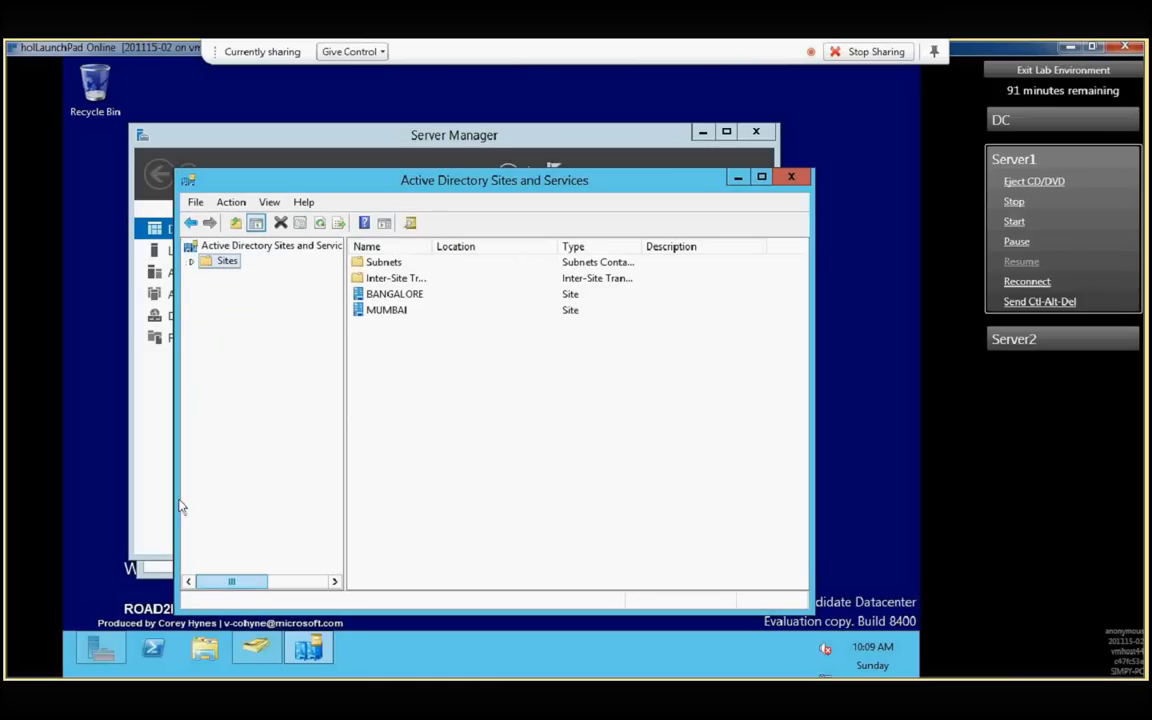
pyautogui.click(191, 261)
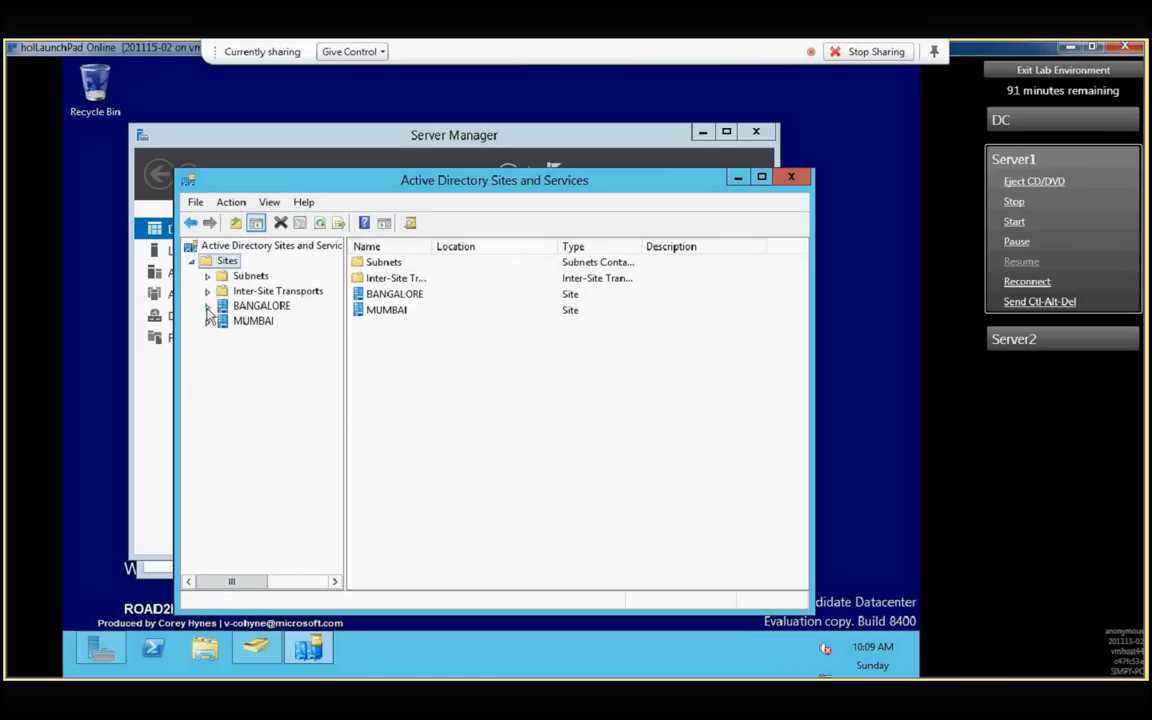
pyautogui.click(208, 307)
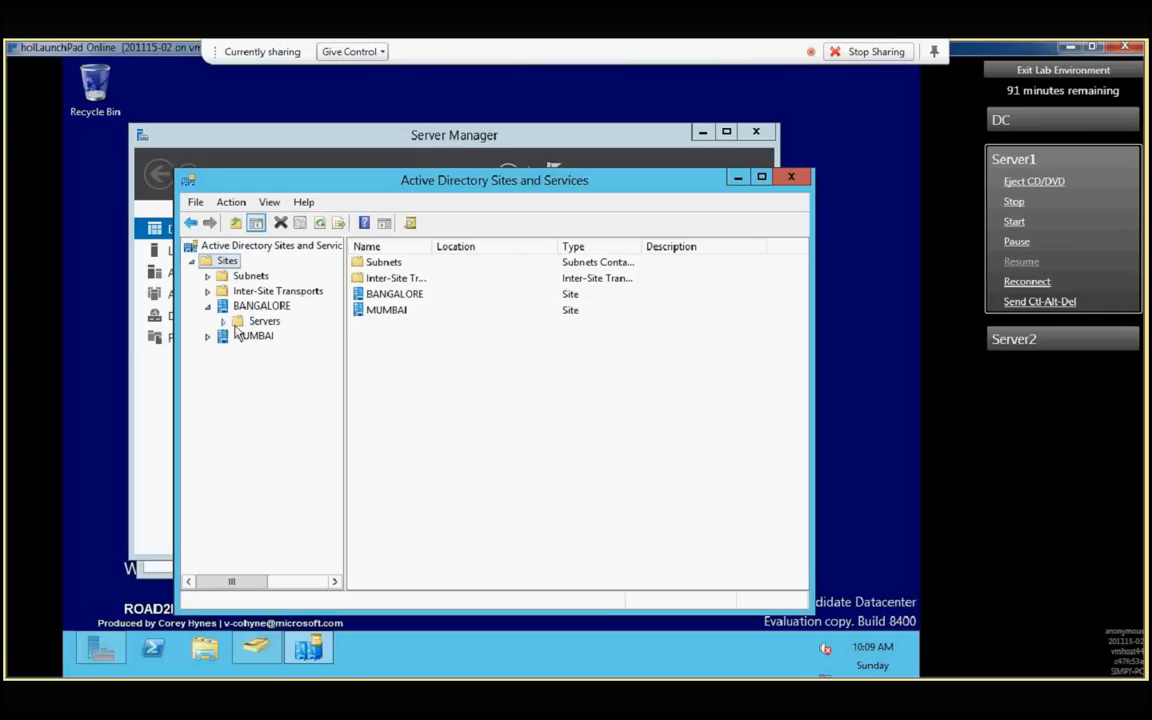
pyautogui.click(223, 321)
pyautogui.click(239, 336)
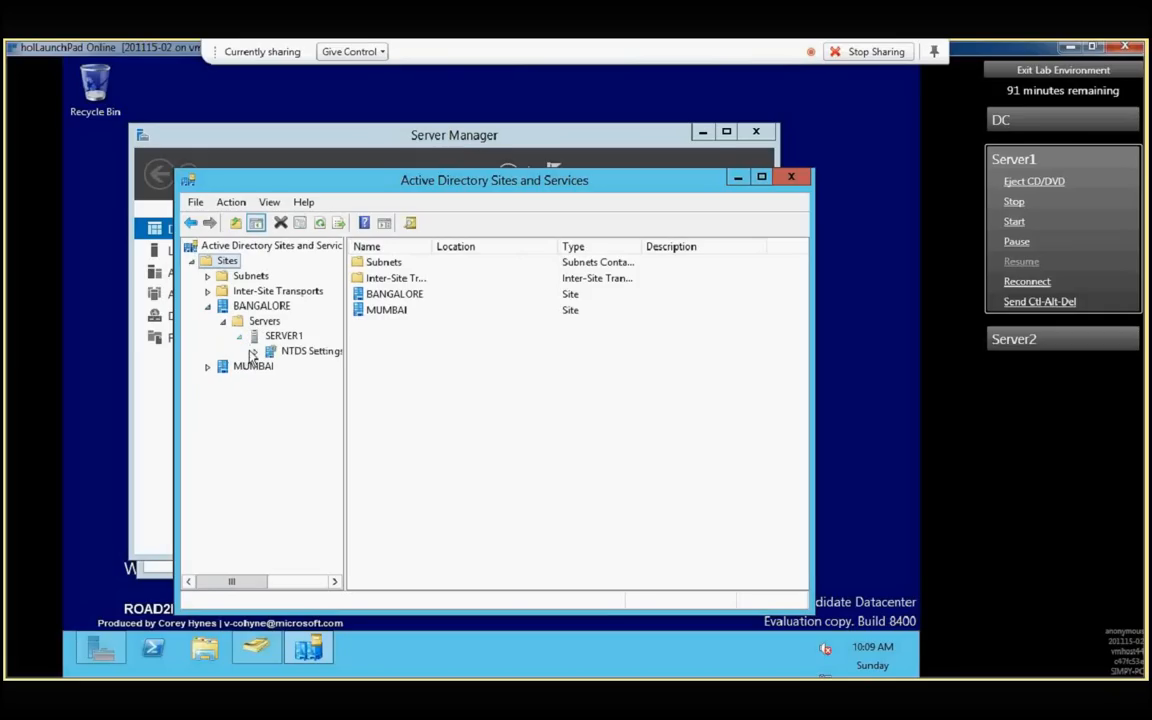
pyautogui.rightClick(294, 355)
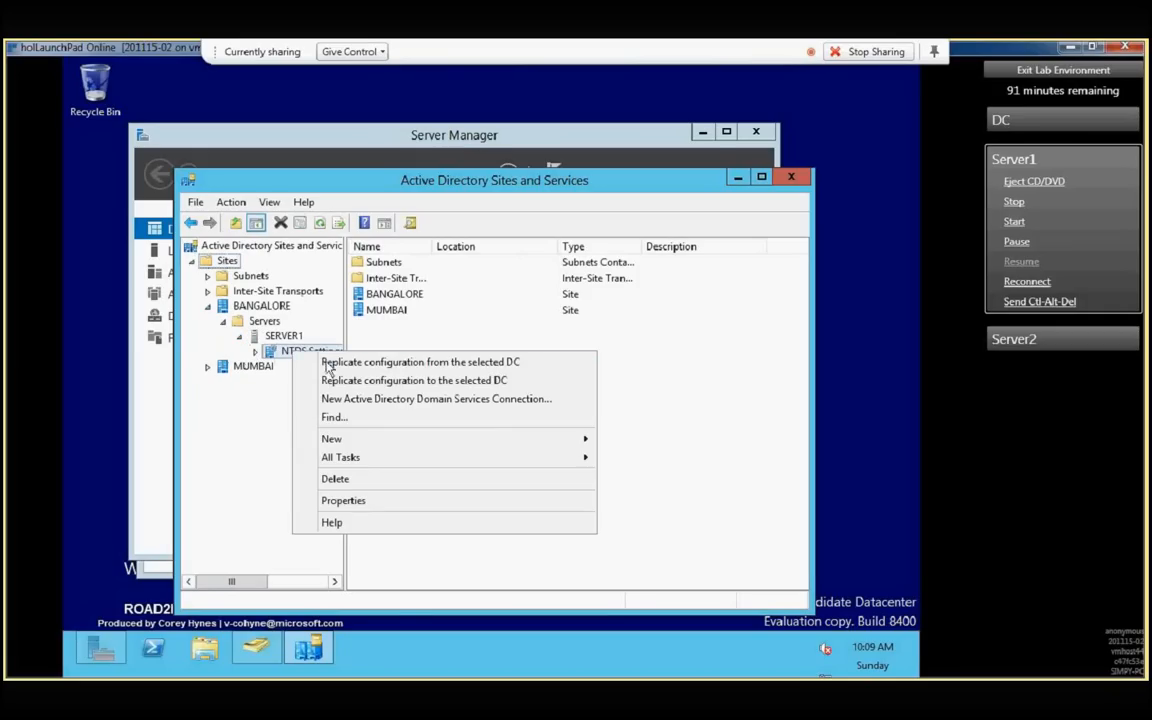
pyautogui.click(368, 500)
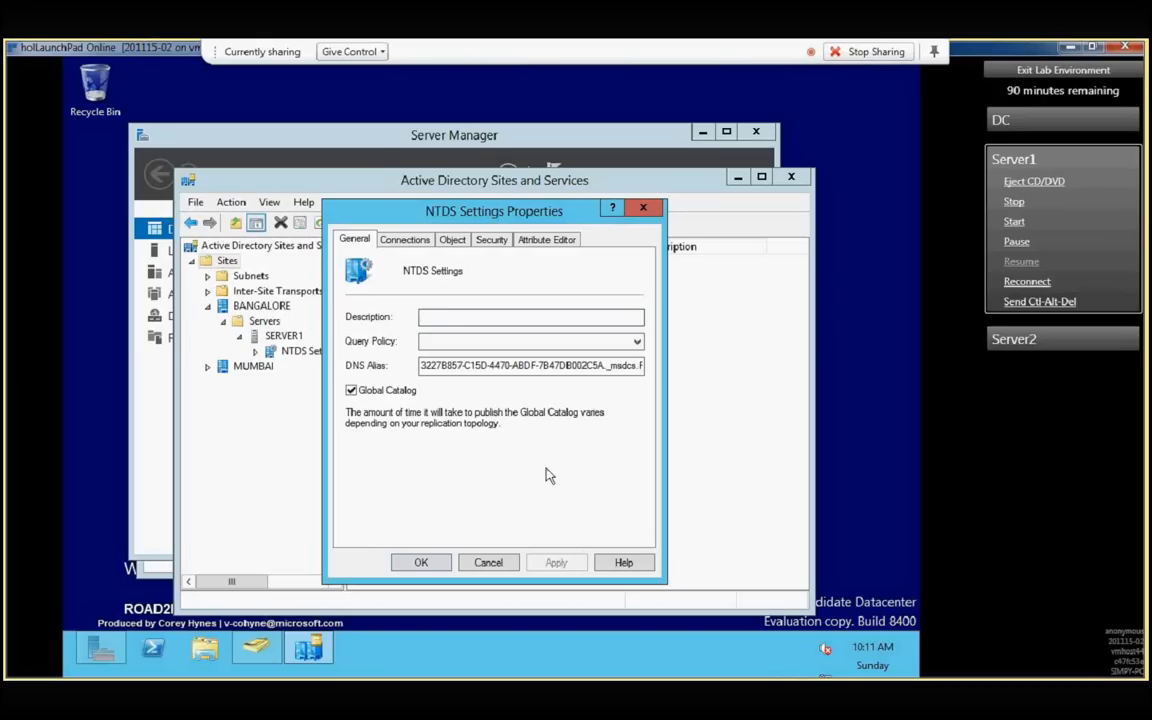
pyautogui.click(420, 562)
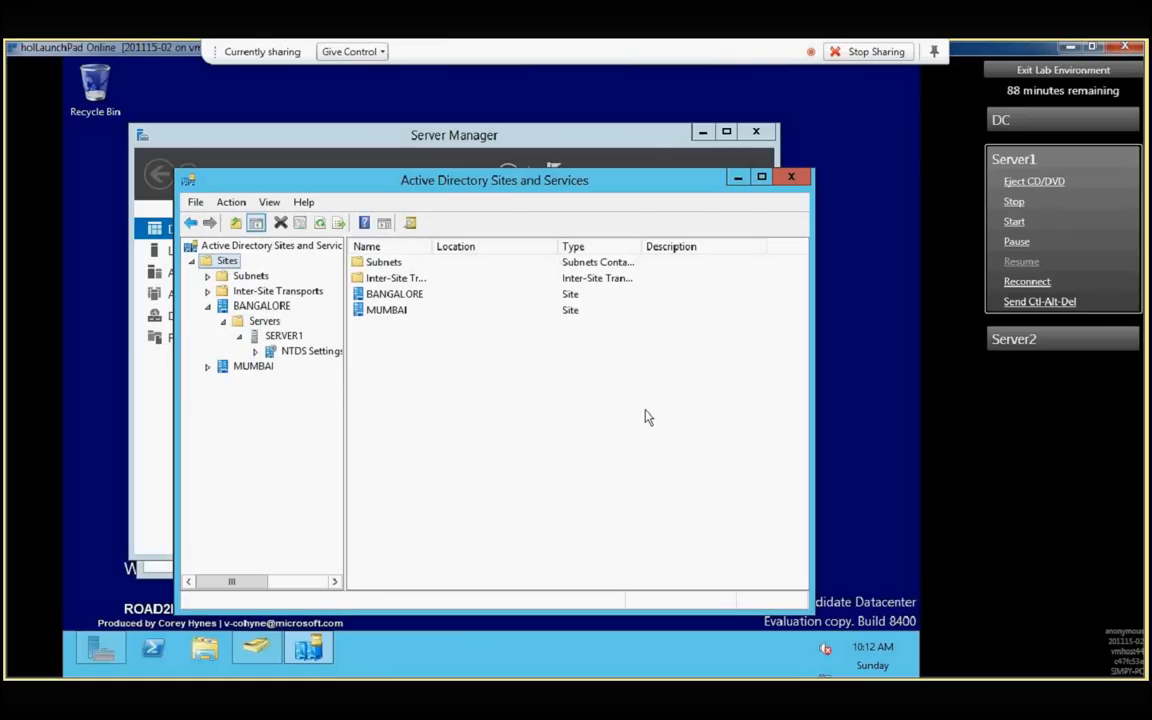
# - Open Windows PowerShell and run repadmin /syncall to synchronize the domain controller with its replication partners
pyautogui.click(149, 653)
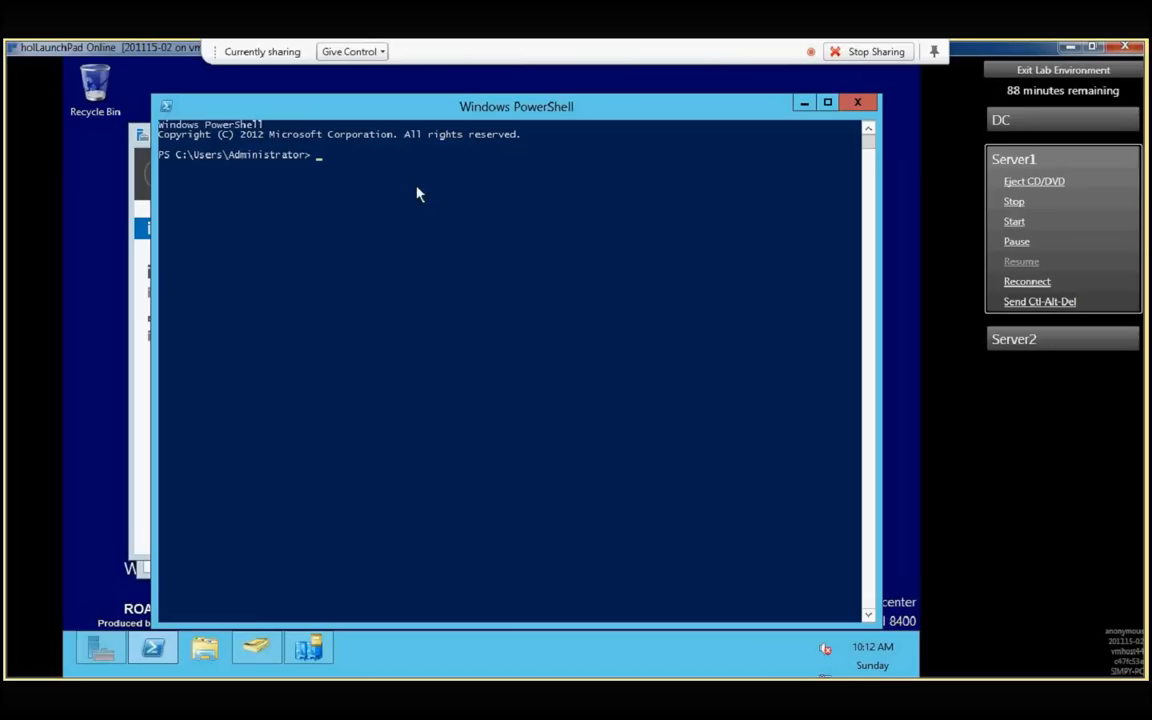
pyautogui.write('rep')
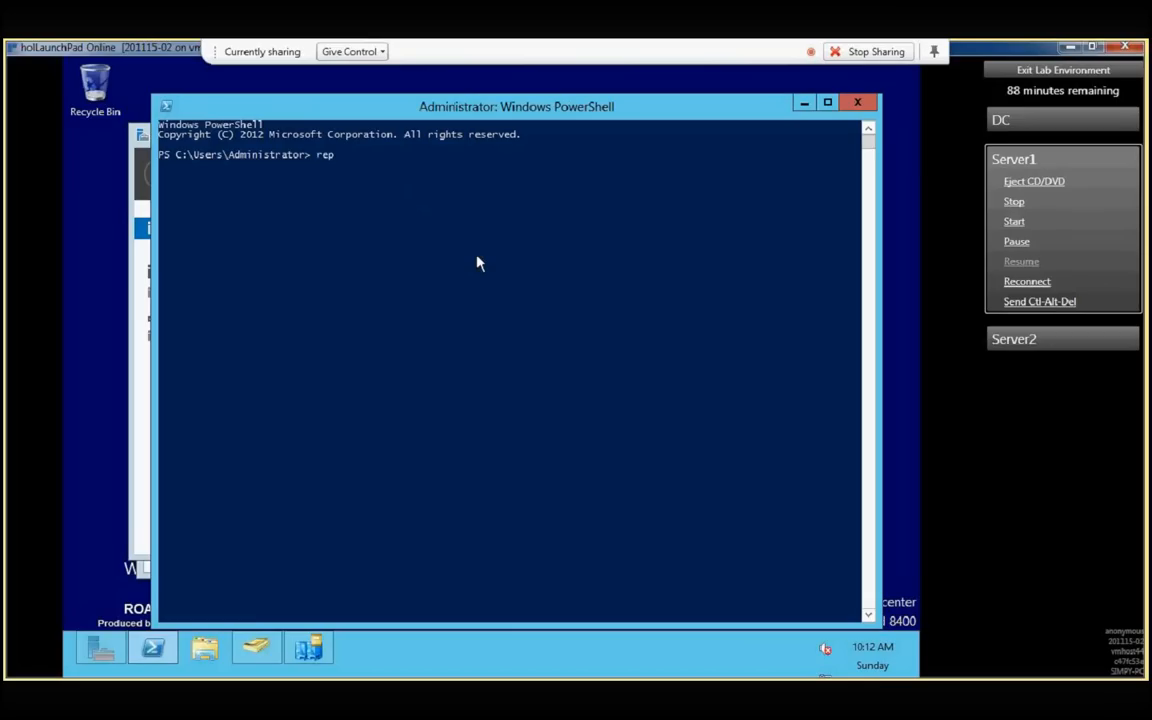
pyautogui.write('admin /syncall')
pyautogui.press('Return')
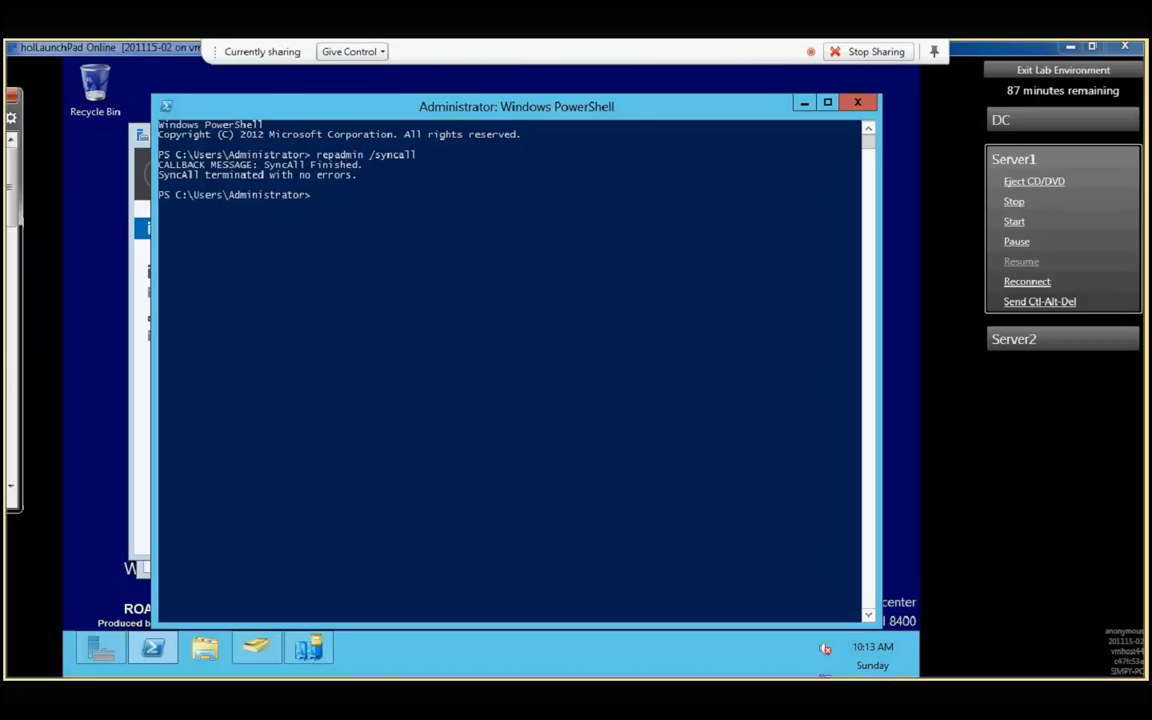
# - Bring the Windows Server 2012 Virtual Labs web page on screen in a maximized browser, check its address, and minimize it
pyautogui.moveTo(4, 104); pyautogui.dragTo(523, 217)
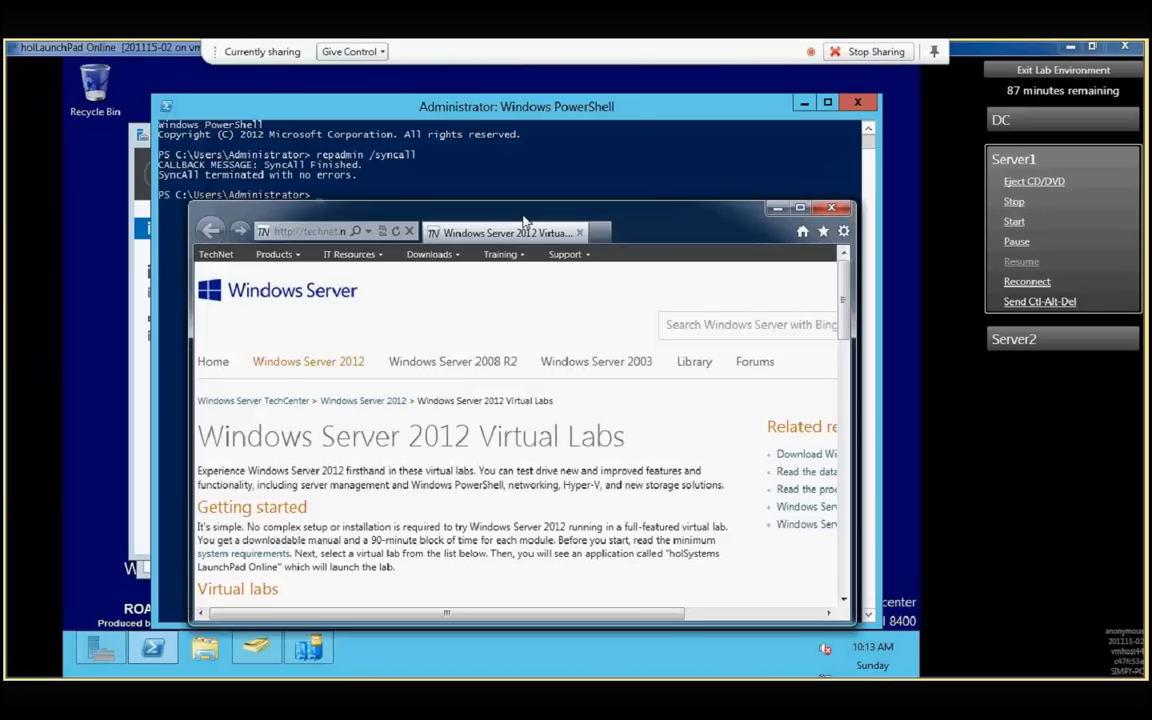
pyautogui.doubleClick(523, 217)
pyautogui.click(143, 71)
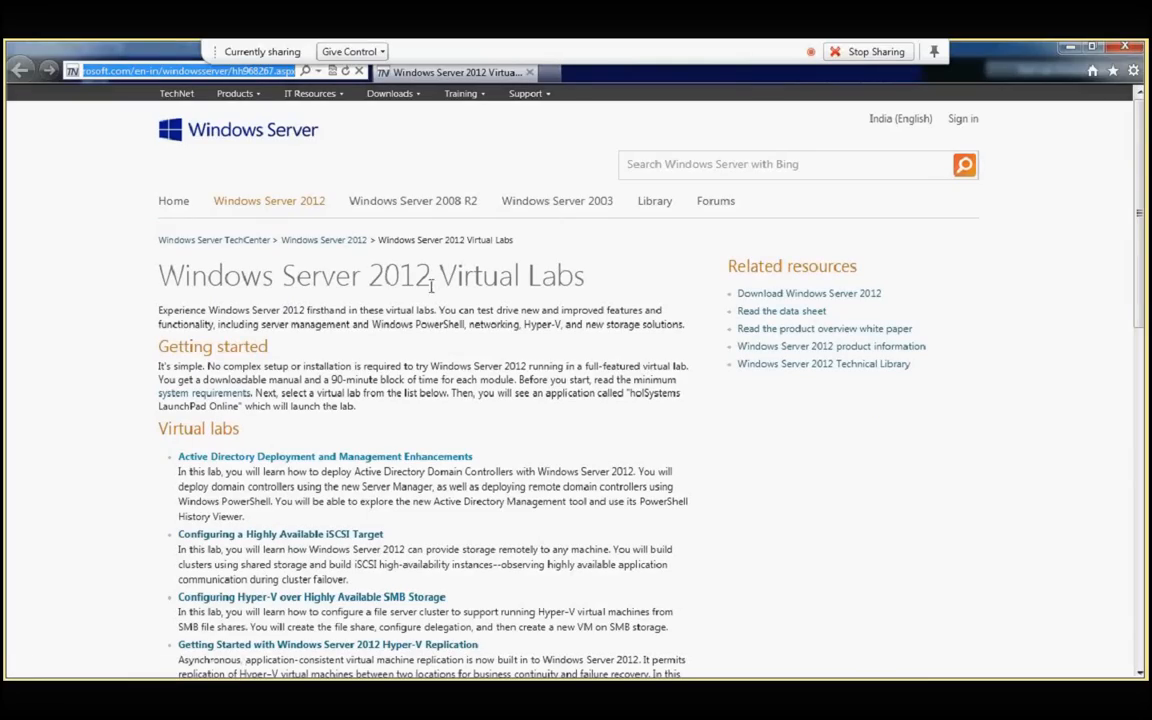
pyautogui.click(373, 464)
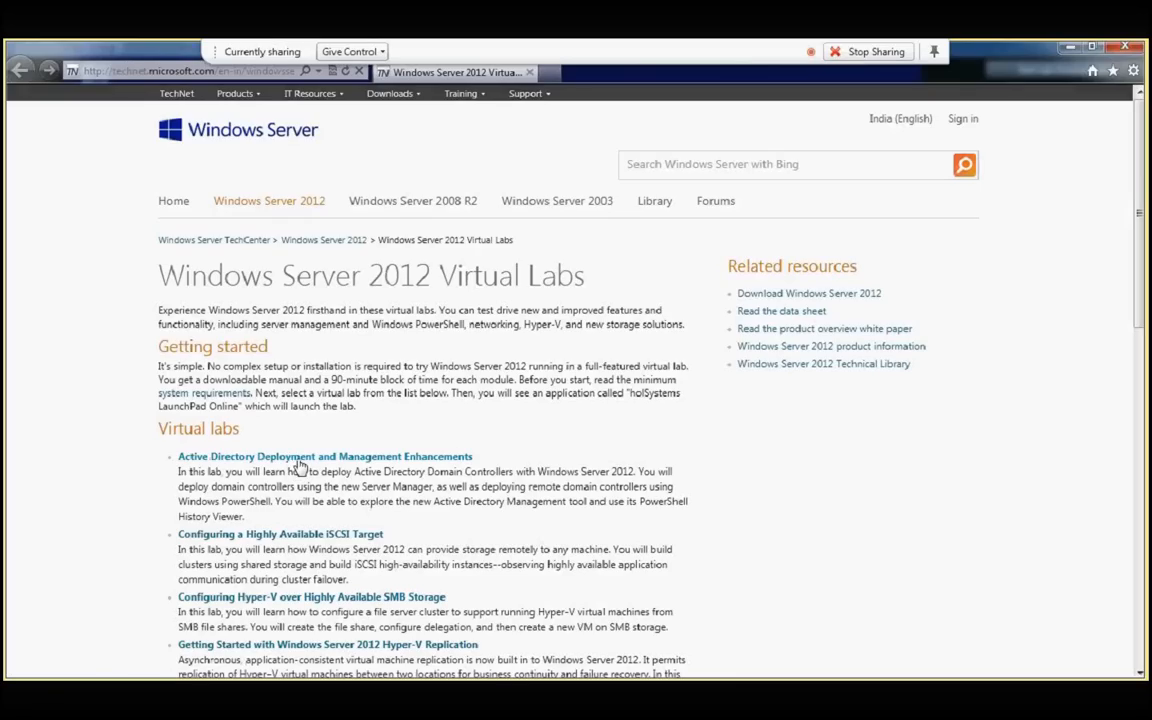
pyautogui.click(1069, 48)
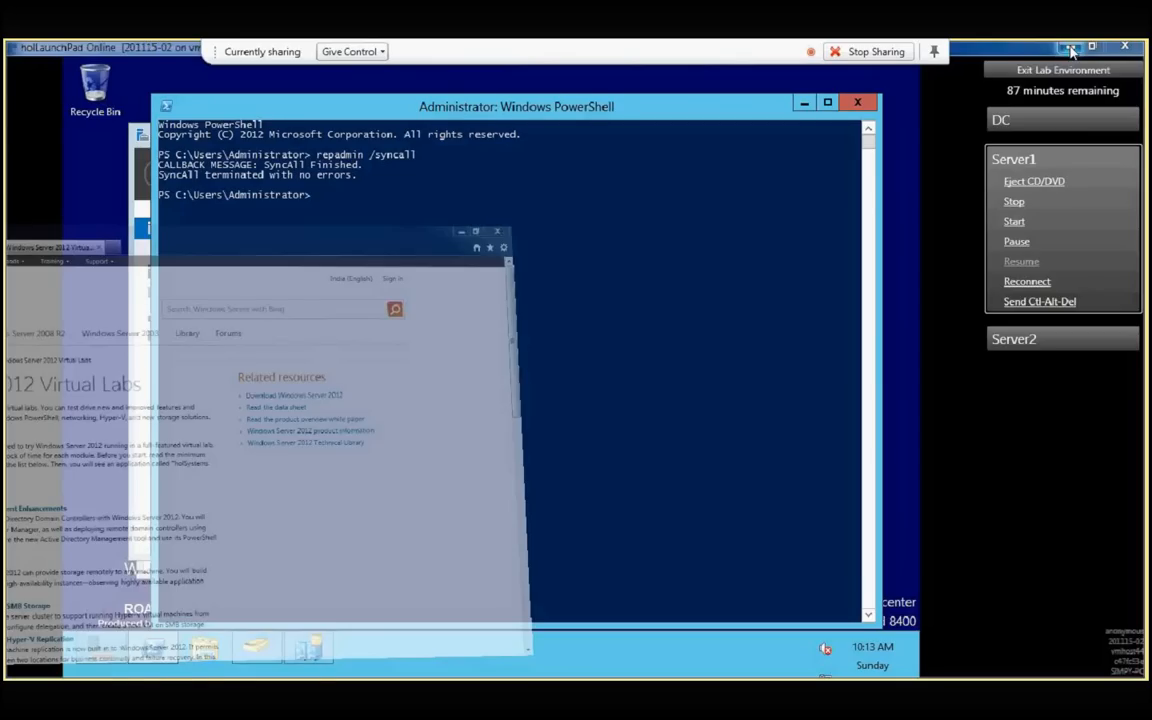
# - View the lab's DC and Server2 virtual machines and return to Server1
pyautogui.click(1016, 121)
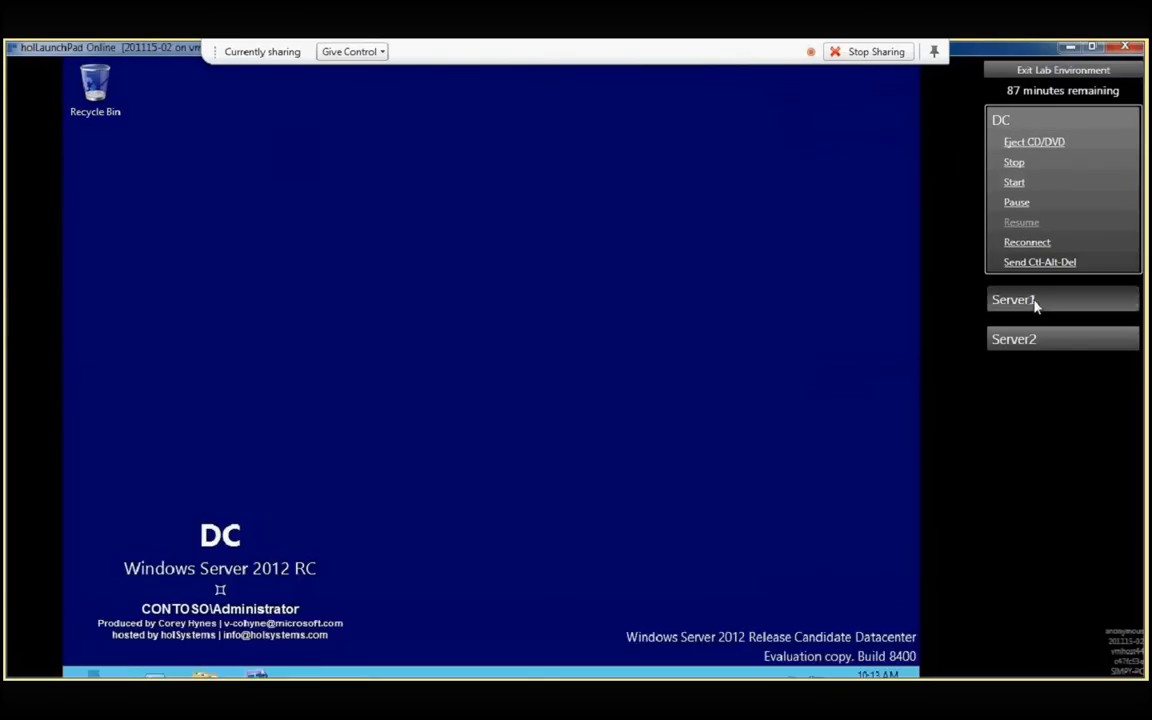
pyautogui.click(1013, 300)
pyautogui.click(1058, 339)
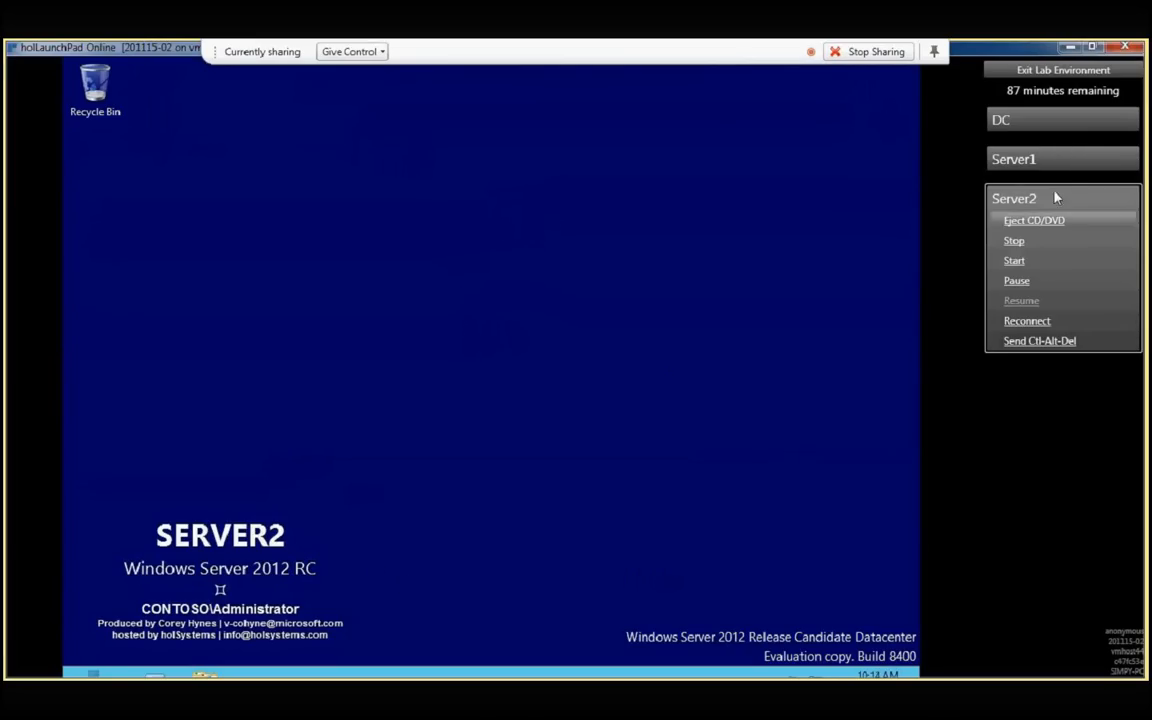
pyautogui.click(1064, 164)
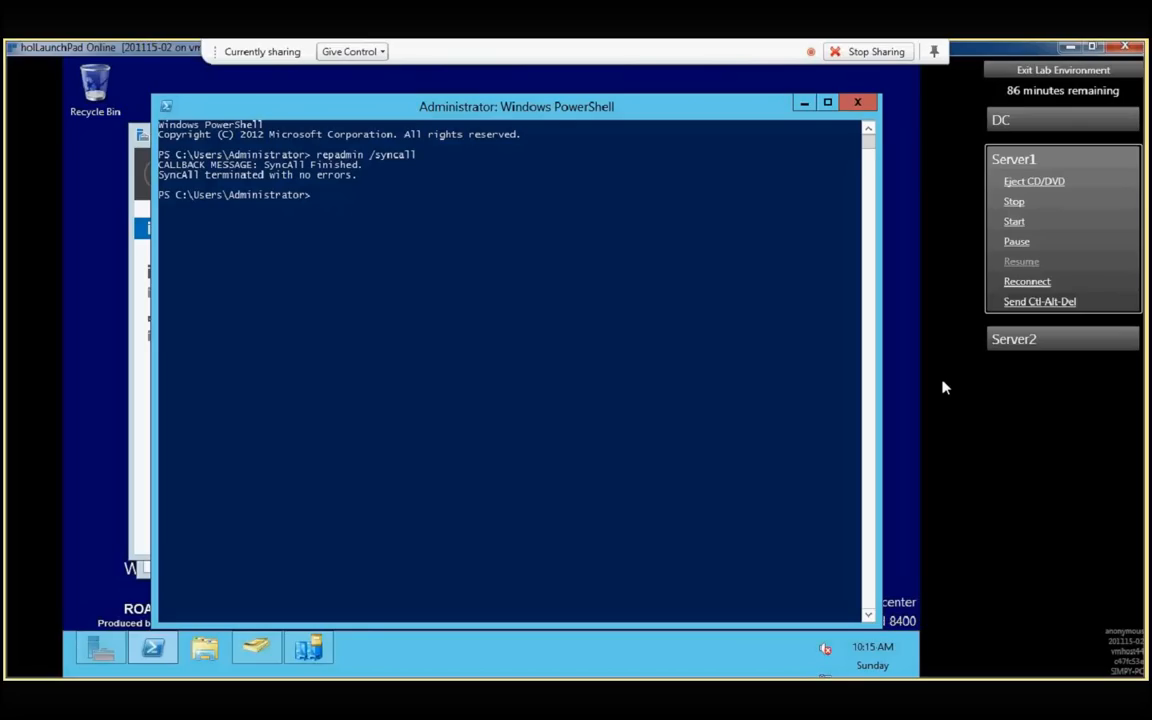
# - Start exiting the lab environment to bring up the option for discarding the current session
pyautogui.click(1028, 72)
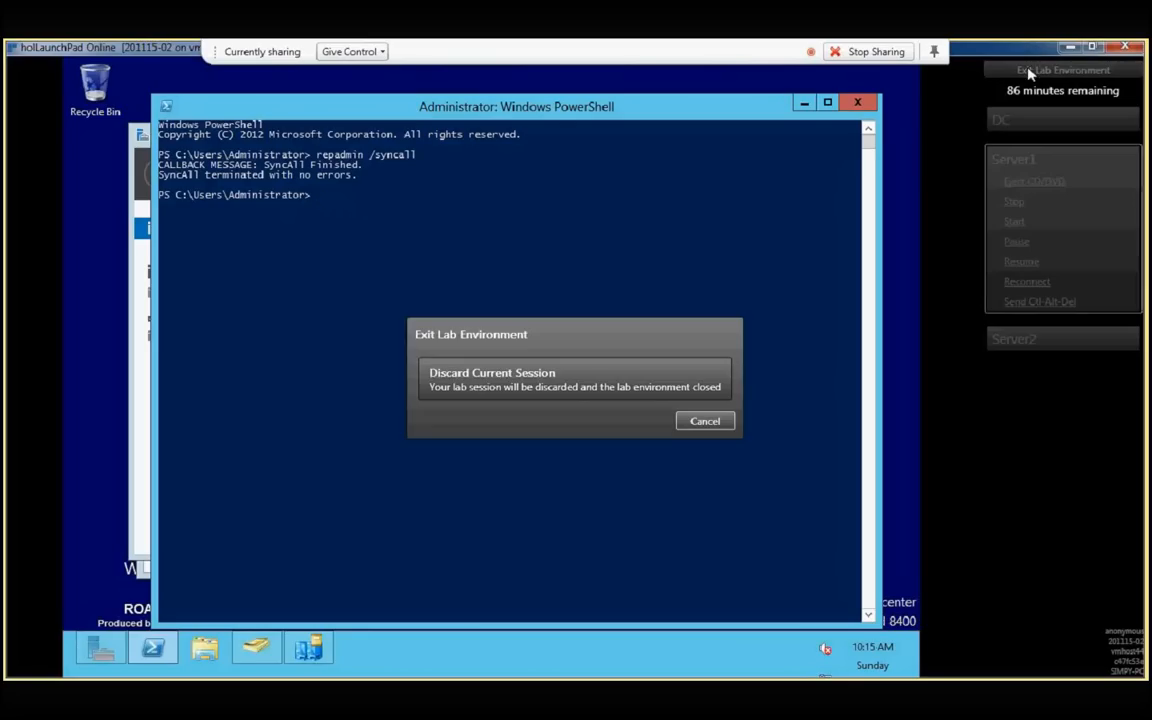